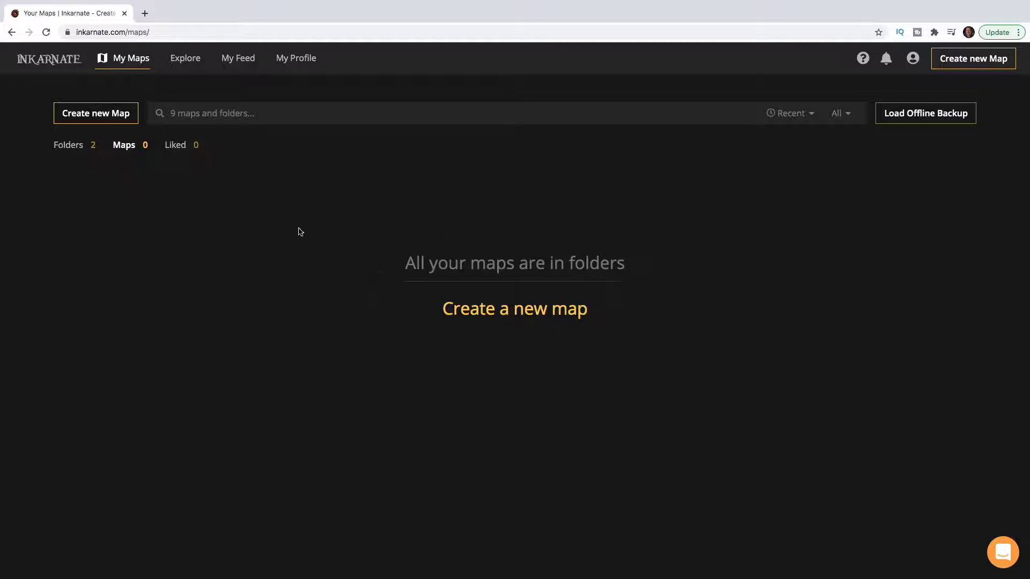
- Start a new map and look through the sample images of the Fantasy Battlemap style
click(94, 113)
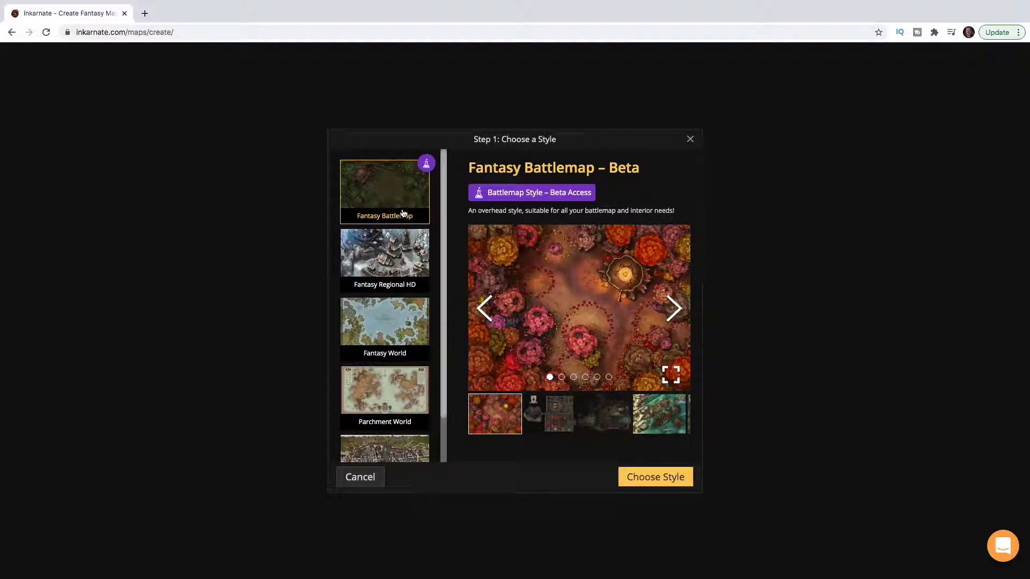
scroll(403, 214, down, 1)
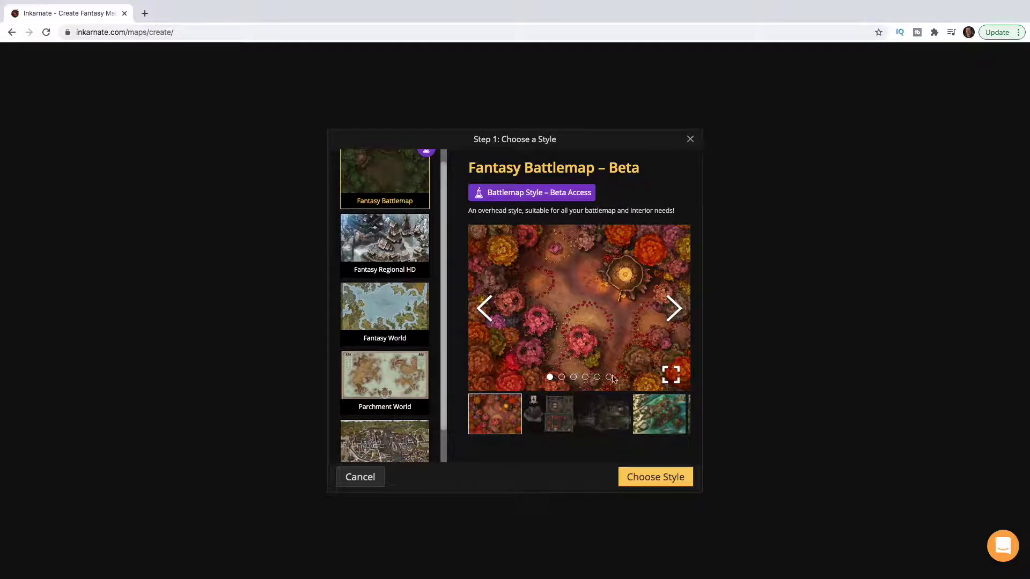
click(671, 317)
click(672, 317)
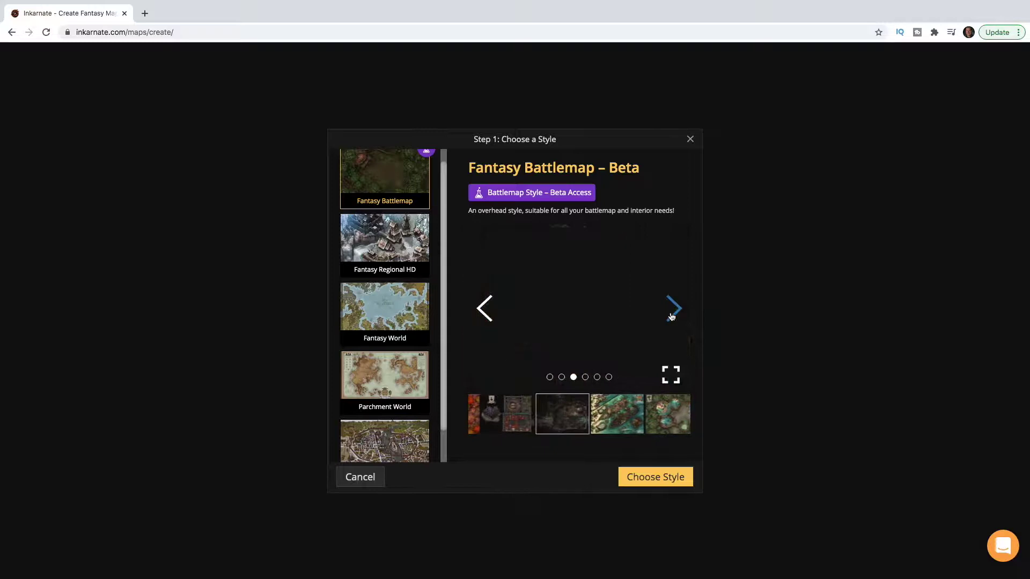
click(485, 308)
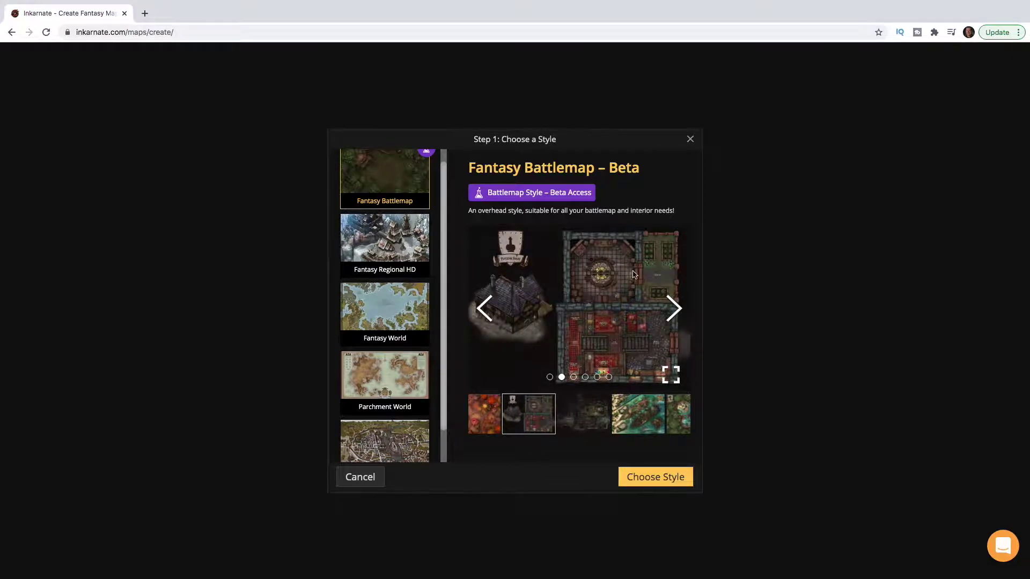
- Preview the Fantasy Regional HD, Fantasy World, Parchment World and Fantasy Regional Classic map styles
click(398, 244)
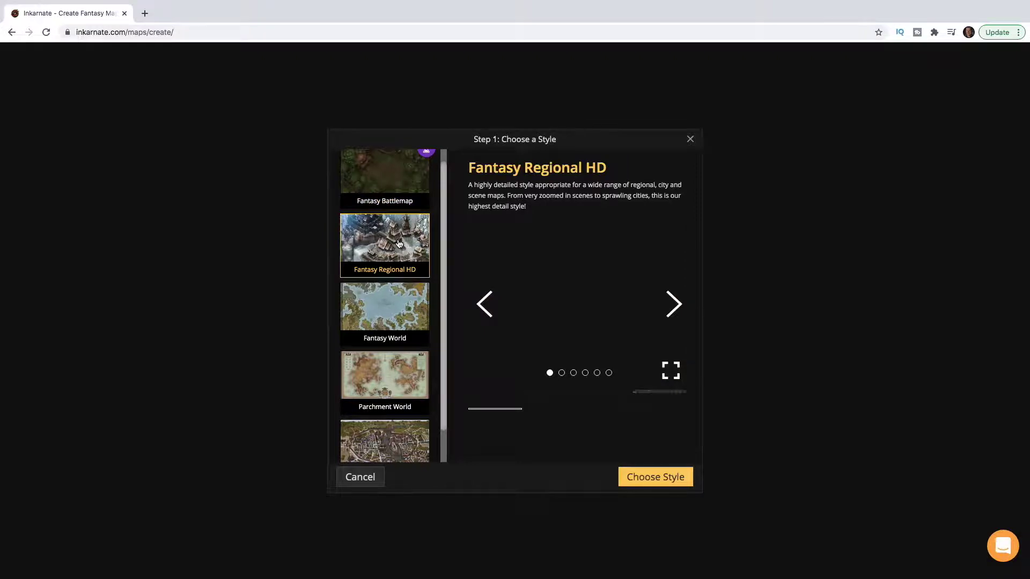
scroll(399, 244, down, 1)
click(403, 267)
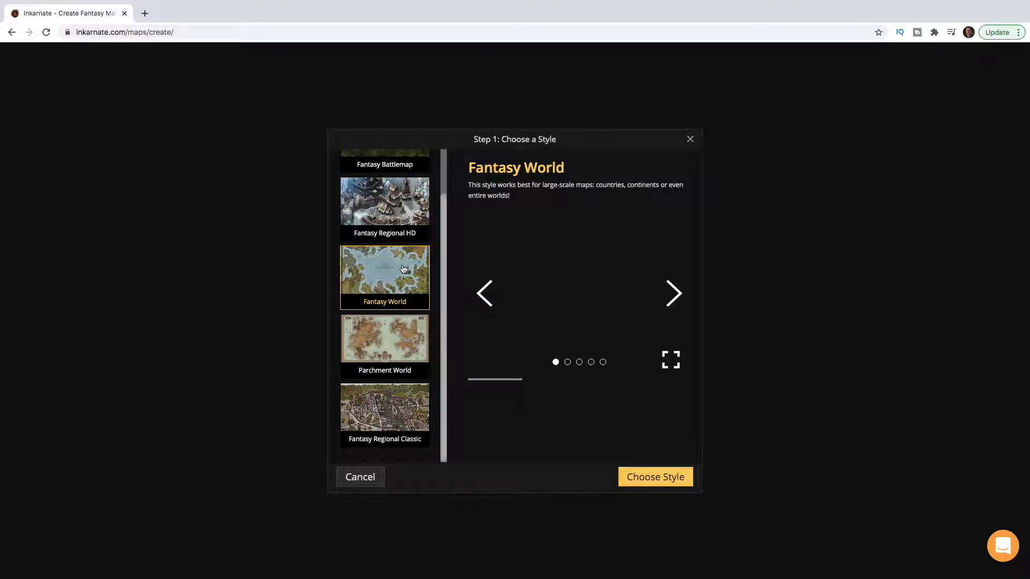
click(407, 336)
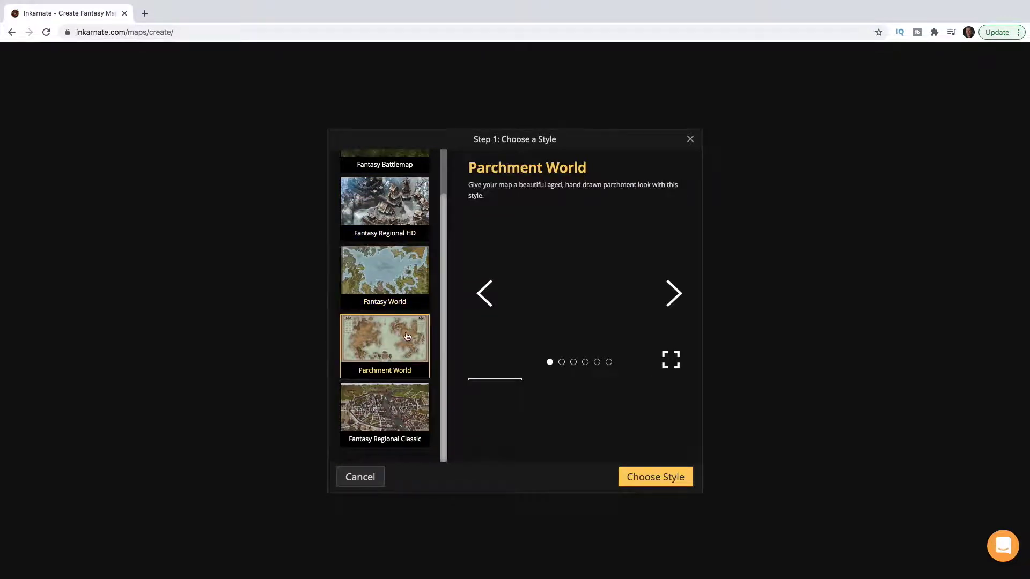
click(402, 409)
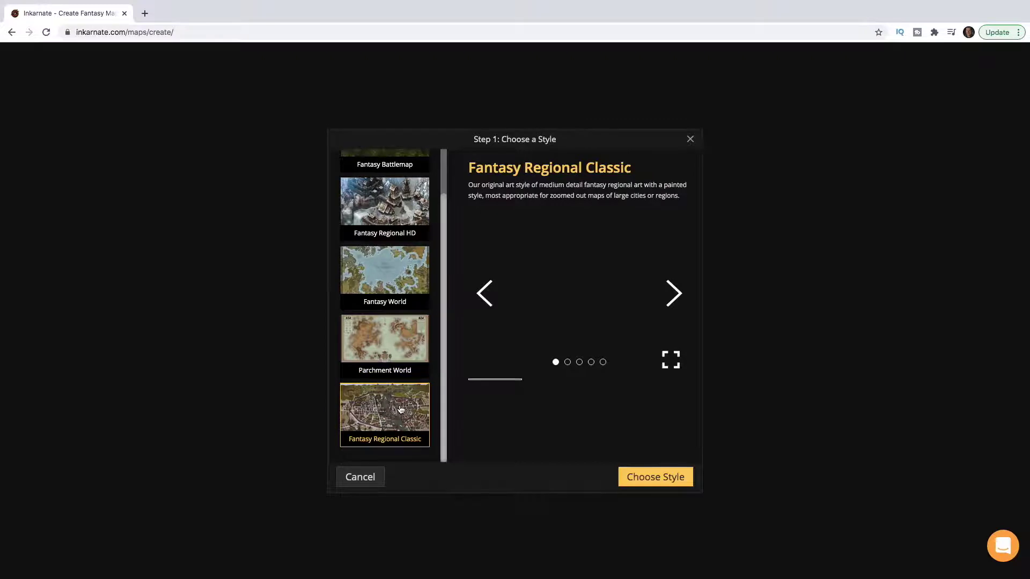
scroll(397, 292, up, 1)
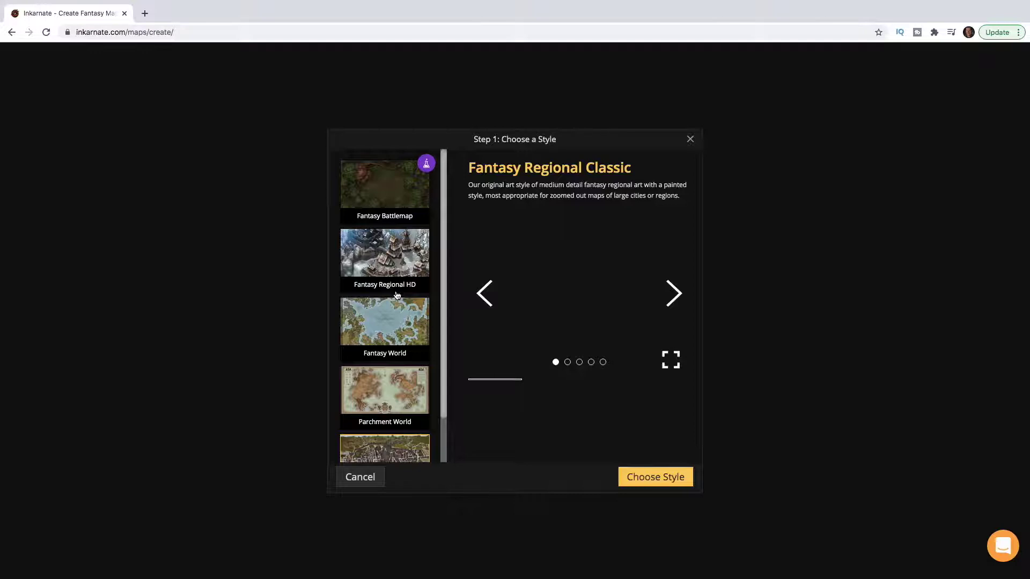
- Create a landscape map in the Fantasy Regional HD style with Medium (1k) editing resolution
click(404, 263)
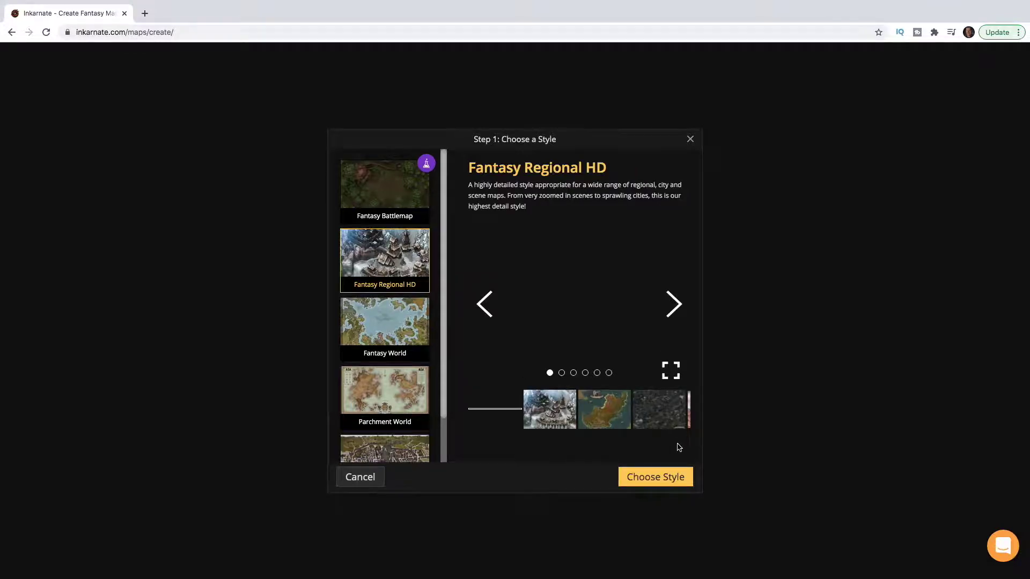
click(671, 475)
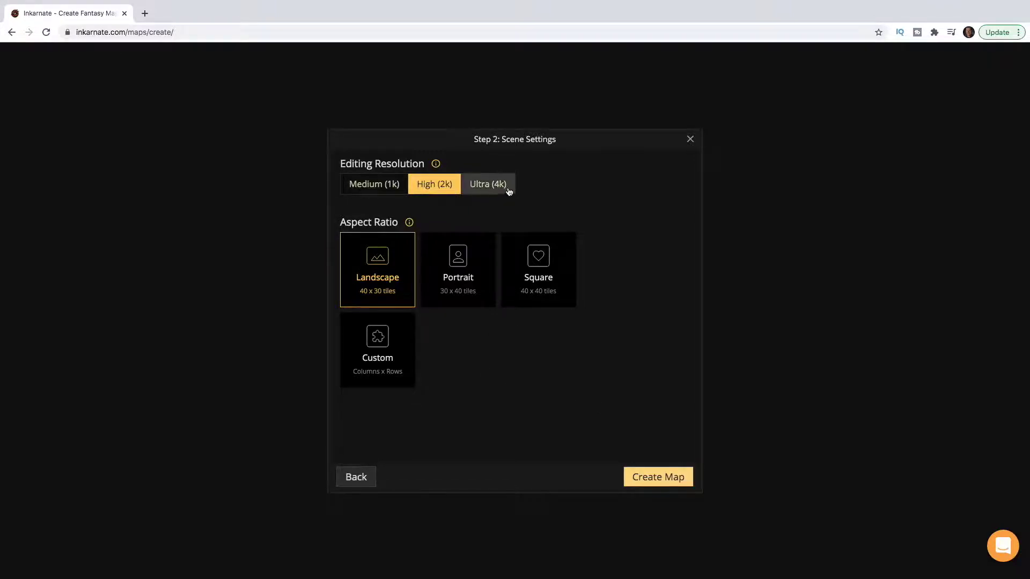
click(384, 192)
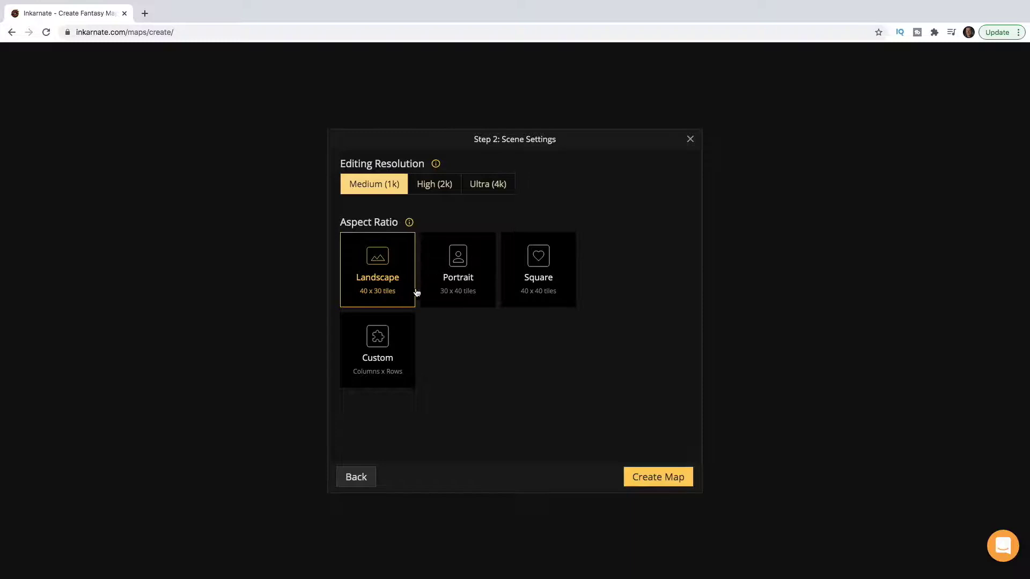
click(658, 477)
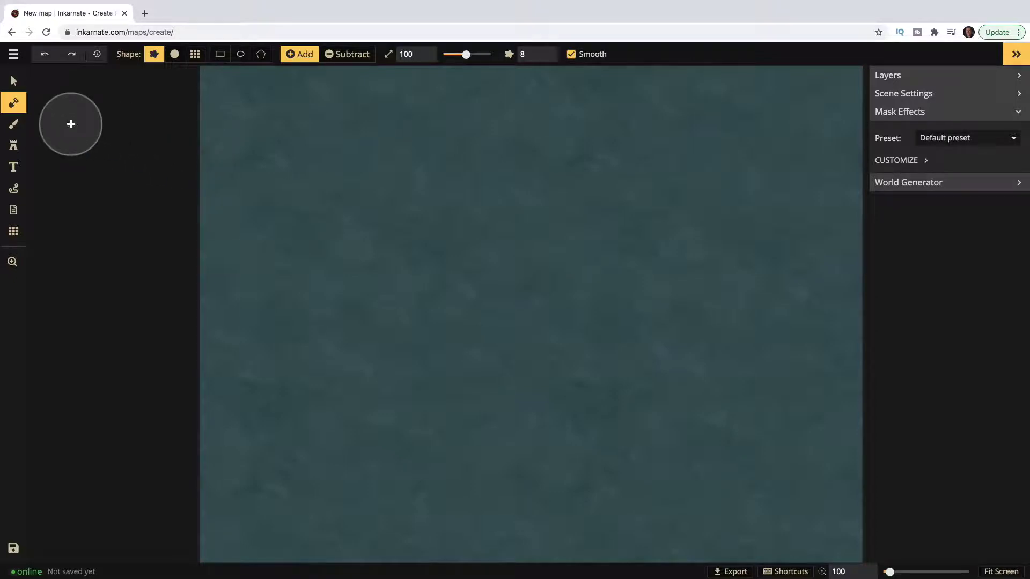
- Paint looping strokes of the favourite blue water texture on the background layer with the size 80 round brush
click(15, 125)
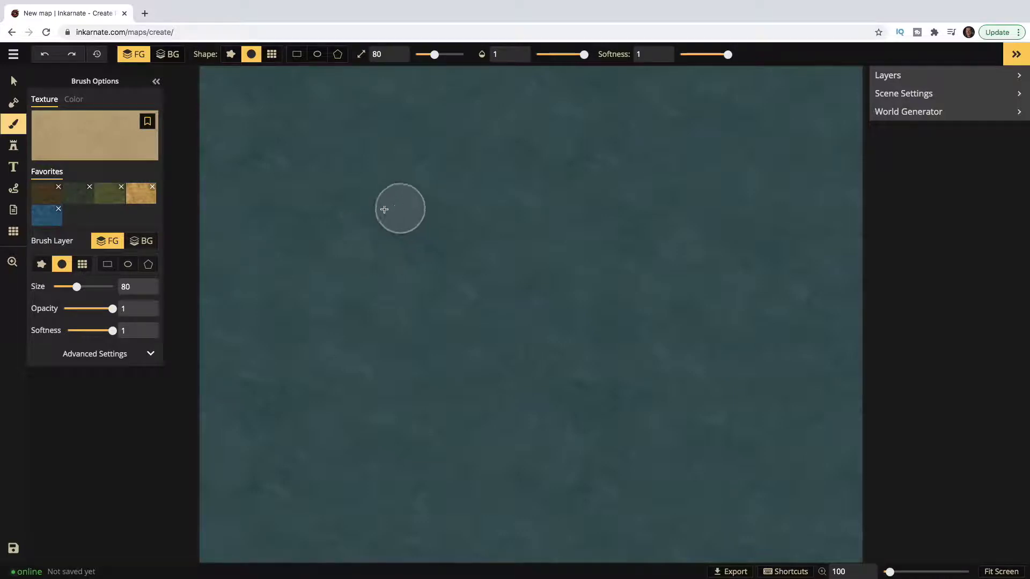
click(141, 241)
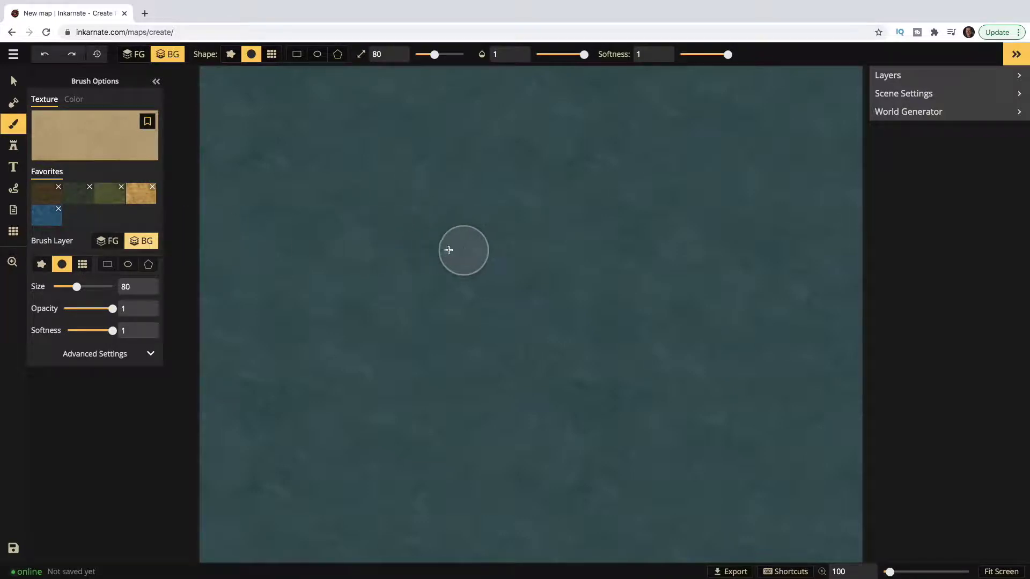
click(47, 215)
mouse_move(543, 328)
mouse_down()
mouse_move(403, 234)
mouse_move(579, 280)
mouse_move(421, 345)
mouse_move(647, 276)
mouse_up()
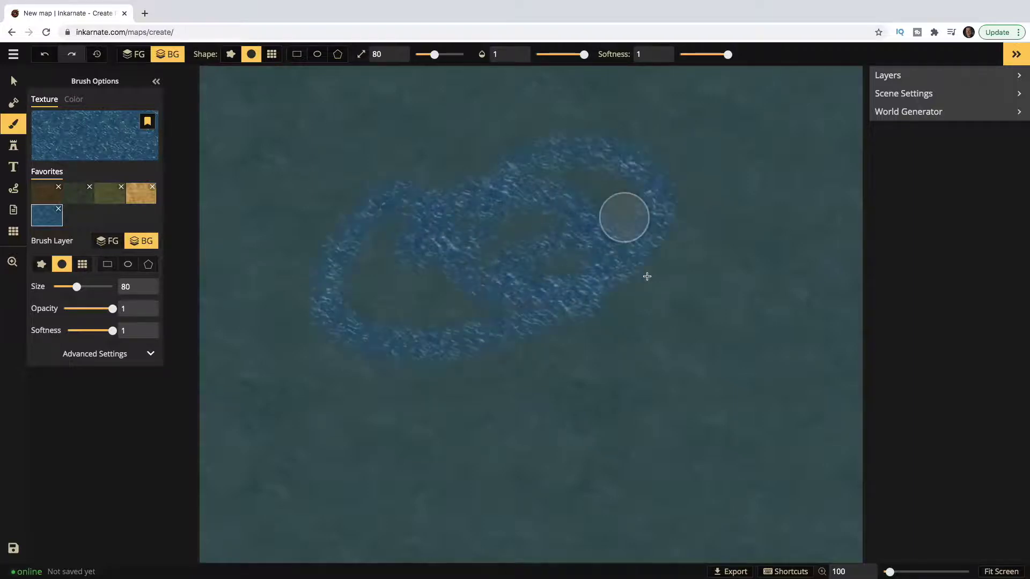
- Add a first landmass from the map's upper edge down over the painted water with the Edgy mask shape at size 100
key(m)
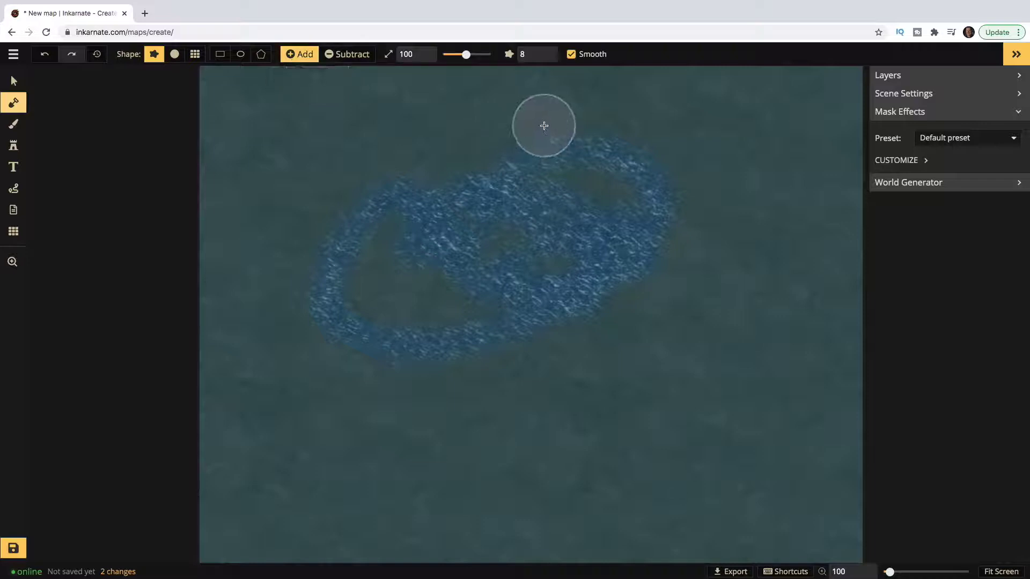
mouse_move(546, 109)
mouse_down()
mouse_move(393, 89)
mouse_move(508, 81)
mouse_move(396, 137)
mouse_move(440, 132)
mouse_move(501, 154)
mouse_move(576, 206)
mouse_move(506, 219)
mouse_up()
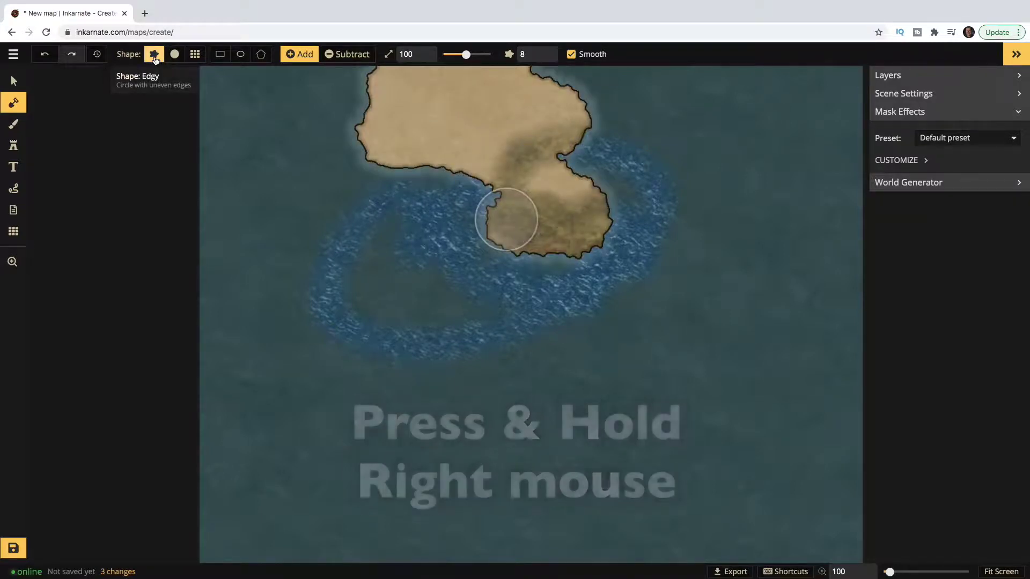
- Try adding land with the circle and grid mask shapes, and undo those strokes
click(174, 54)
drag(278, 164, 284, 491)
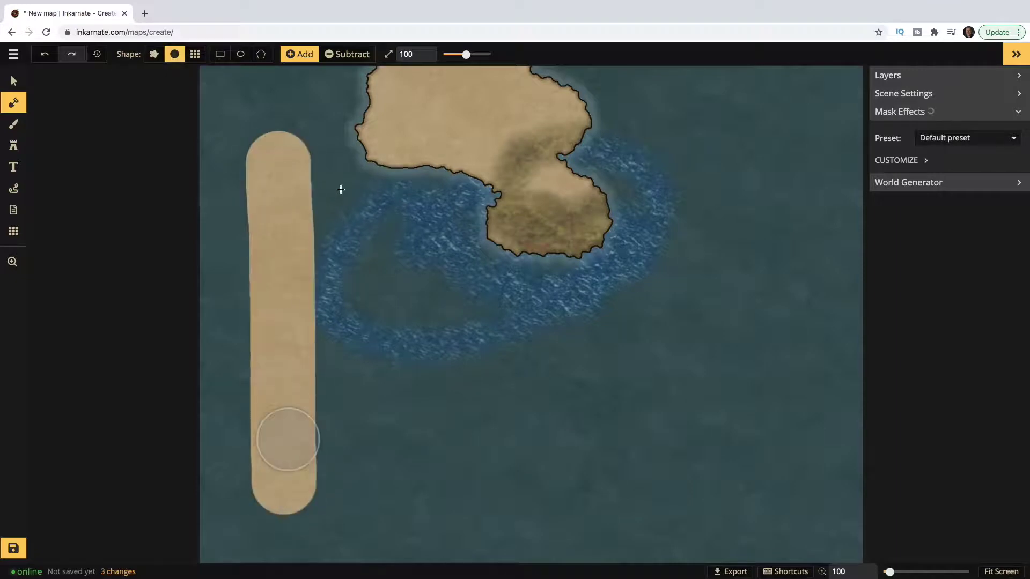
click(195, 53)
mouse_move(356, 179)
mouse_down()
mouse_move(375, 242)
mouse_move(472, 407)
mouse_move(601, 367)
mouse_up()
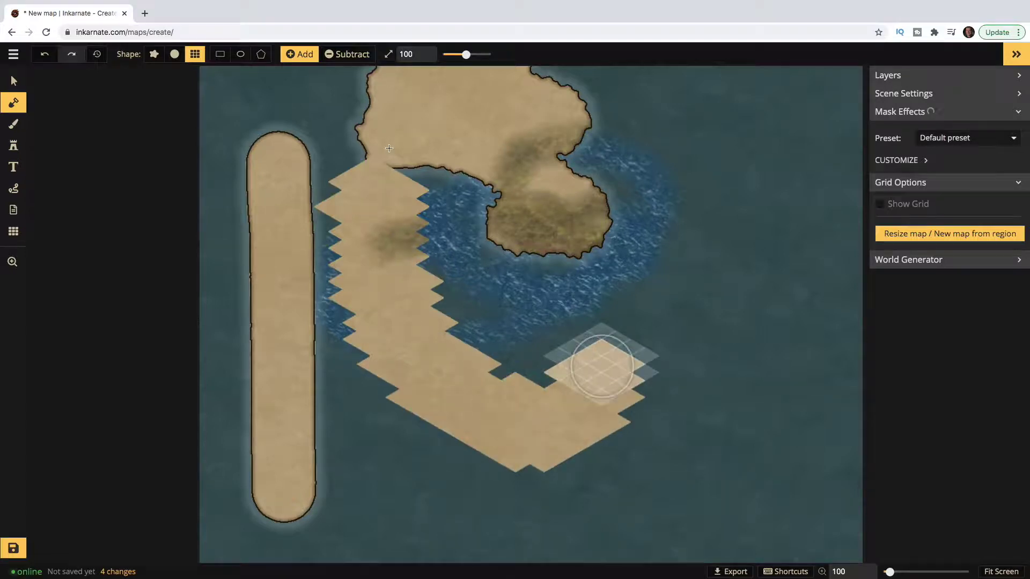
click(45, 54)
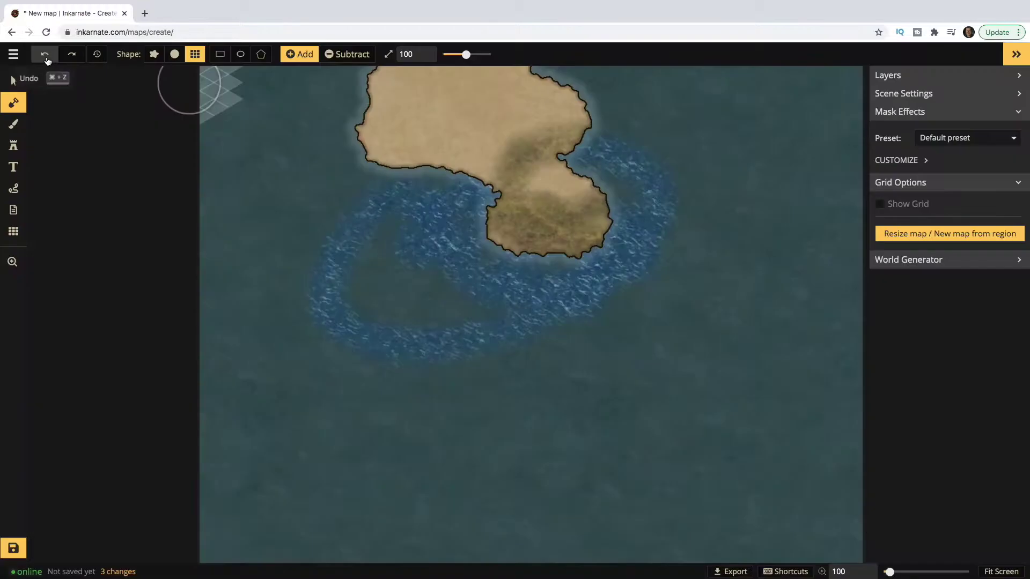
- Extend the landmass southward and widen it on both sides into a large continent using the Edgy mask shape
click(149, 54)
drag(525, 292, 549, 384)
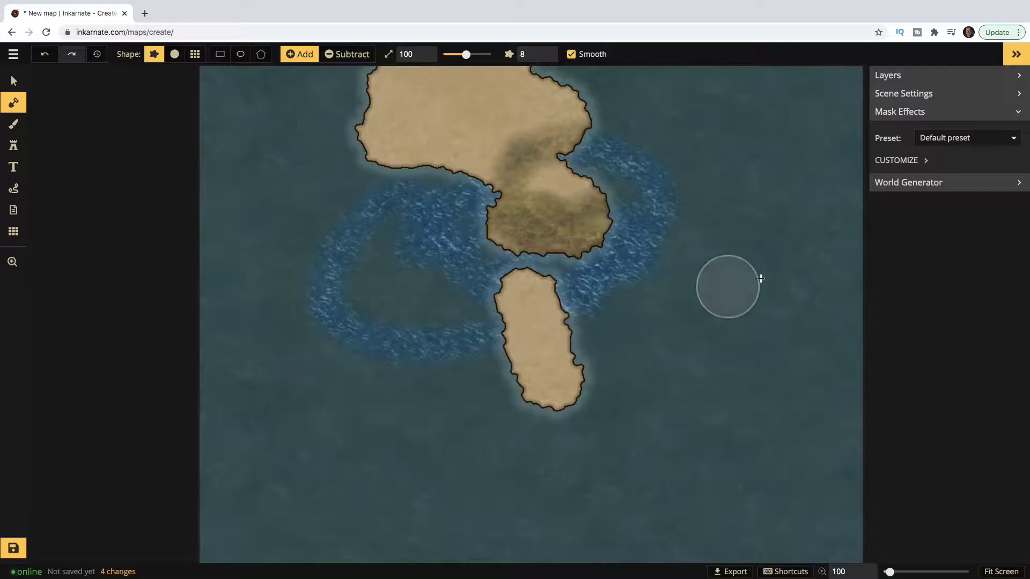
mouse_move(639, 285)
mouse_down()
mouse_move(573, 131)
mouse_move(534, 109)
mouse_move(636, 257)
mouse_move(631, 311)
mouse_move(539, 342)
mouse_move(451, 324)
mouse_move(367, 206)
mouse_move(367, 147)
mouse_move(526, 142)
mouse_move(606, 196)
mouse_move(358, 198)
mouse_move(422, 181)
mouse_move(518, 311)
mouse_move(516, 297)
mouse_move(602, 264)
mouse_move(469, 259)
mouse_move(439, 152)
mouse_move(501, 235)
mouse_move(429, 303)
mouse_move(532, 402)
mouse_move(637, 463)
mouse_move(608, 295)
mouse_move(643, 211)
mouse_move(679, 171)
mouse_move(631, 116)
mouse_move(585, 98)
mouse_move(639, 335)
mouse_move(605, 380)
mouse_move(571, 372)
mouse_move(633, 402)
mouse_move(635, 310)
mouse_move(574, 360)
mouse_up()
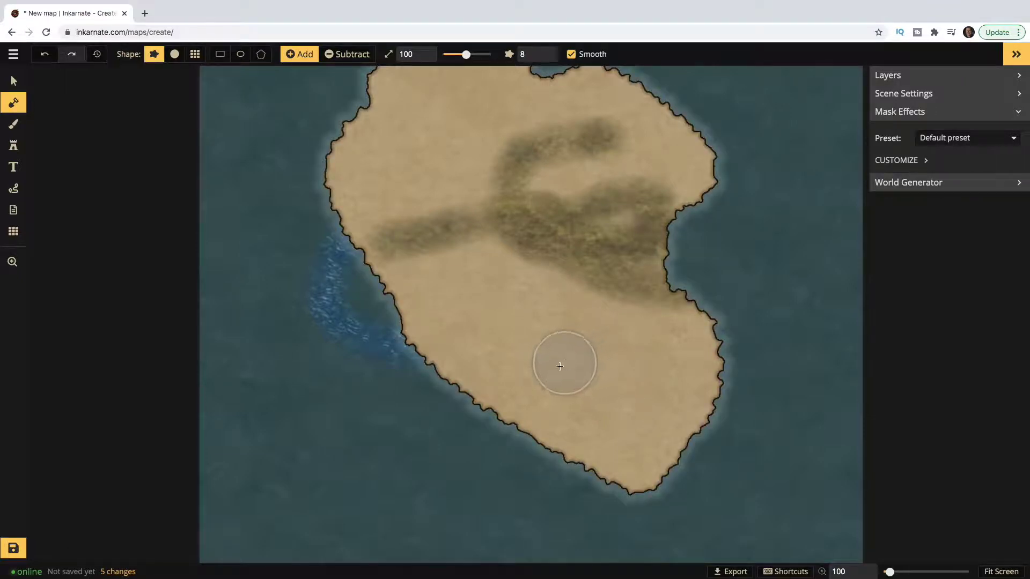
- Carve a wide bay out of the continent's southwest coast by subtracting land with a size 90 mask brush
click(352, 59)
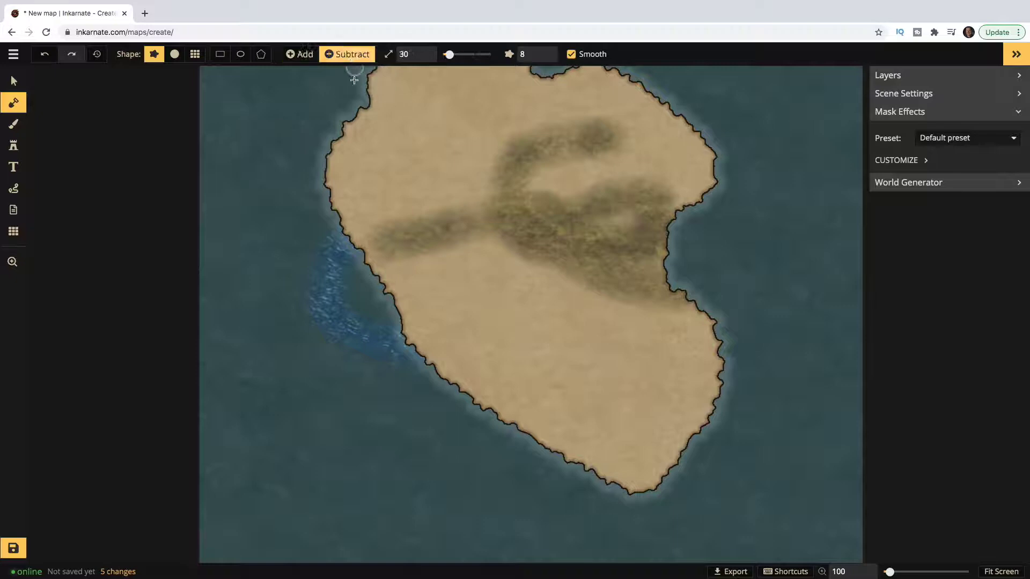
double_click(407, 54)
text(90)
mouse_move(428, 357)
mouse_down()
mouse_move(476, 359)
mouse_move(529, 389)
mouse_move(567, 461)
mouse_move(420, 375)
mouse_move(442, 375)
mouse_up()
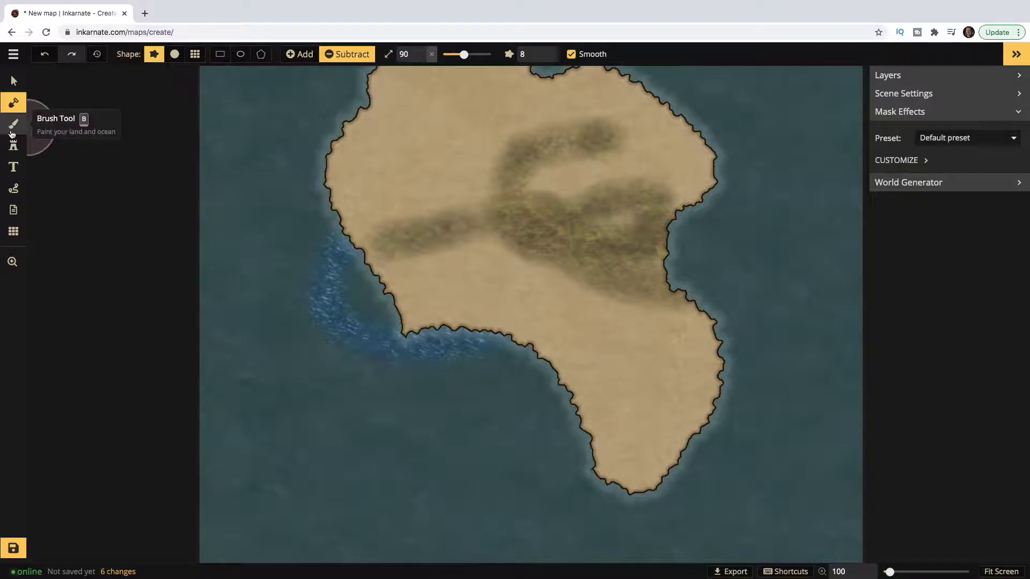
- Subtract land along the west, east and north coasts with a size 26 brush, leaving ragged shores and small islands
drag(464, 55, 451, 56)
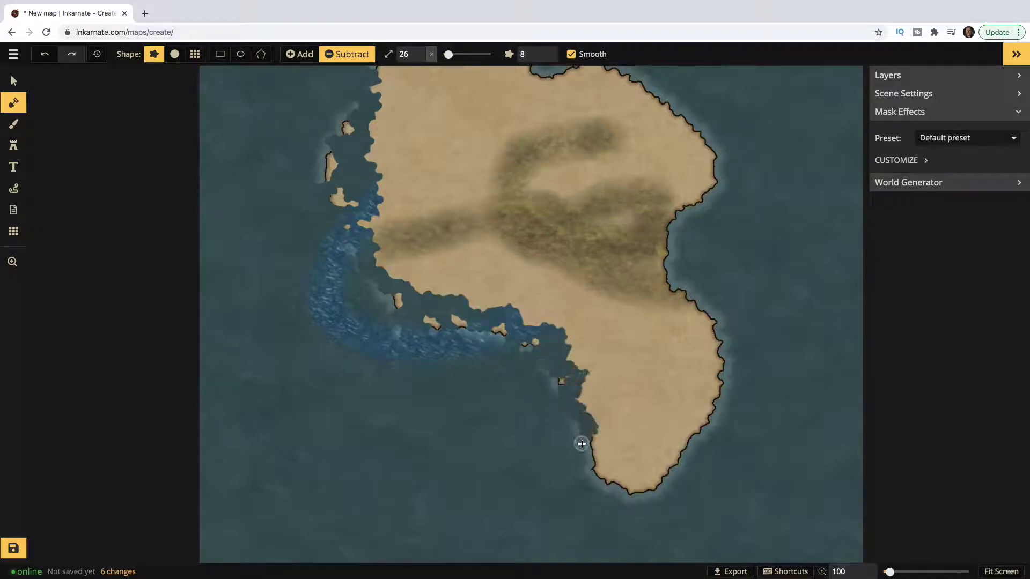
drag(582, 444, 579, 438)
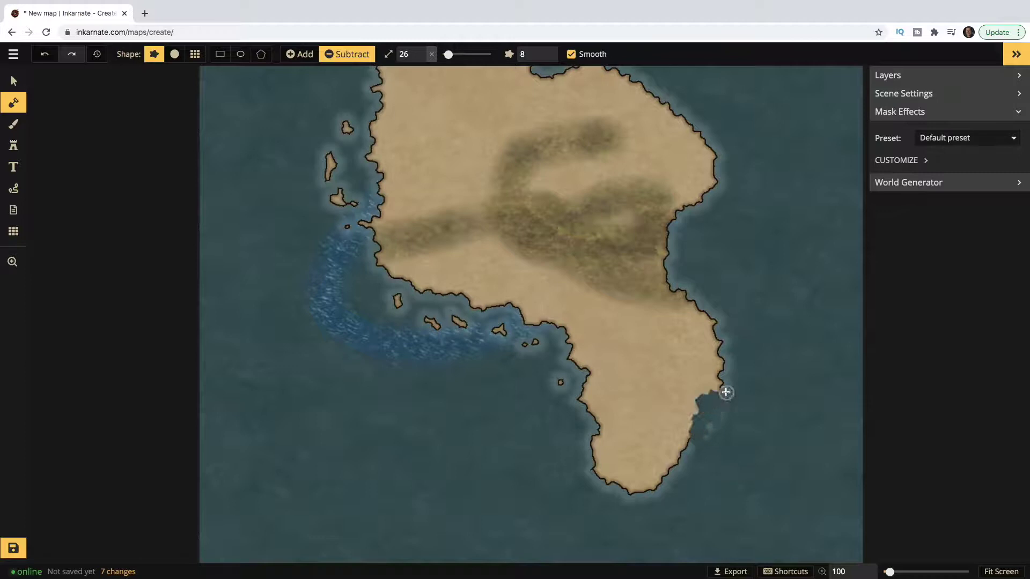
mouse_move(683, 306)
mouse_down()
mouse_move(661, 252)
mouse_move(681, 235)
mouse_move(674, 212)
mouse_up()
scroll(698, 198, down, 3)
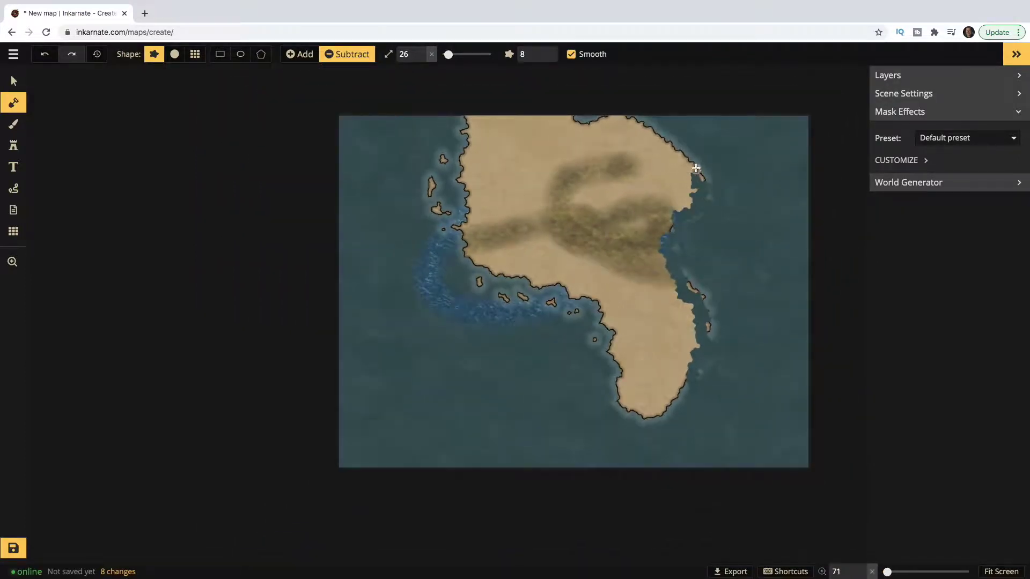
scroll(660, 145, up, 1)
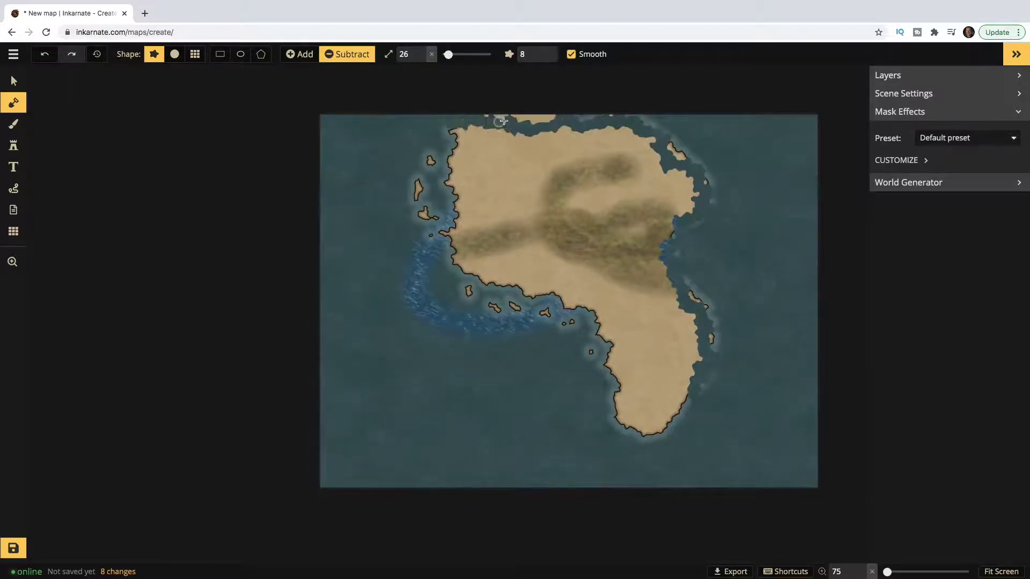
scroll(553, 116, down, 1)
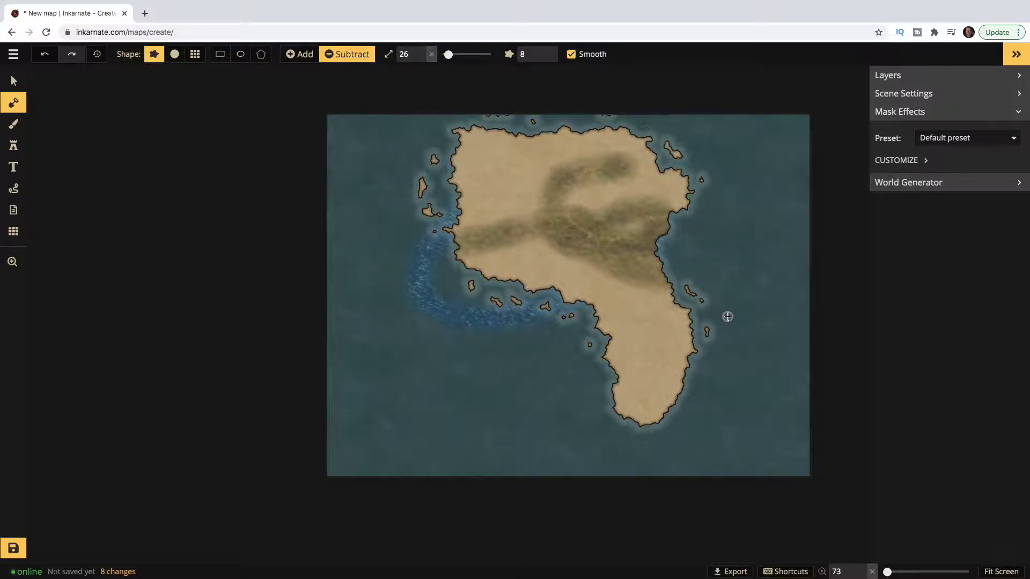
scroll(727, 316, up, 3)
scroll(727, 316, down, 1)
scroll(727, 316, up, 2)
scroll(727, 316, down, 1)
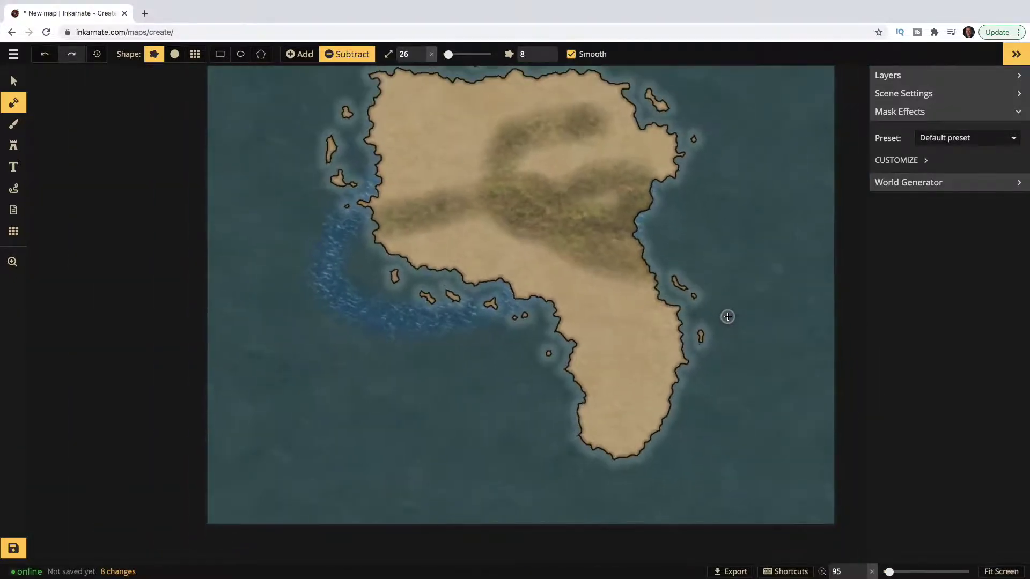
scroll(727, 316, down, 1)
- Fit the map to the screen and paint the continent's foreground with a brownish ground texture using the size 80 round brush
click(1001, 571)
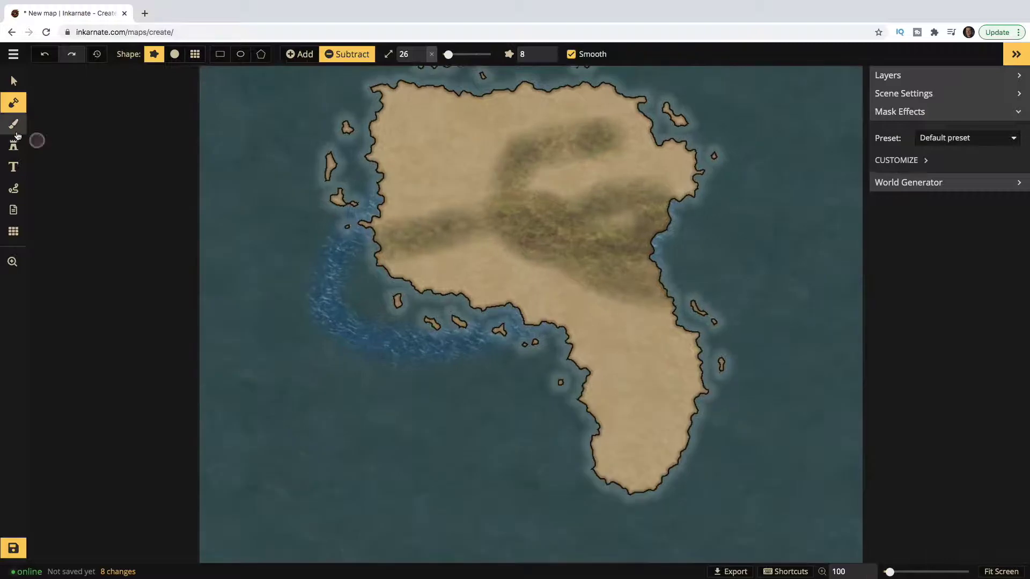
click(13, 124)
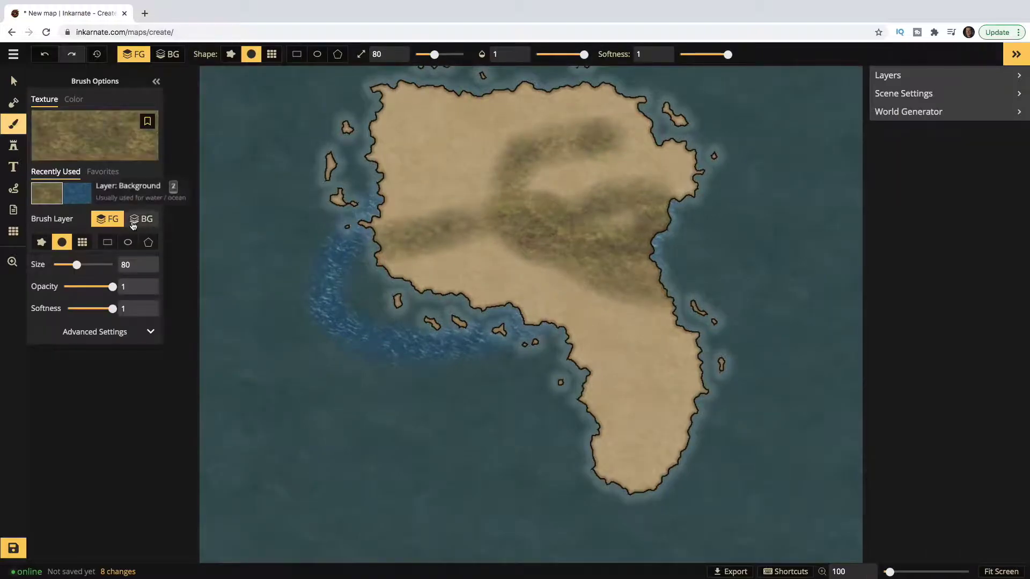
mouse_move(378, 140)
mouse_down()
mouse_move(418, 96)
mouse_move(386, 215)
mouse_move(397, 242)
mouse_move(564, 301)
mouse_move(616, 505)
mouse_move(622, 255)
mouse_move(670, 161)
mouse_move(483, 102)
mouse_move(599, 112)
mouse_up()
- Choose the yellow-green grass texture and paint patches of it across the continent's foreground
click(94, 134)
click(301, 172)
mouse_move(415, 103)
mouse_down()
mouse_move(470, 115)
mouse_move(386, 125)
mouse_move(450, 178)
mouse_move(543, 192)
mouse_move(575, 112)
mouse_move(445, 221)
mouse_move(635, 324)
mouse_move(642, 404)
mouse_move(579, 373)
mouse_move(612, 369)
mouse_move(519, 281)
mouse_move(634, 168)
mouse_move(496, 124)
mouse_move(592, 213)
mouse_move(593, 262)
mouse_up()
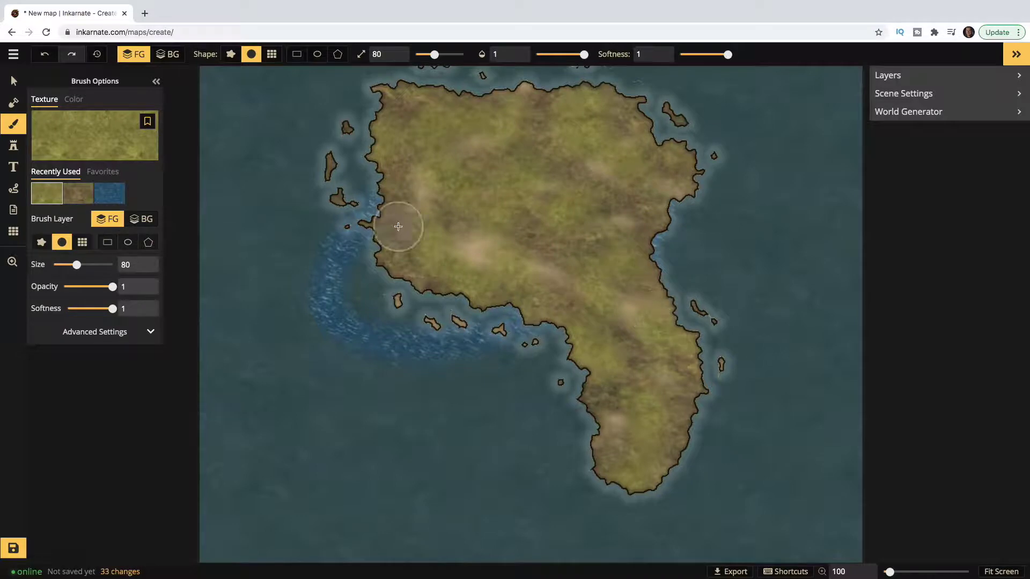
- Paint a sand patch over the continent's northwest corner with the rough-edged size 80 brush, and switch to the round brush with yellow-green grass
click(89, 142)
click(321, 171)
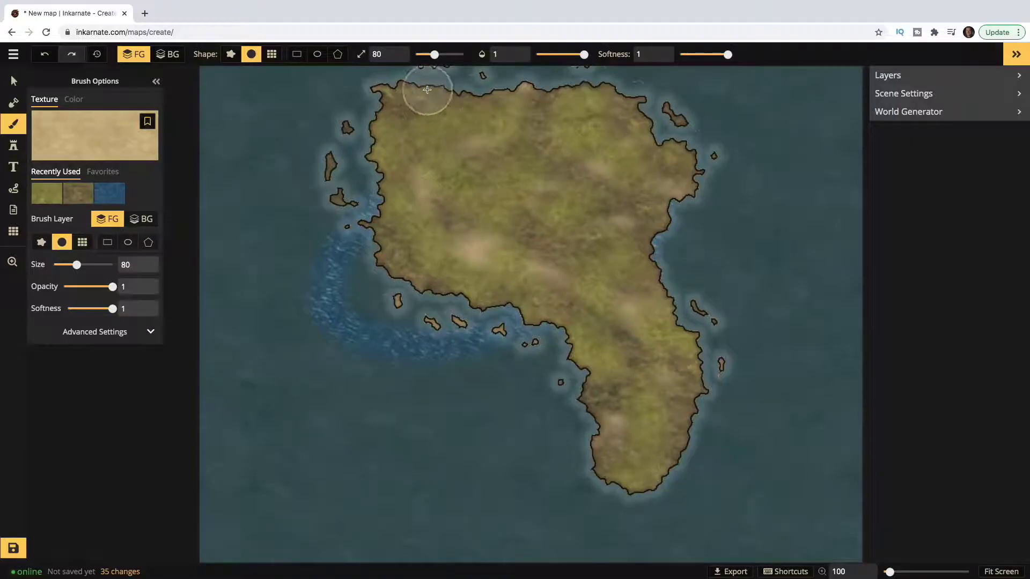
click(231, 54)
mouse_move(478, 119)
mouse_down()
mouse_move(394, 100)
mouse_move(380, 109)
mouse_move(381, 145)
mouse_move(450, 107)
mouse_up()
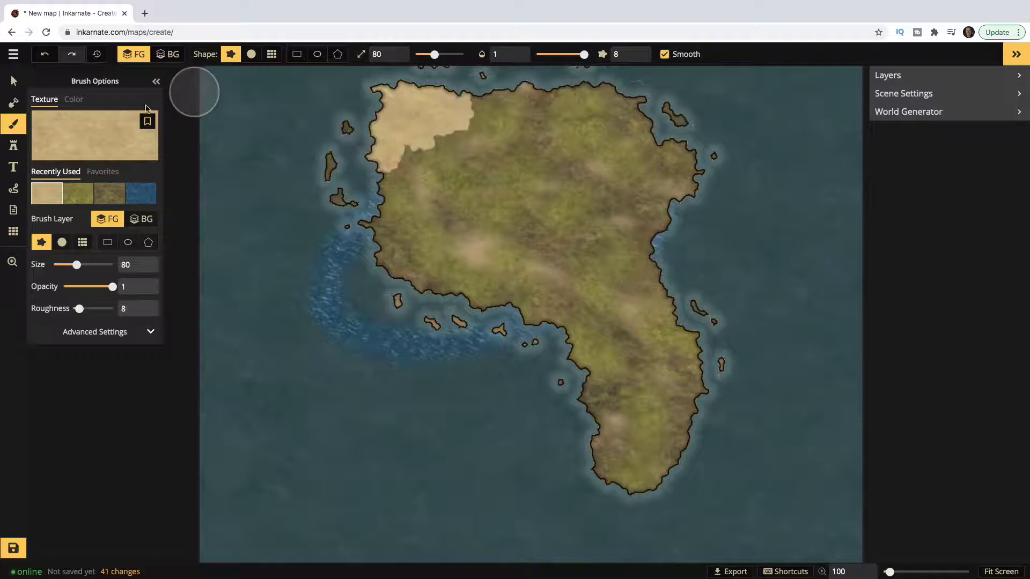
click(251, 53)
click(78, 194)
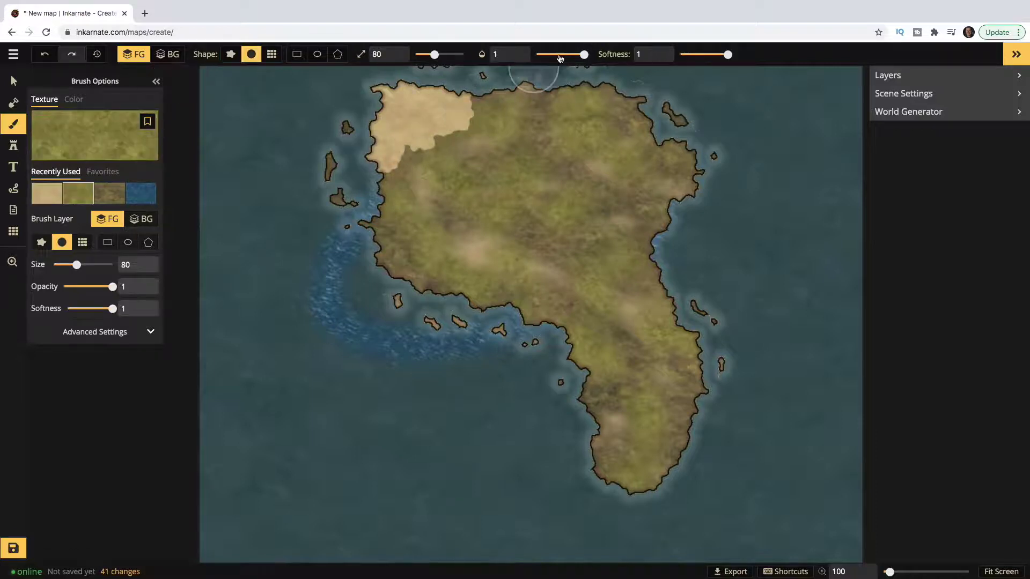
- Try to blend the sand patch's edge with grass at 0.43 opacity, and undo those strokes
drag(584, 54, 553, 54)
mouse_move(462, 113)
mouse_down()
mouse_move(415, 136)
mouse_move(450, 124)
mouse_up()
key(ctrl+z)
key(ctrl+z)
key(ctrl+z)
key(ctrl+z)
key(ctrl+z)
key(ctrl+z)
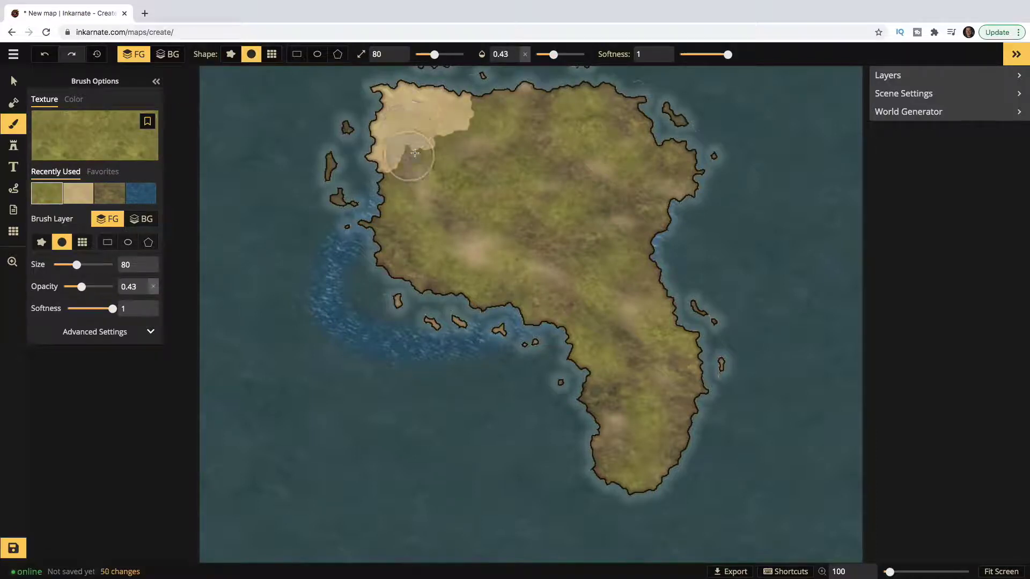
- Paint yellow-green grass over the sand patch's inland edge at opacity 1 to blend it softly into the land
mouse_move(460, 115)
mouse_down()
mouse_move(474, 123)
mouse_move(467, 115)
mouse_move(392, 161)
mouse_move(427, 110)
mouse_move(456, 165)
mouse_up()
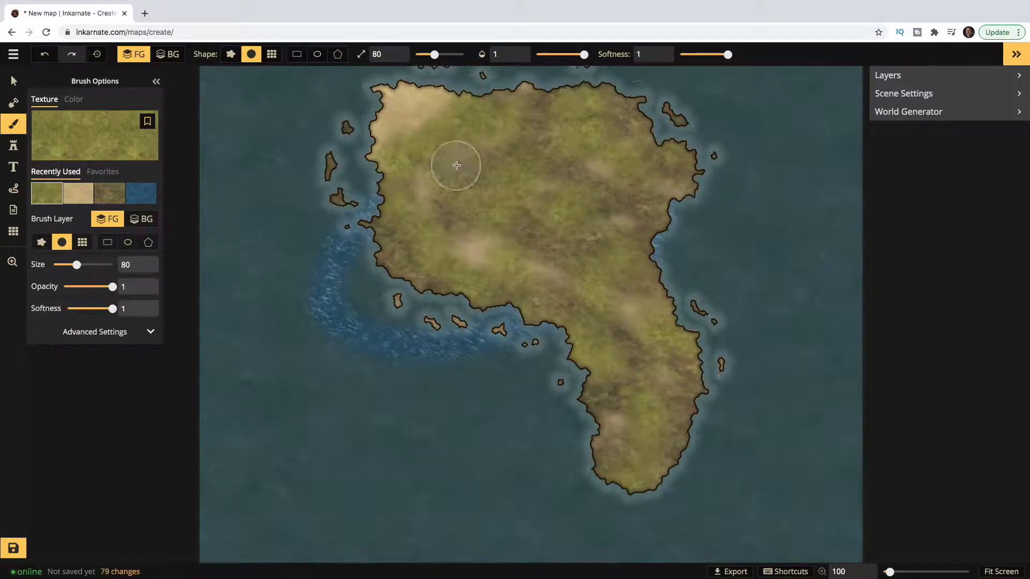
- Paint the blue water texture across the whole ocean on the background layer with a size 180 round brush
click(141, 193)
mouse_move(402, 135)
mouse_down()
mouse_move(338, 166)
mouse_move(639, 102)
mouse_move(845, 332)
mouse_move(826, 515)
mouse_up()
mouse_move(714, 286)
mouse_down()
mouse_move(697, 81)
mouse_move(397, 569)
mouse_move(575, 401)
mouse_move(244, 150)
mouse_move(350, 384)
mouse_move(173, 211)
mouse_move(765, 506)
mouse_move(370, 51)
mouse_move(287, 115)
mouse_move(690, 104)
mouse_move(682, 111)
mouse_up()
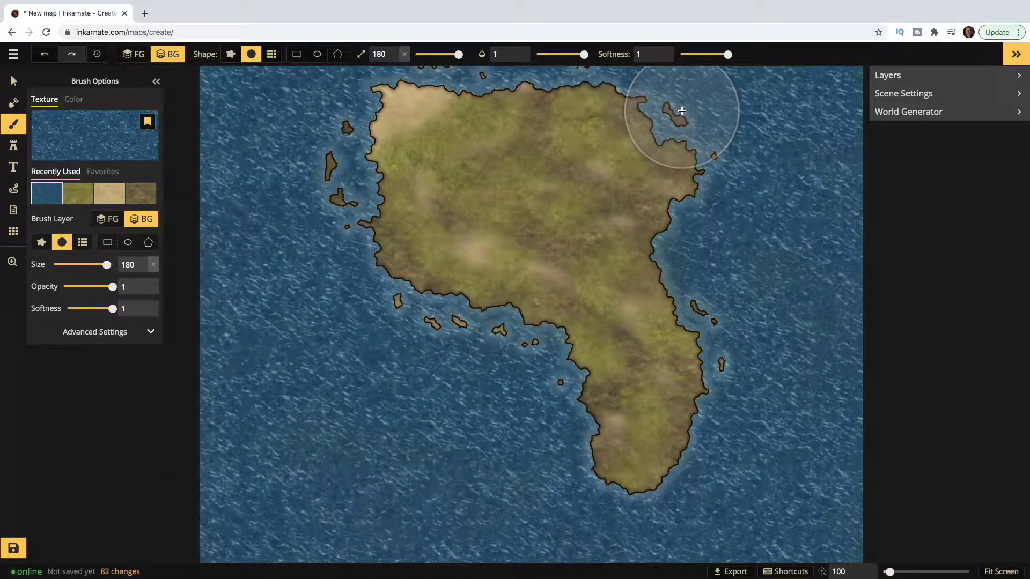
- Choose the dark, horizontally lined Parchment texture from the texture catalog and paint dark patches over parts of the ocean background
click(92, 135)
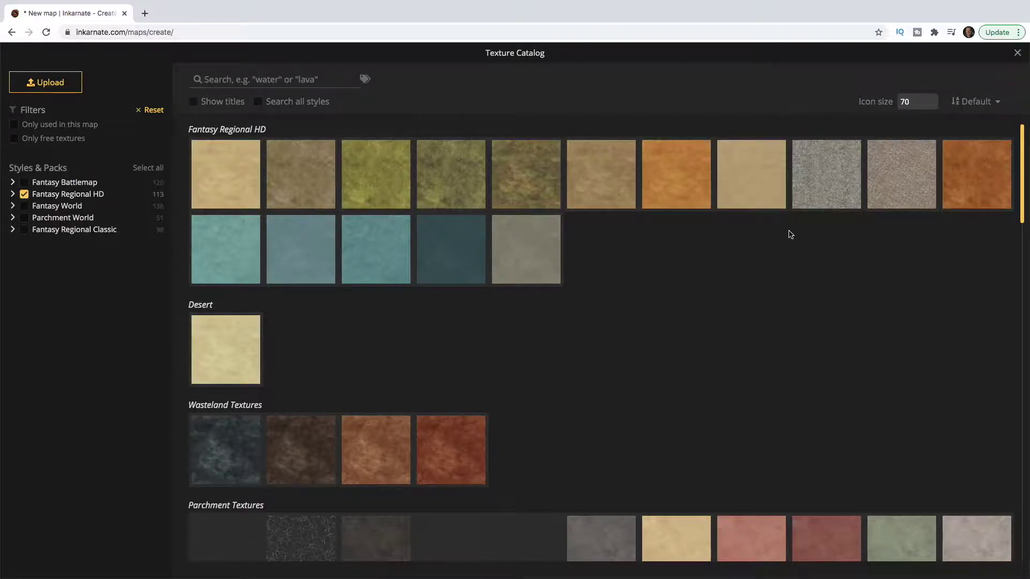
scroll(886, 255, down, 4)
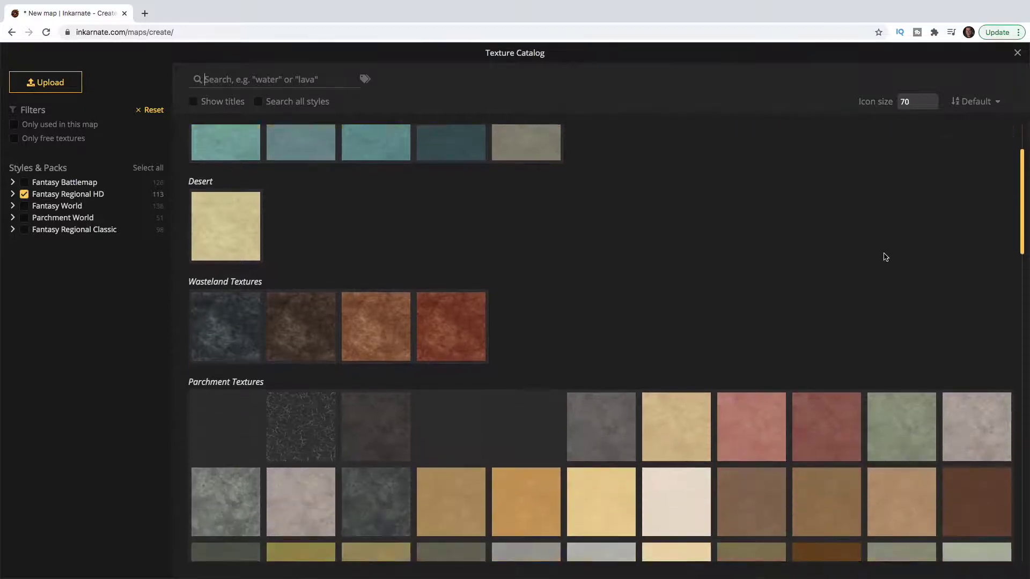
scroll(573, 234, down, 1)
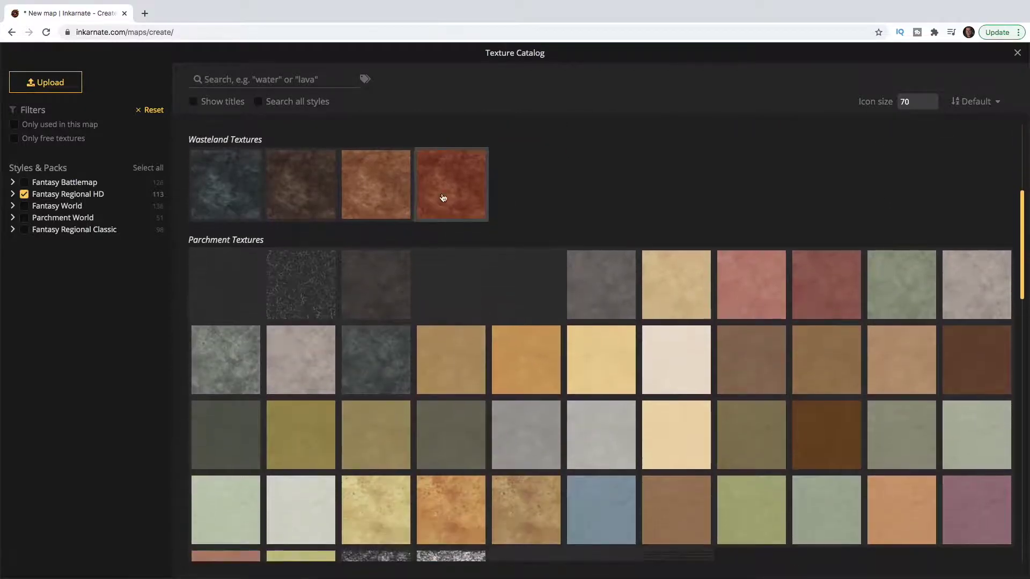
scroll(762, 194, down, 5)
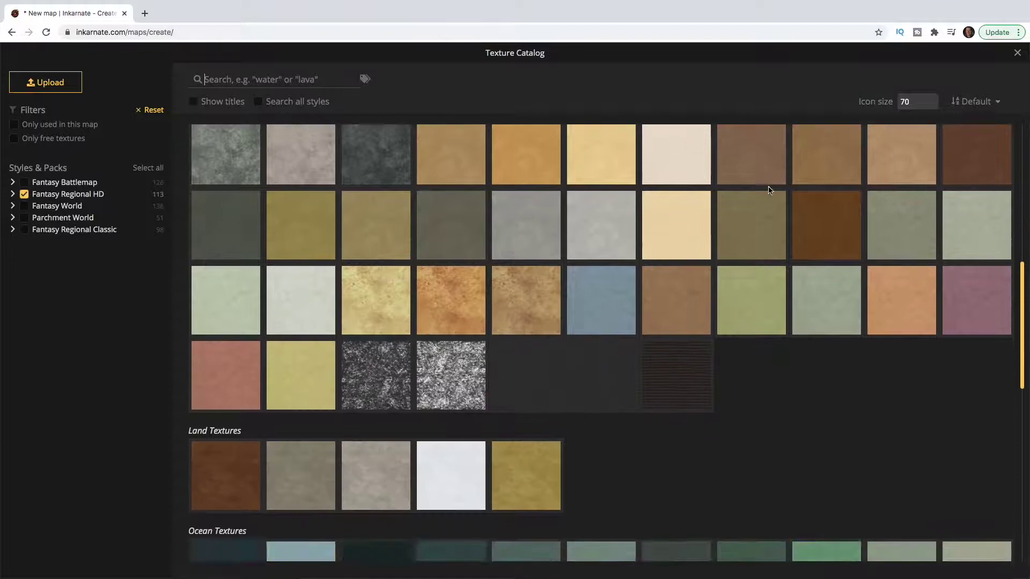
scroll(756, 199, down, 7)
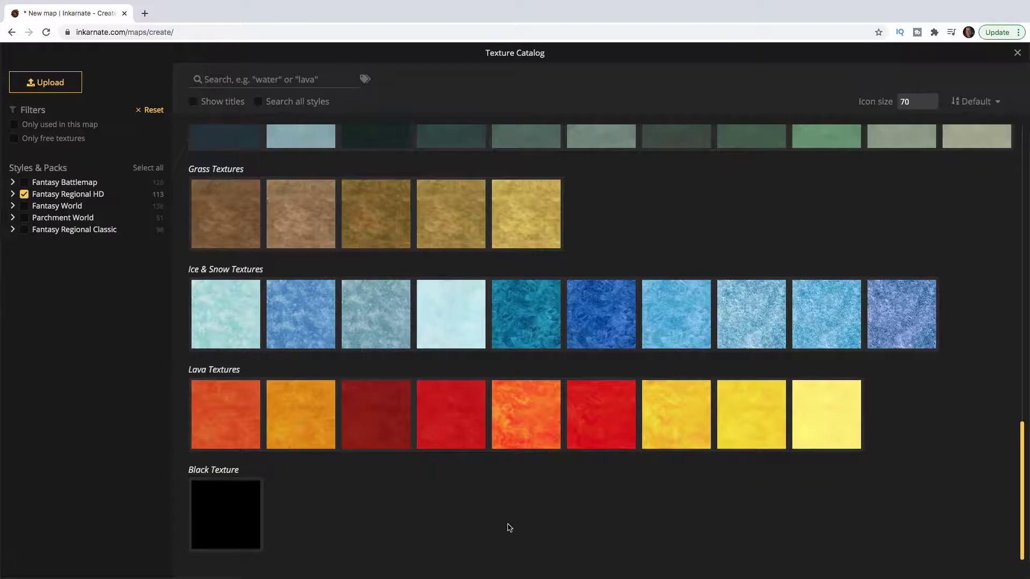
scroll(612, 523, up, 9)
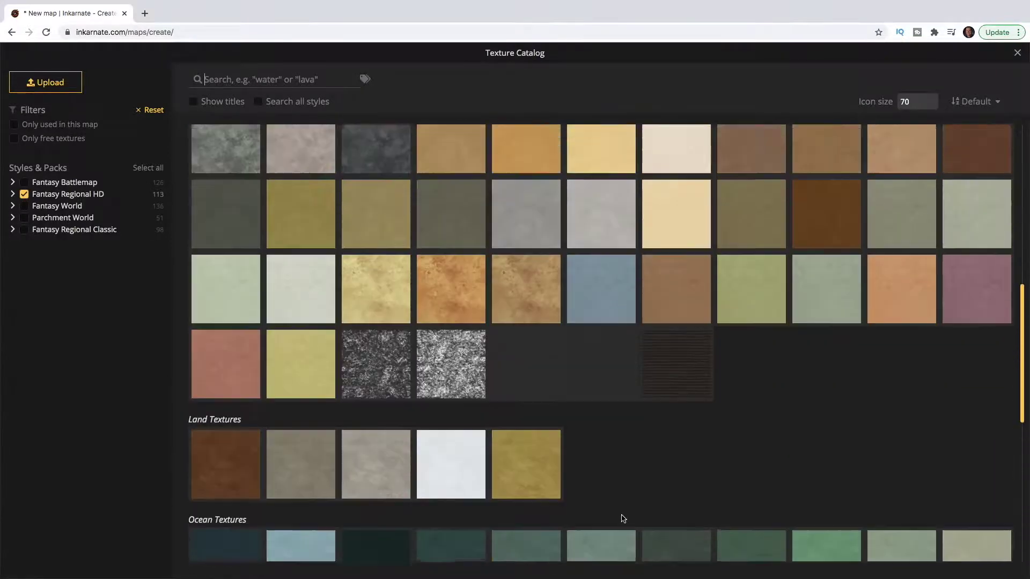
click(680, 398)
mouse_move(264, 138)
mouse_down()
mouse_move(249, 257)
mouse_move(466, 387)
mouse_move(409, 485)
mouse_move(751, 275)
mouse_move(256, 104)
mouse_move(171, 213)
mouse_up()
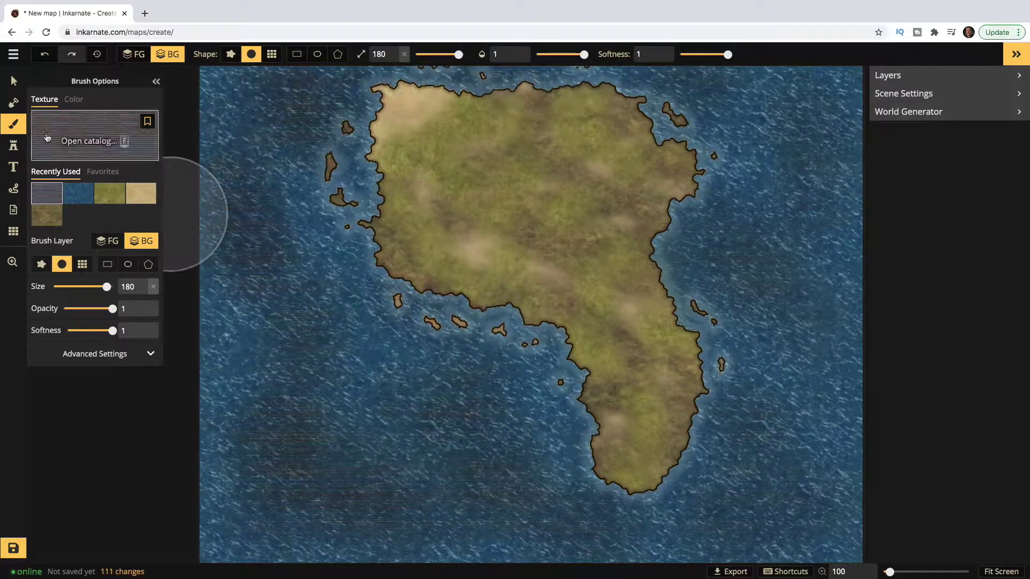
- Browse the Fantasy Regional HD stamp catalog and choose the green mountain set of eight stamps
click(15, 146)
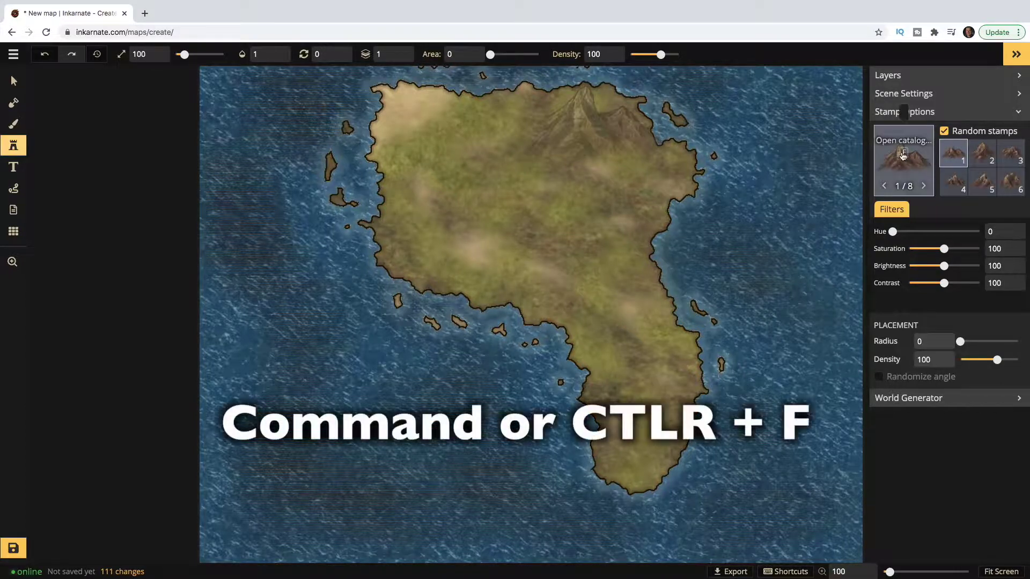
key(super+f)
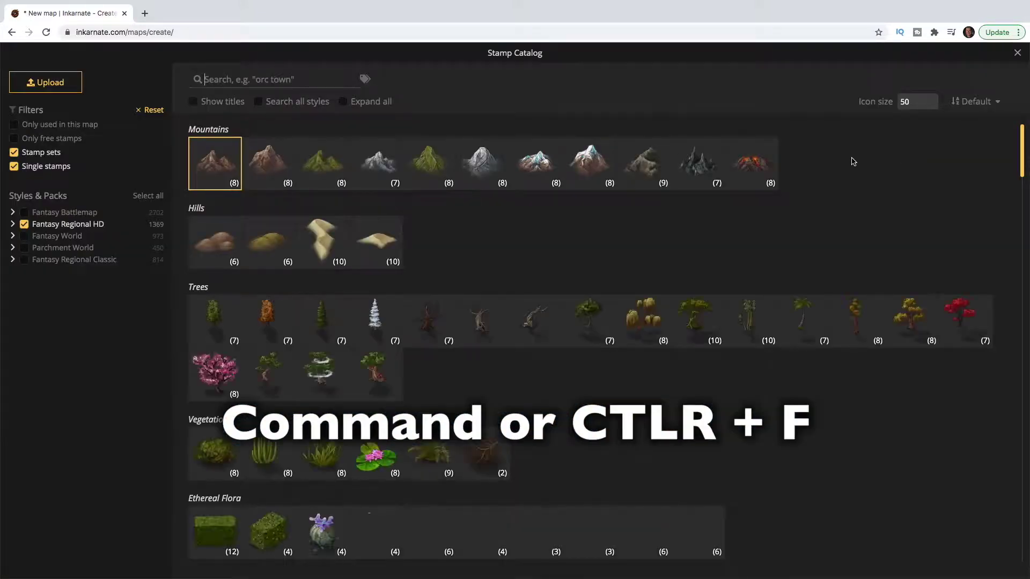
scroll(853, 161, down, 4)
scroll(736, 212, up, 4)
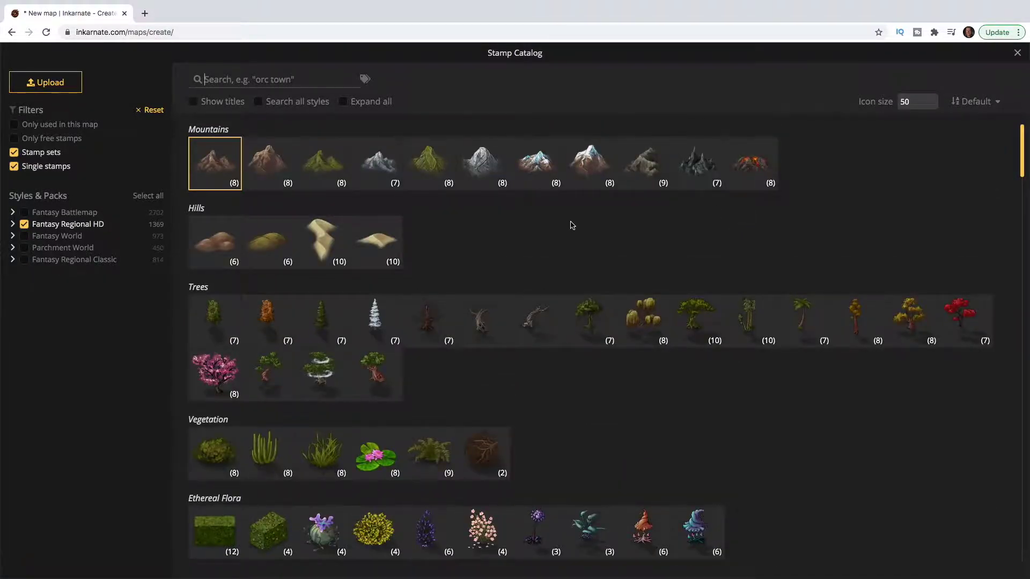
click(145, 196)
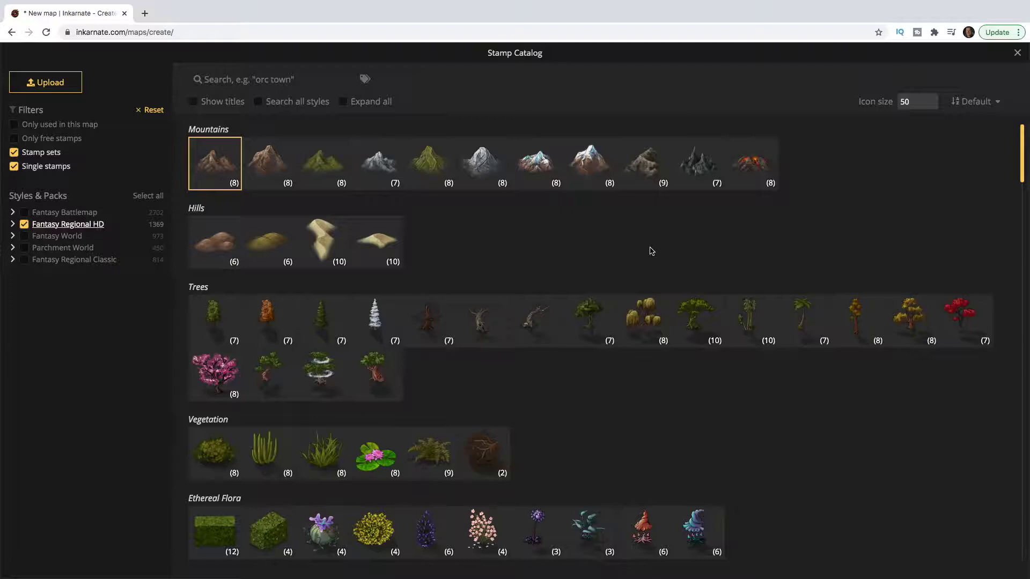
scroll(658, 260, down, 5)
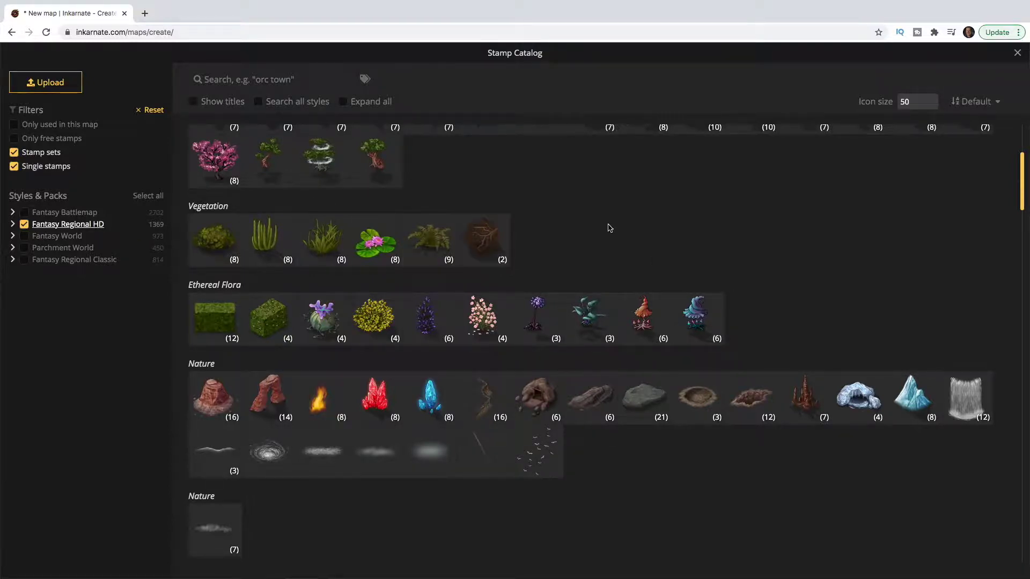
scroll(610, 228, up, 5)
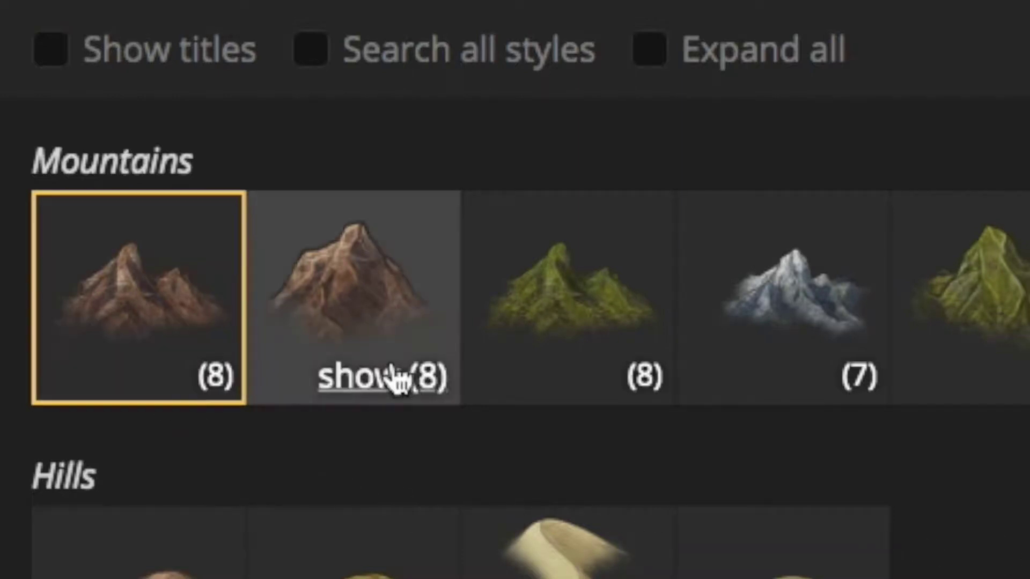
click(400, 379)
click(70, 287)
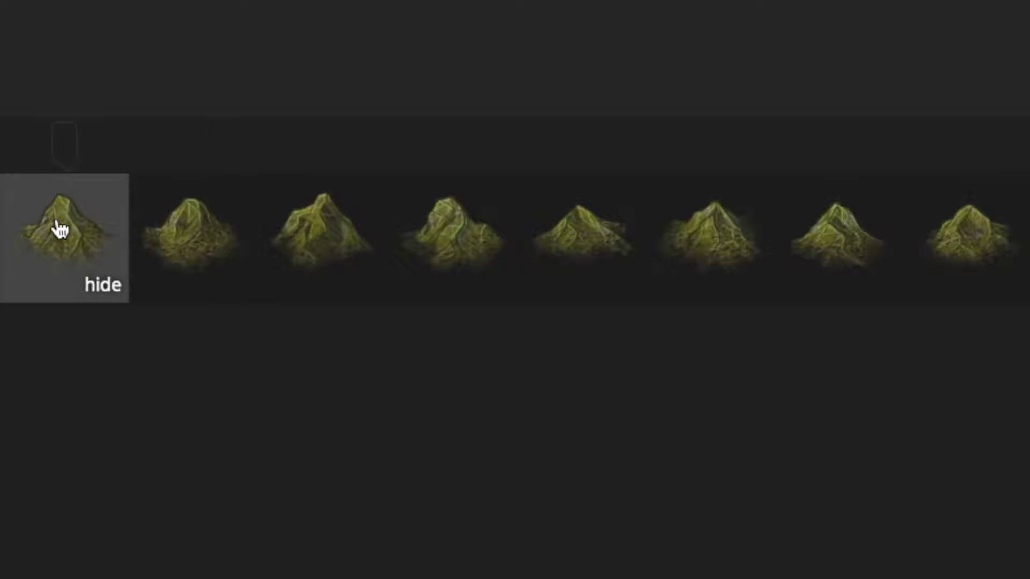
click(426, 156)
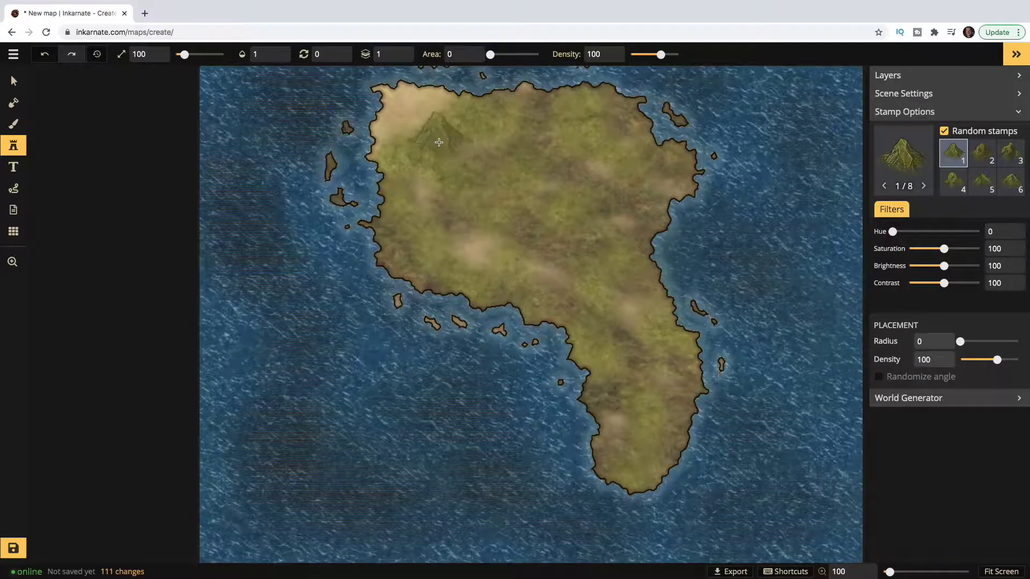
- Scatter random green mountain stamps at size 100 across the continent, clustering them in its northern centre
click(437, 139)
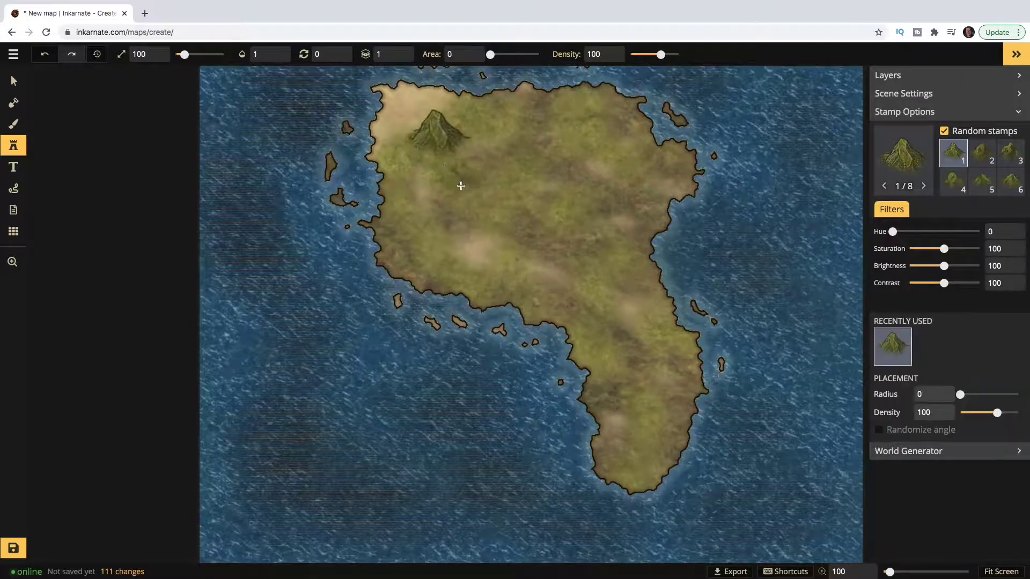
click(466, 205)
click(565, 223)
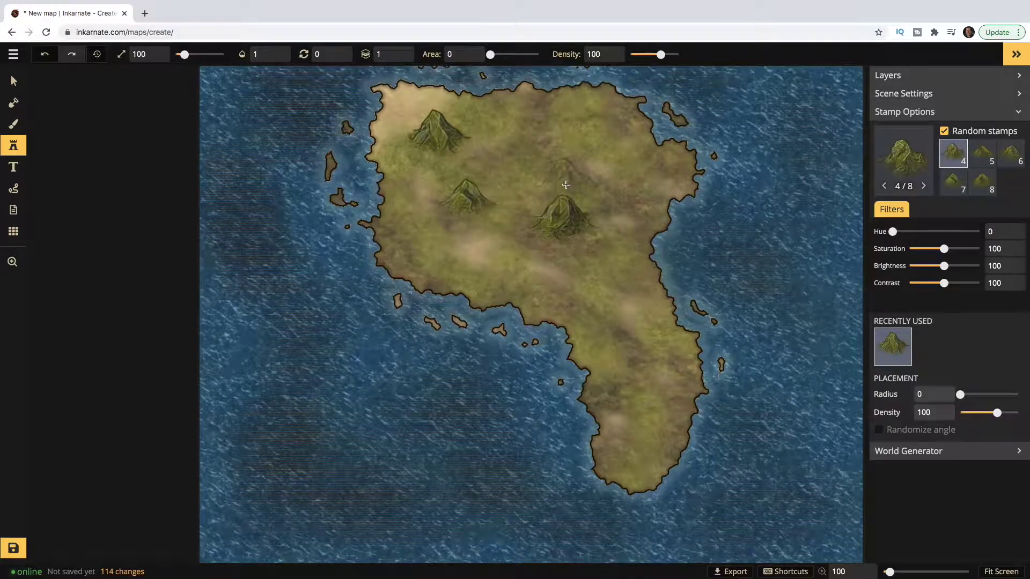
click(564, 182)
click(529, 156)
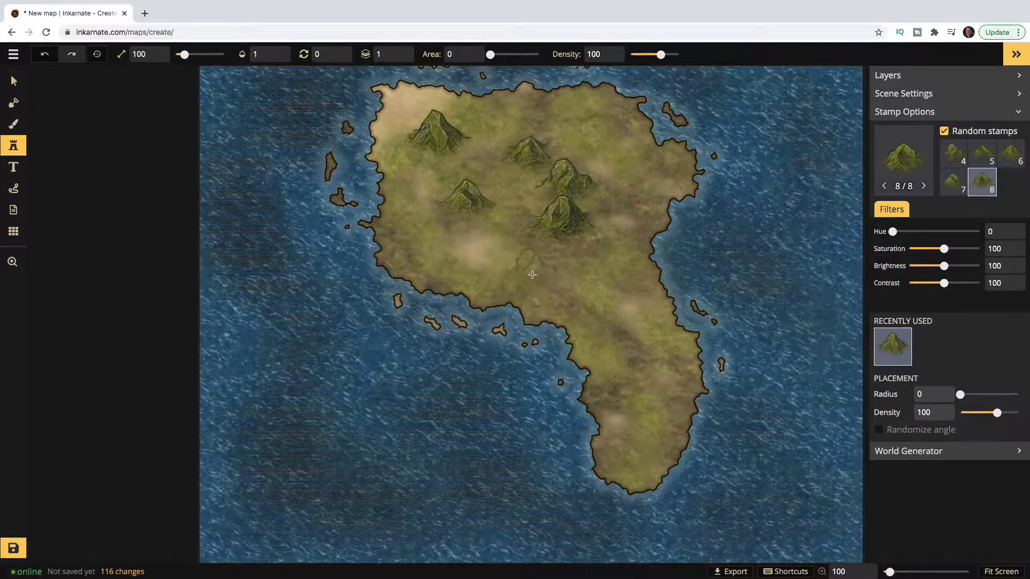
click(533, 272)
click(593, 296)
click(574, 266)
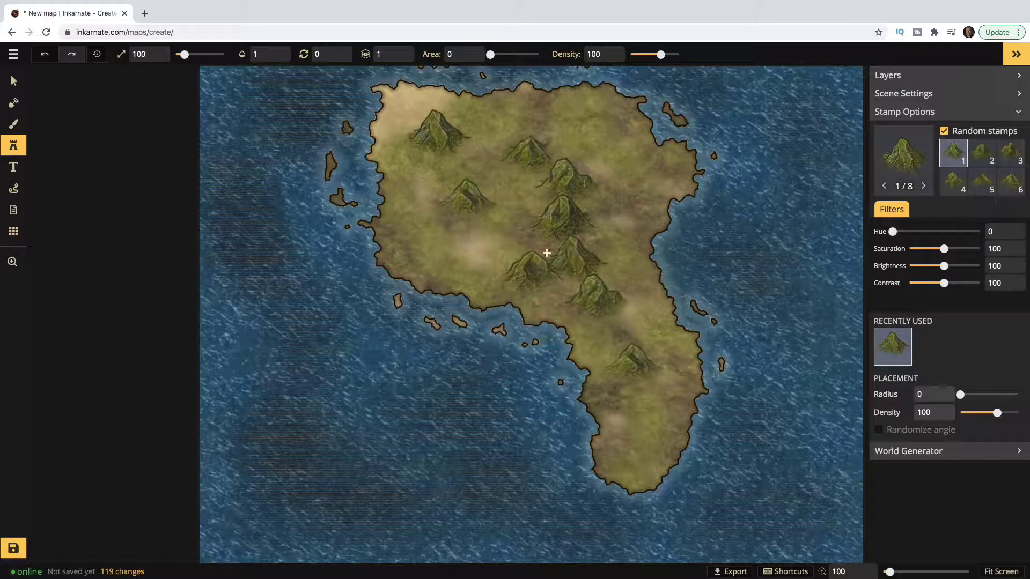
click(501, 239)
click(504, 163)
click(600, 131)
click(610, 182)
click(594, 161)
click(553, 161)
click(540, 172)
click(526, 202)
click(523, 182)
click(509, 179)
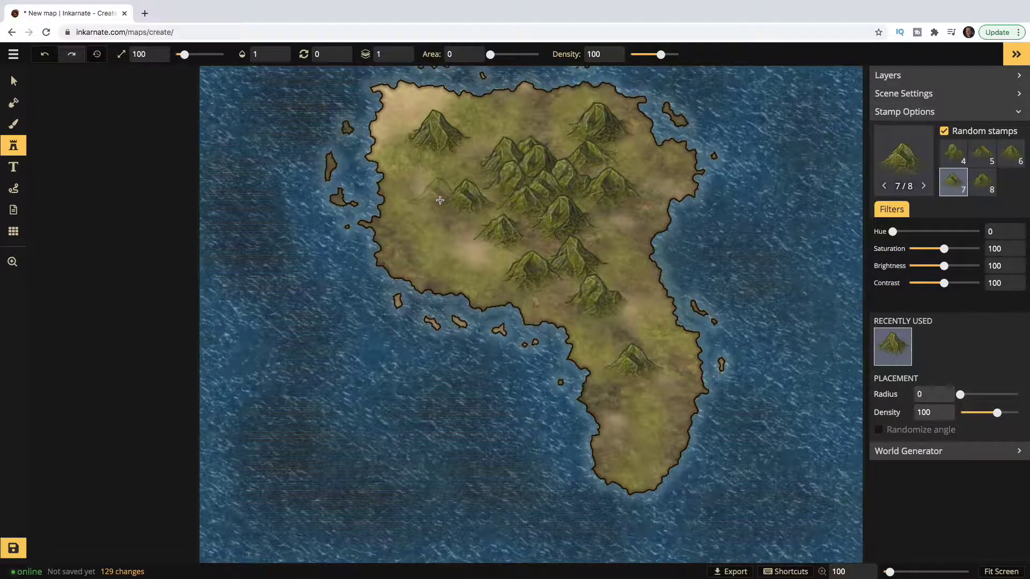
- Move the northwesternmost mountain stamp slightly south
click(14, 84)
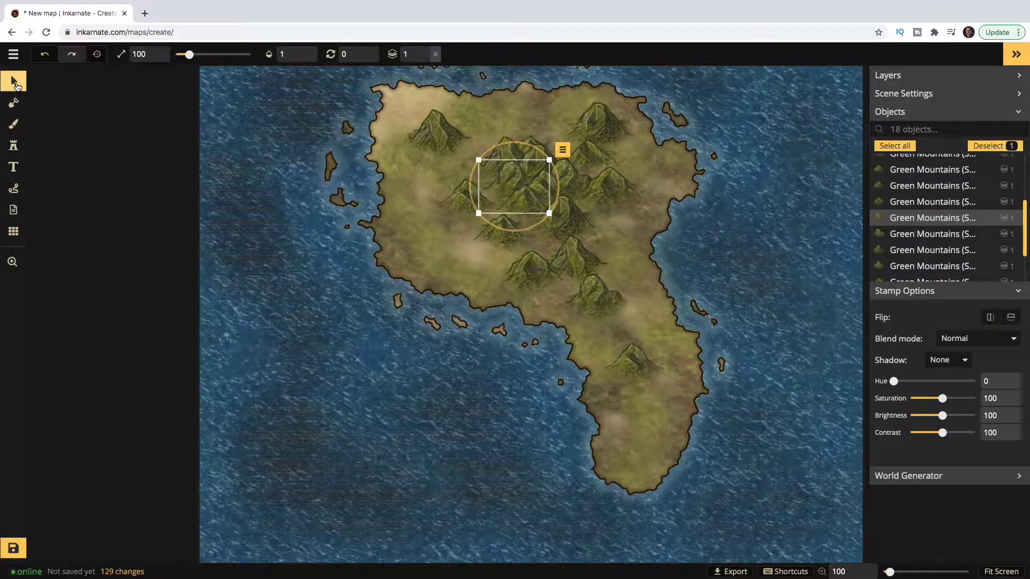
click(443, 134)
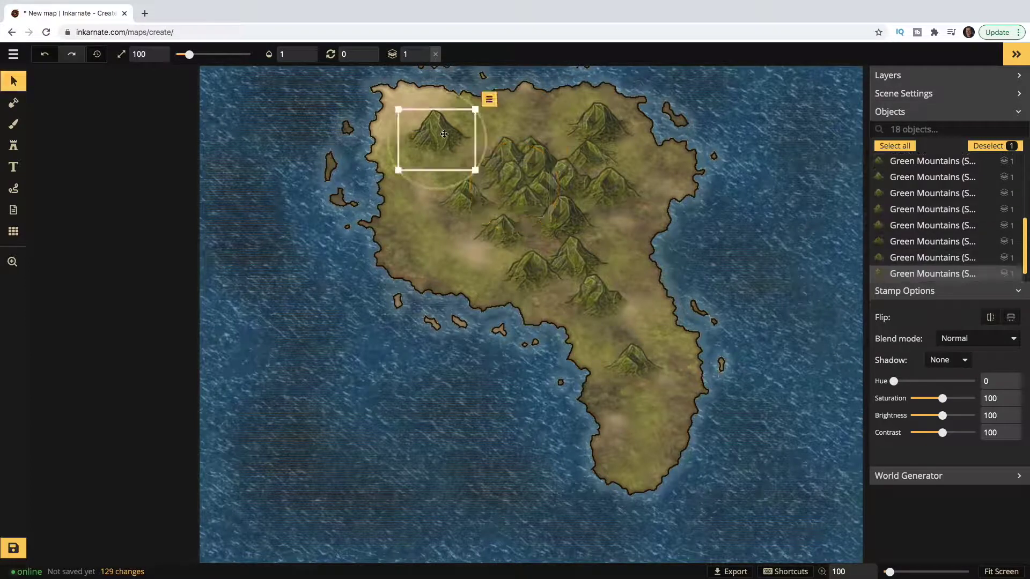
drag(443, 135, 432, 165)
- Select all the mountain stamps placed on the continent and delete them
click(528, 157)
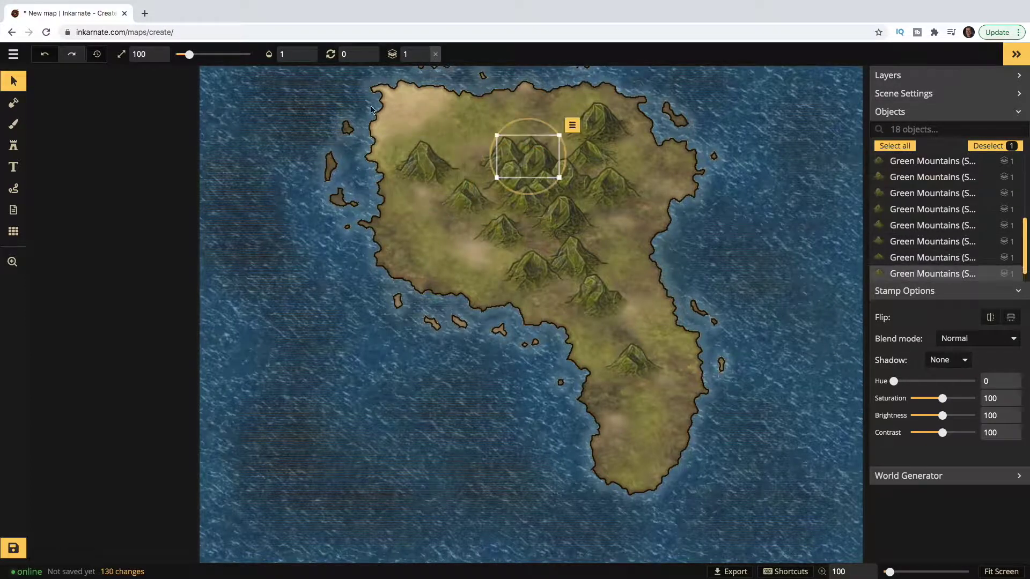
drag(314, 96, 758, 380)
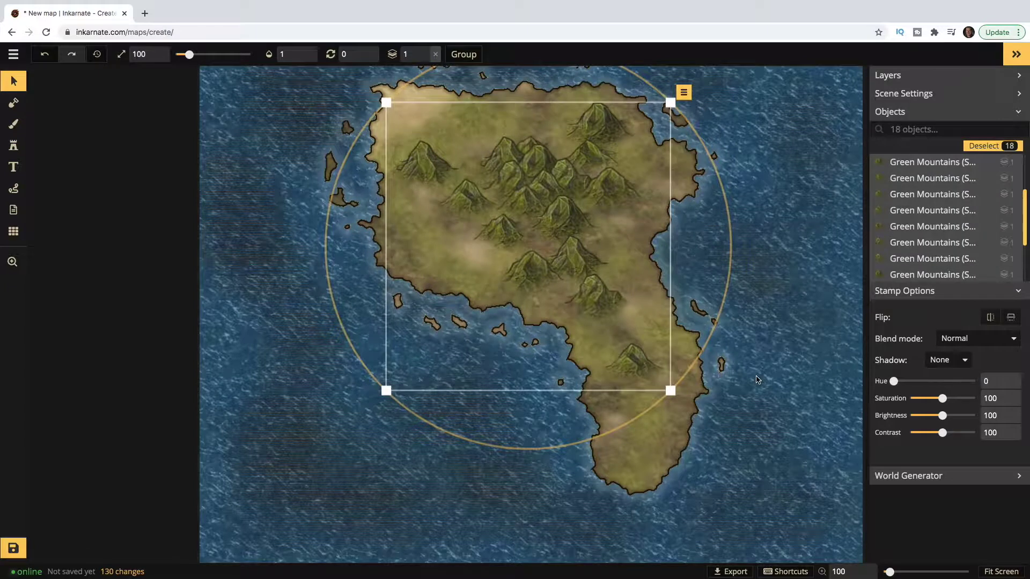
key(Delete)
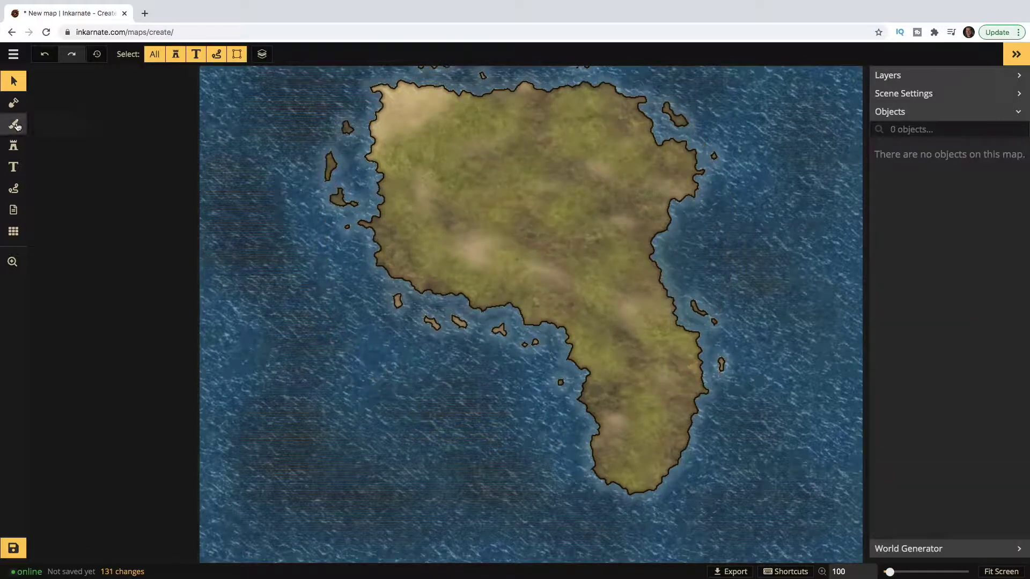
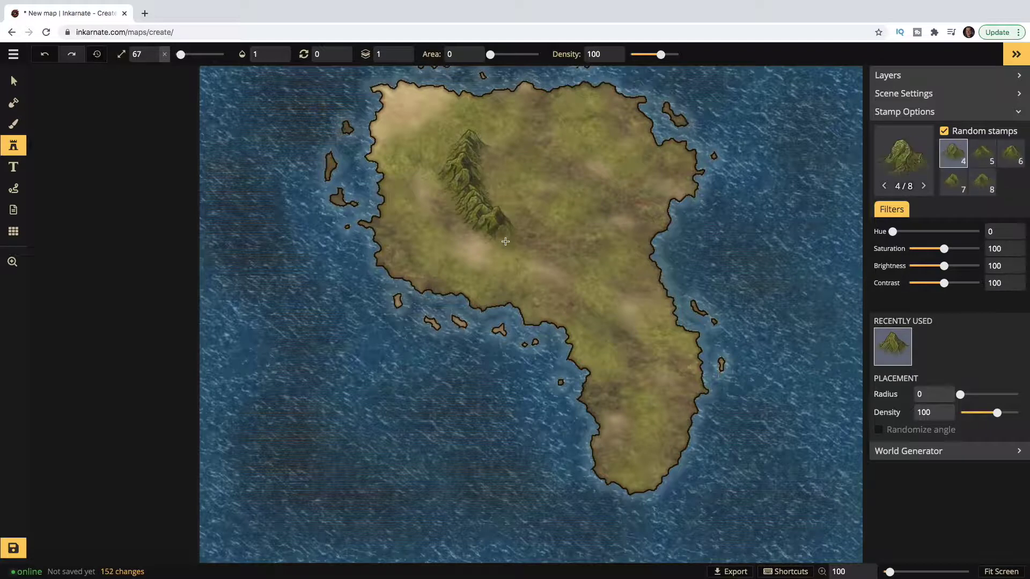
- Stamp size 67 green mountain ranges down the continent's east side, along the southern peninsula and across the north centre
click(597, 204)
drag(594, 228, 591, 271)
drag(617, 331, 645, 456)
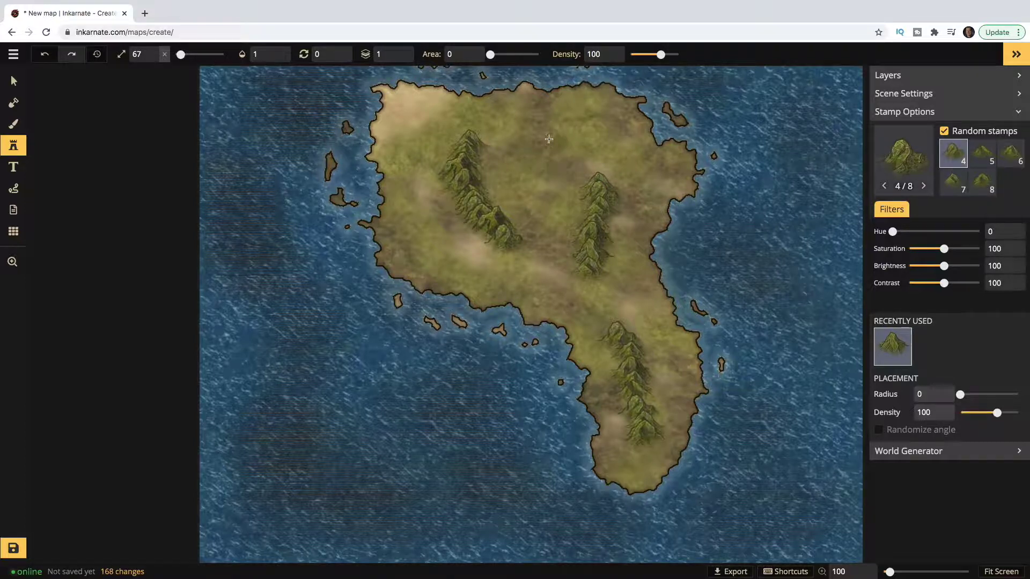
mouse_move(540, 136)
mouse_down()
mouse_move(566, 159)
mouse_move(527, 163)
mouse_up()
click(523, 160)
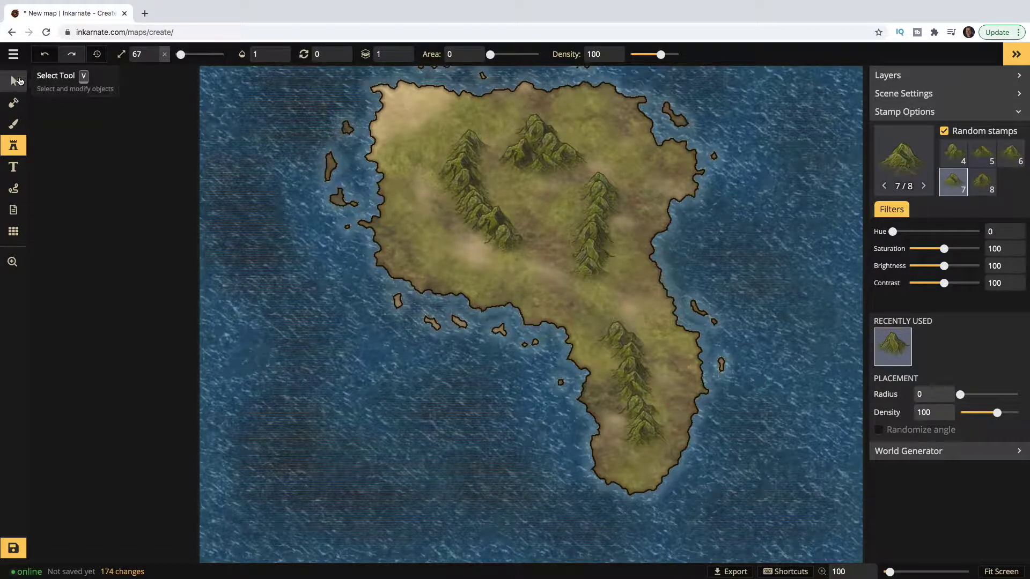
key(v)
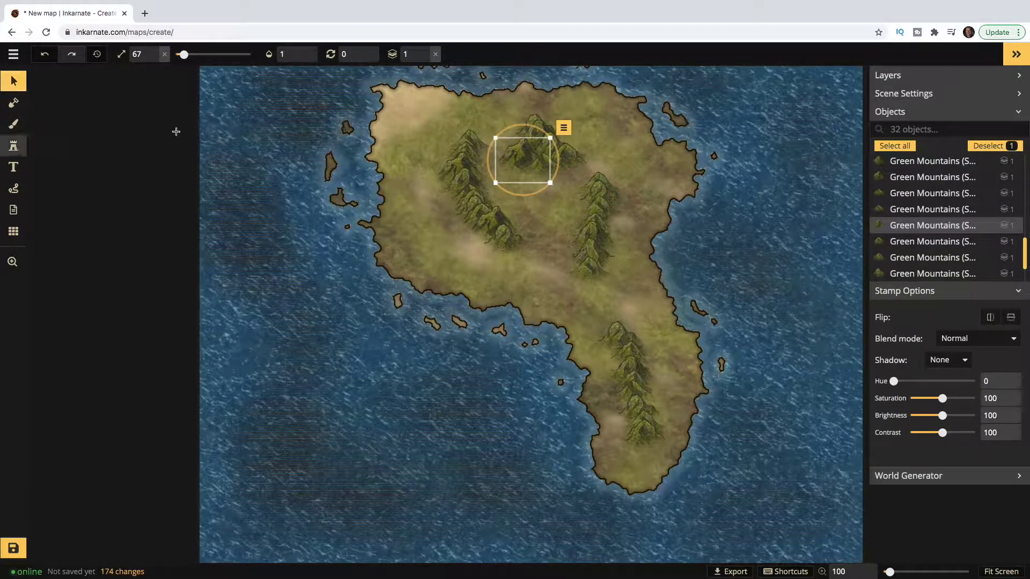
- Move the northernmost mountain stamp of the western range to the range's southern end and back up to its northern end
key(s)
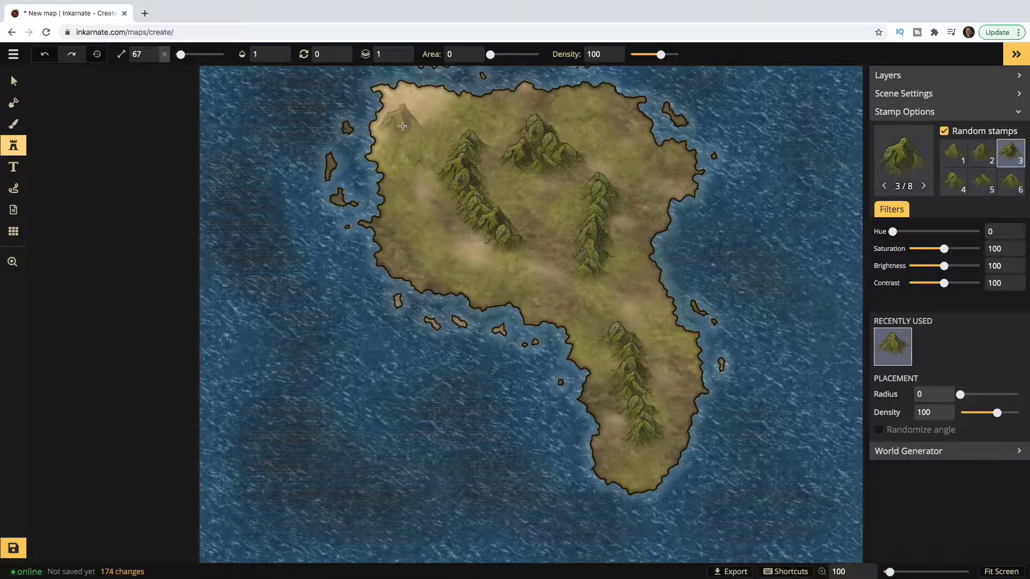
click(13, 84)
click(492, 137)
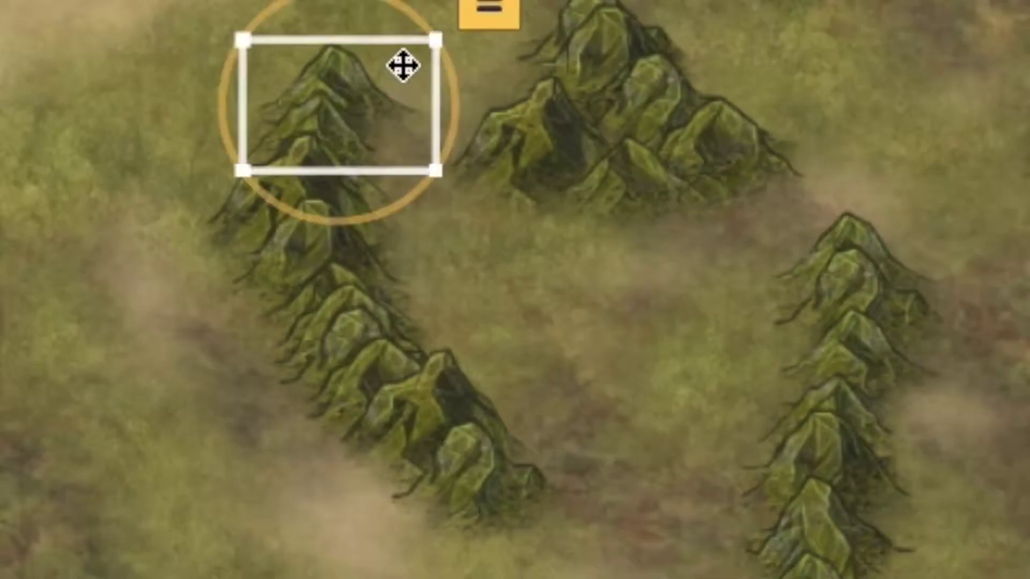
key(Escape)
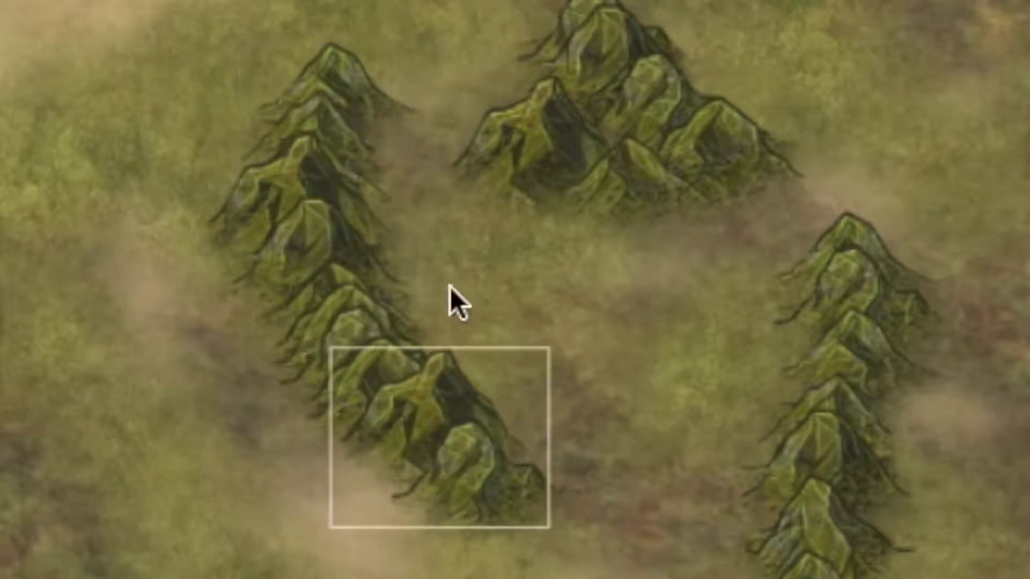
drag(365, 80, 553, 448)
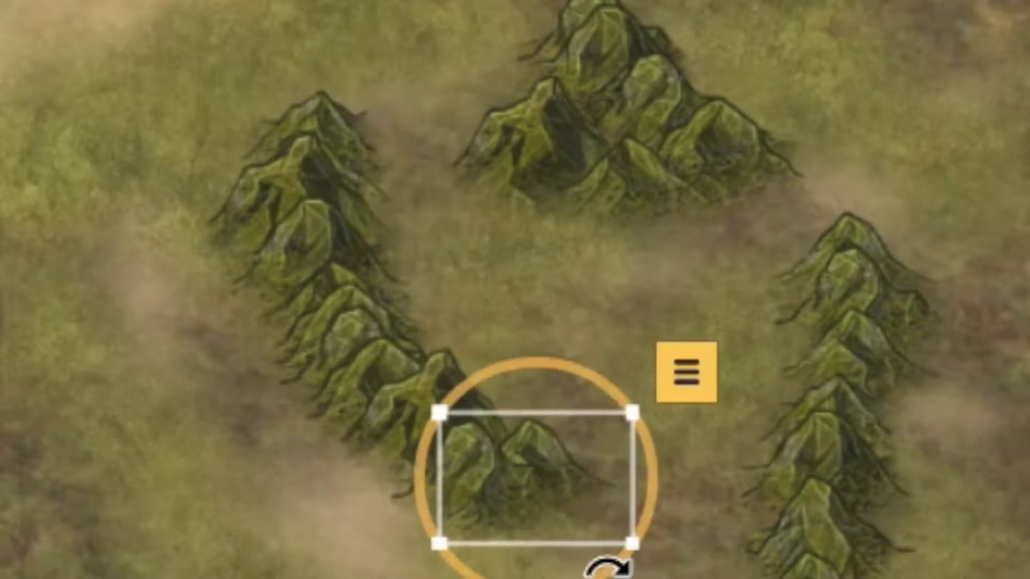
drag(602, 501, 379, 156)
- Raise the northernmost mountain stamp of the western range to layer 2 and position it over the neighbouring mountains
click(76, 354)
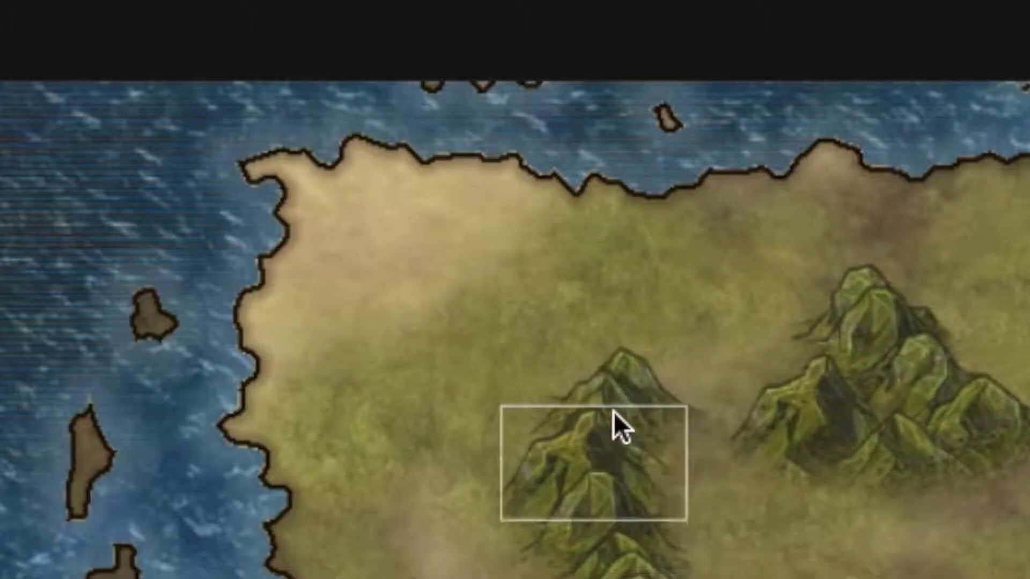
click(656, 393)
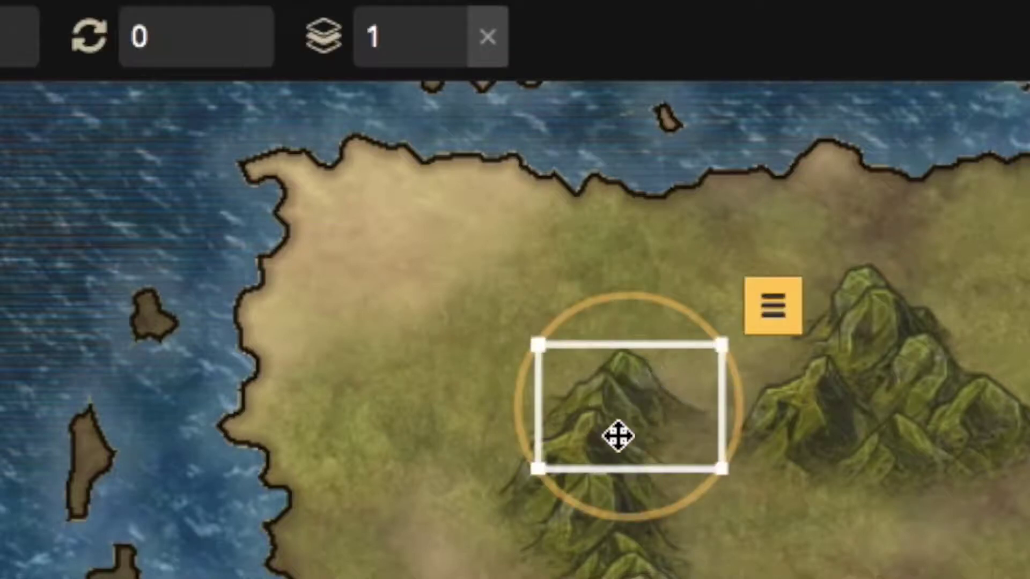
mouse_move(435, 43)
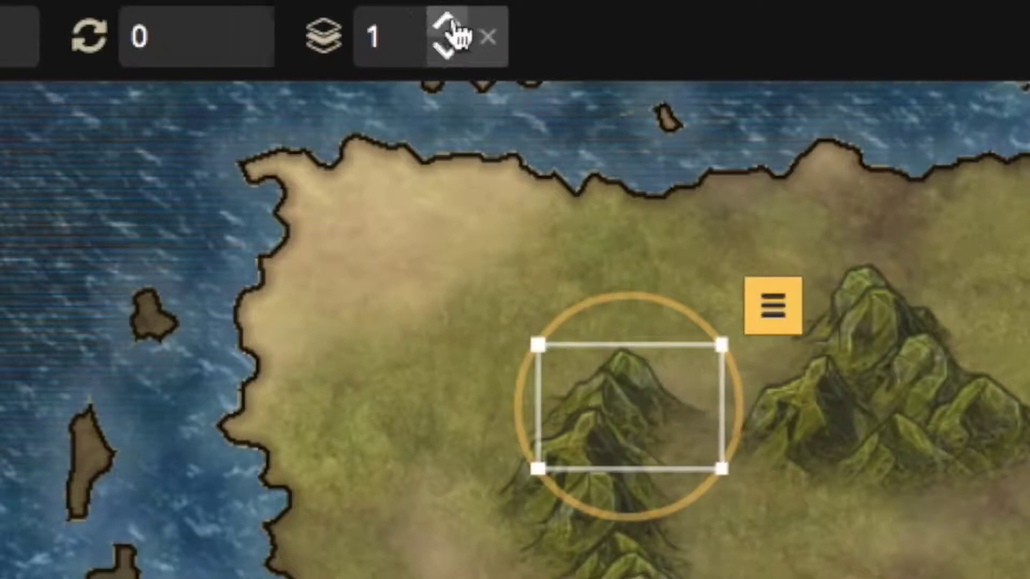
click(449, 22)
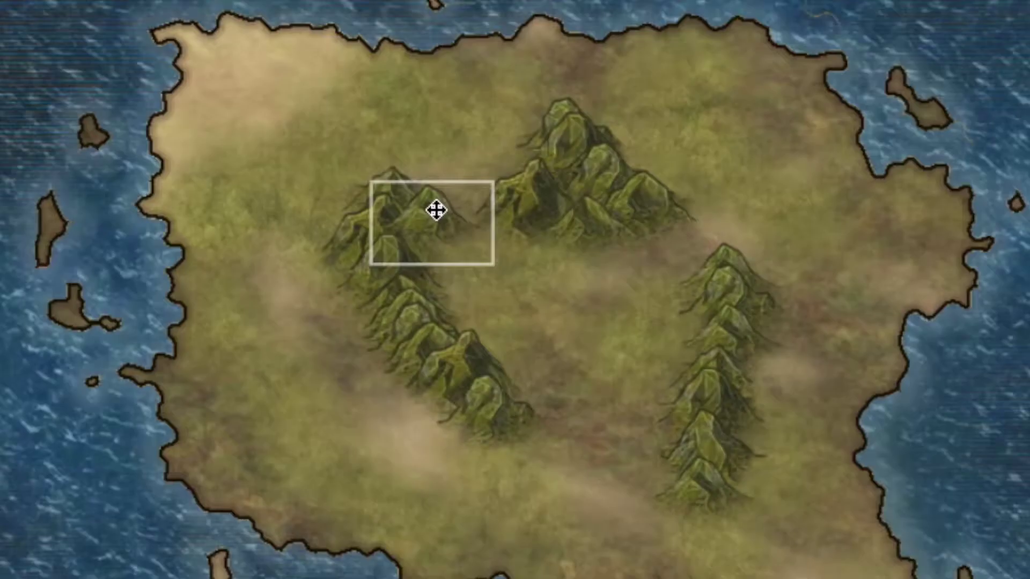
mouse_move(435, 212)
mouse_down()
mouse_move(425, 219)
mouse_move(428, 204)
mouse_up()
scroll(403, 226, up, 5)
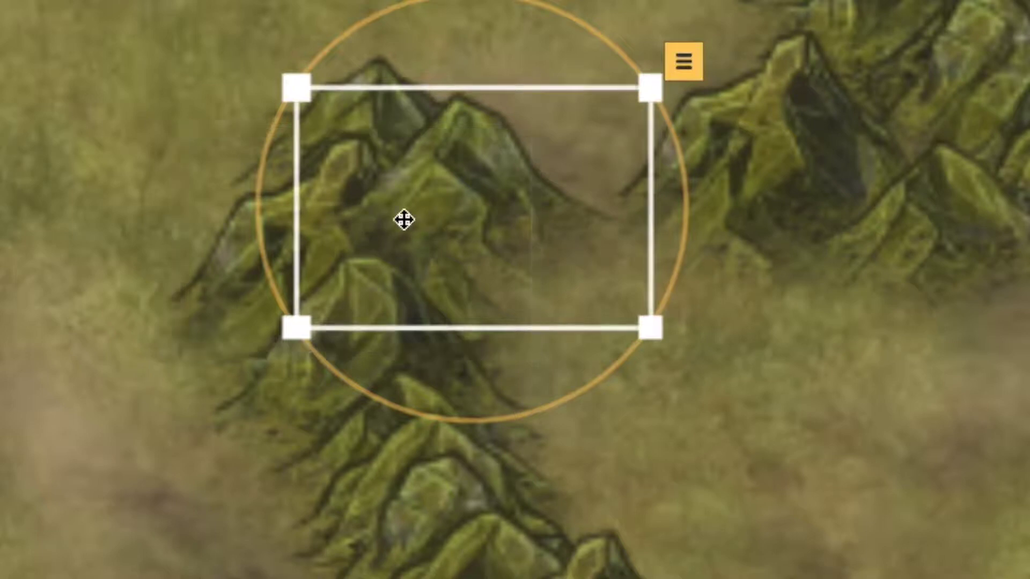
key(Escape)
- Move the raised mountain stamp over the north central mountains, set its layer to 1 and return it to the western range
drag(586, 174, 654, 109)
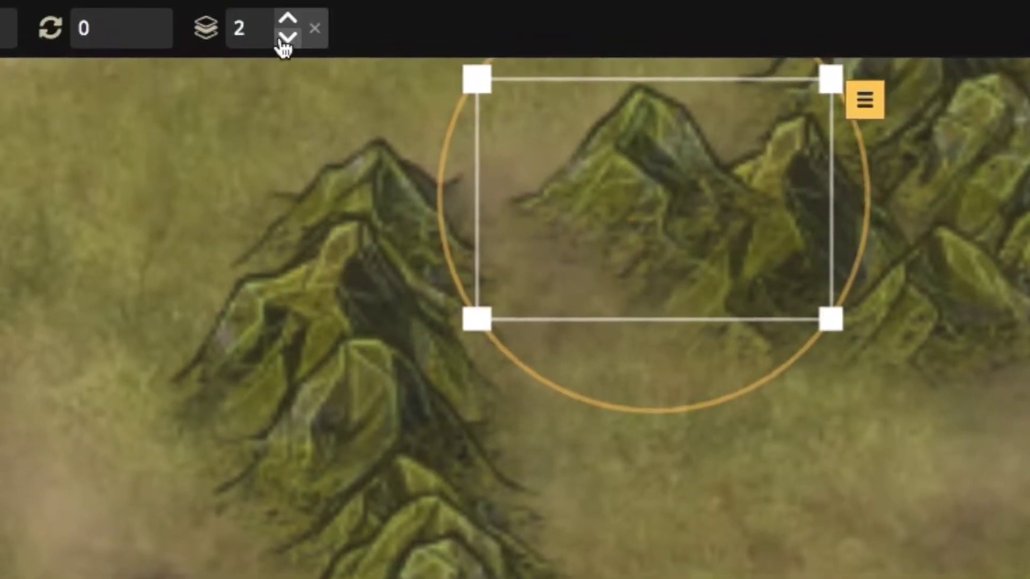
click(286, 37)
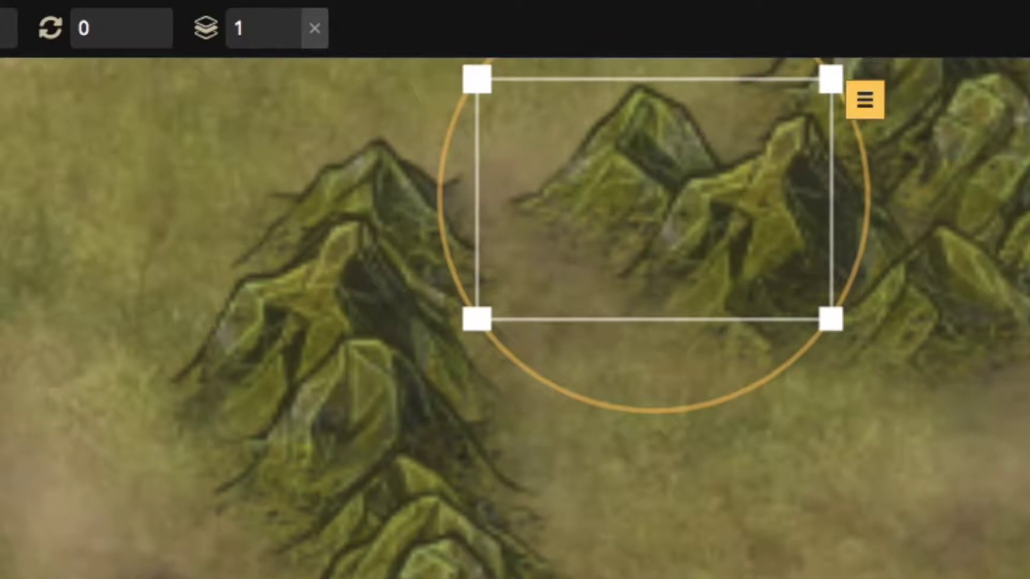
drag(611, 209, 386, 202)
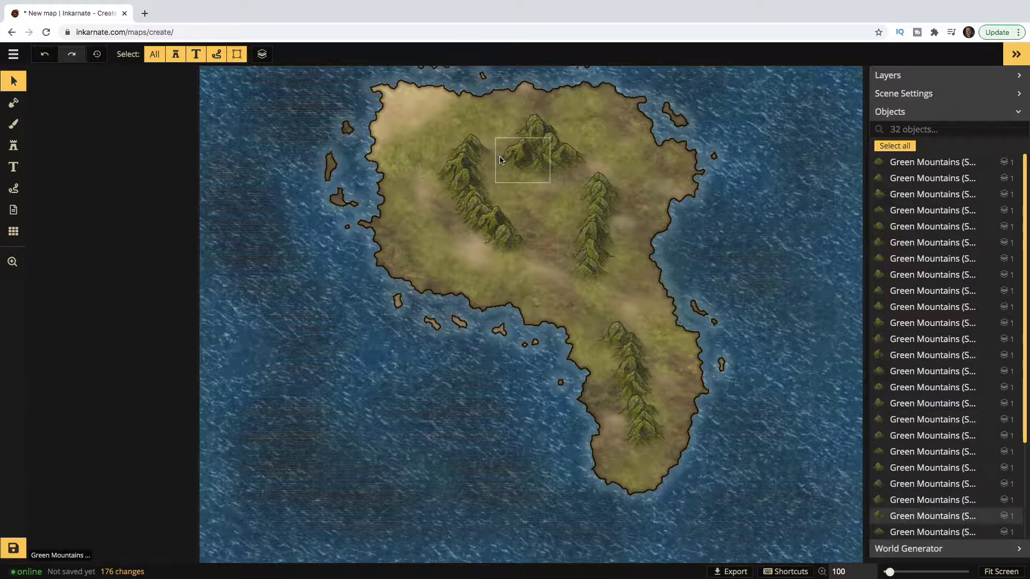
- Paint a dark mottled green texture around and between the mountain ranges with a round foreground brush of size 109, softness 1
click(43, 128)
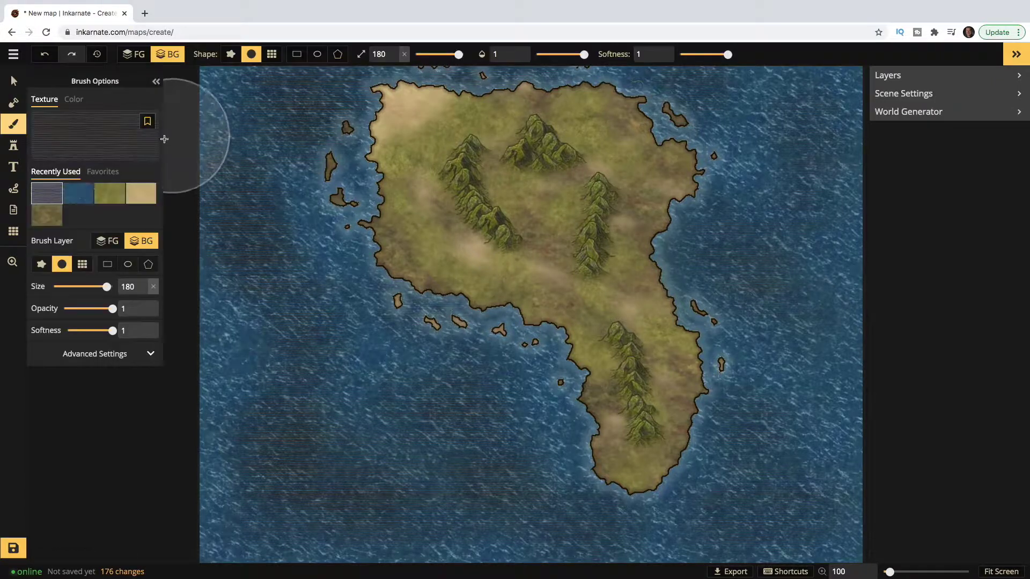
click(99, 143)
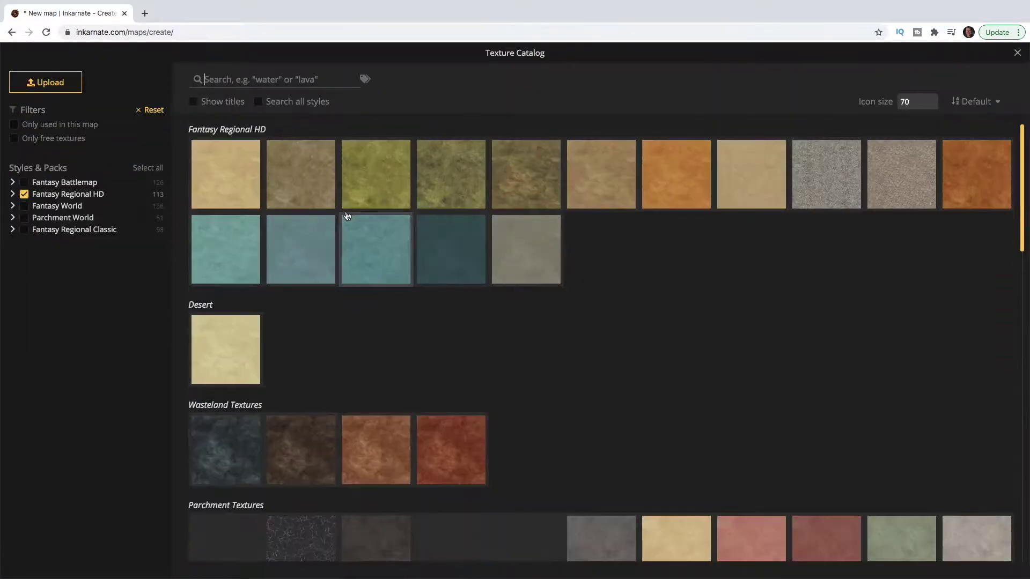
click(430, 188)
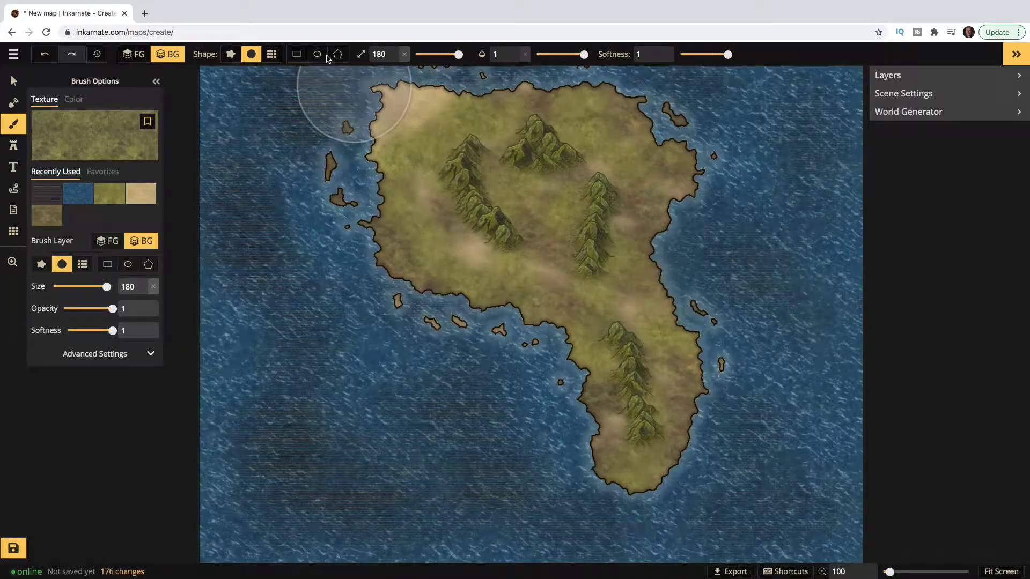
click(231, 54)
drag(445, 54, 441, 54)
click(138, 55)
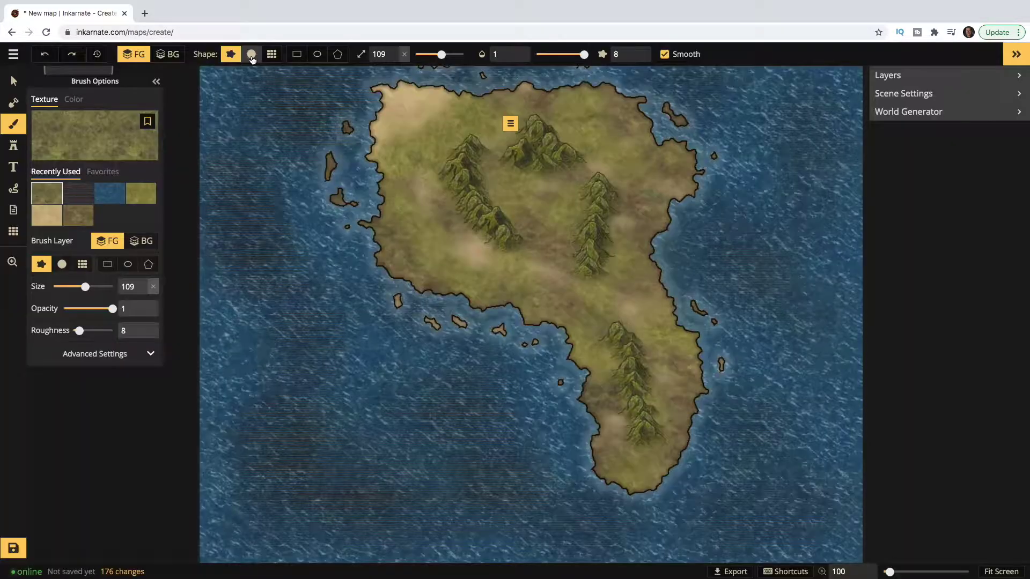
click(251, 55)
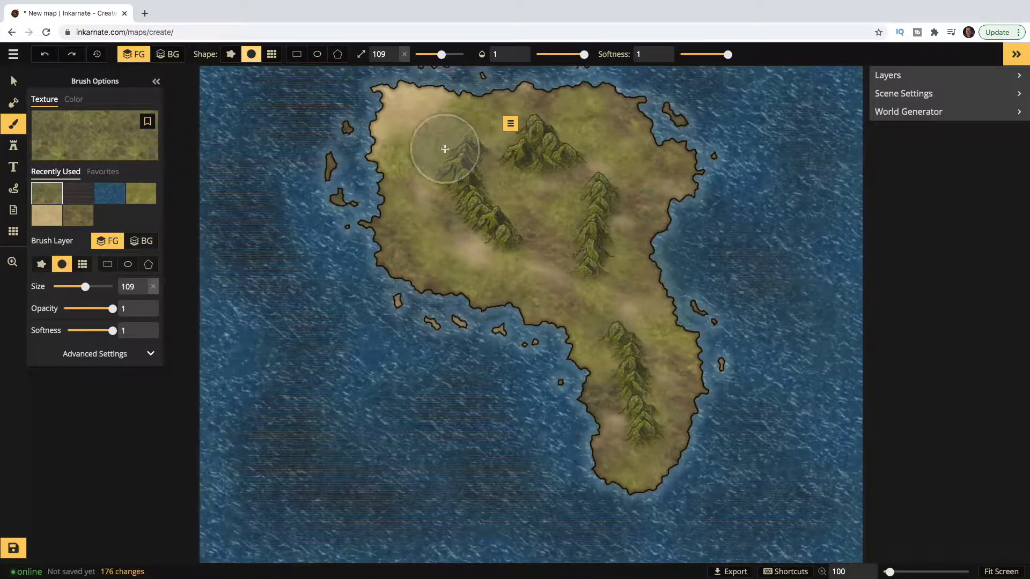
mouse_move(444, 167)
mouse_down()
mouse_move(457, 228)
mouse_move(529, 251)
mouse_move(492, 200)
mouse_move(488, 156)
mouse_move(473, 137)
mouse_move(463, 149)
mouse_move(584, 165)
mouse_move(551, 132)
mouse_up()
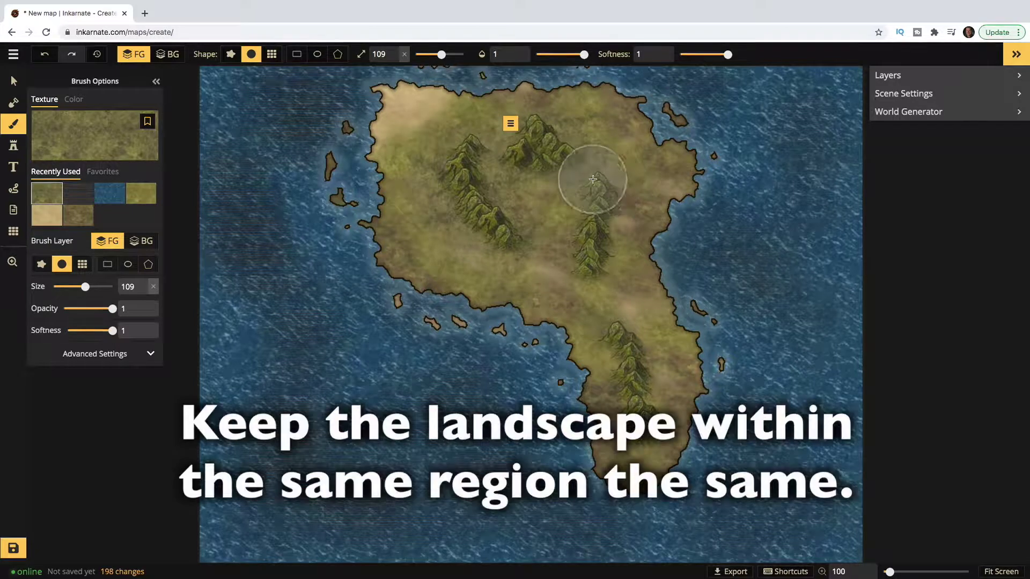
mouse_move(593, 193)
mouse_down()
mouse_move(577, 245)
mouse_move(590, 275)
mouse_move(603, 272)
mouse_move(616, 201)
mouse_move(594, 170)
mouse_move(601, 200)
mouse_move(584, 281)
mouse_up()
mouse_move(608, 336)
mouse_down()
mouse_move(639, 379)
mouse_move(640, 428)
mouse_move(656, 402)
mouse_move(644, 349)
mouse_move(616, 336)
mouse_move(627, 432)
mouse_move(609, 312)
mouse_move(586, 280)
mouse_move(584, 239)
mouse_move(554, 194)
mouse_up()
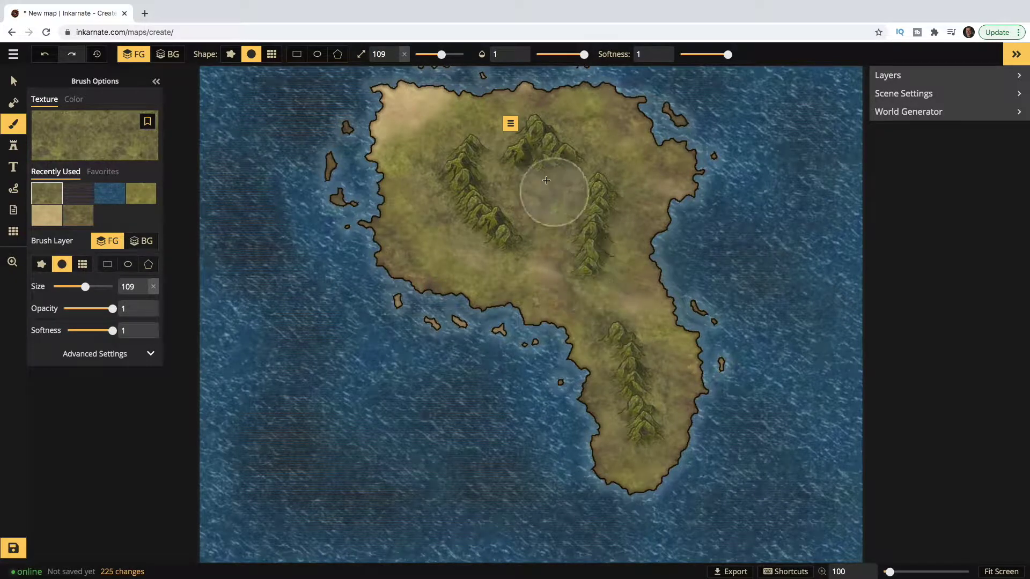
drag(543, 186, 609, 225)
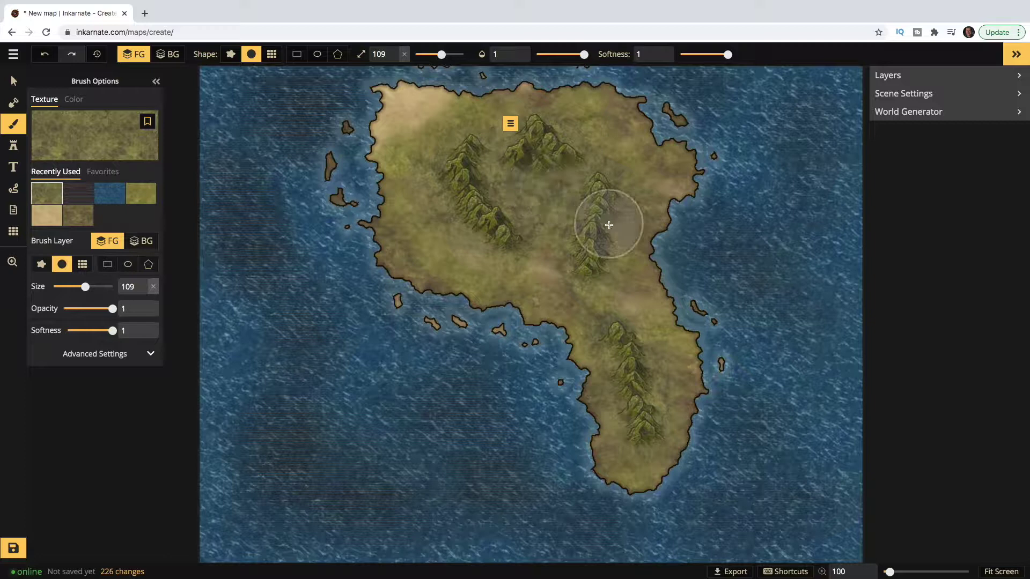
- Stamp a dense forest of random green trees at size 34 between the southern ends of the western and eastern mountain ranges
click(15, 148)
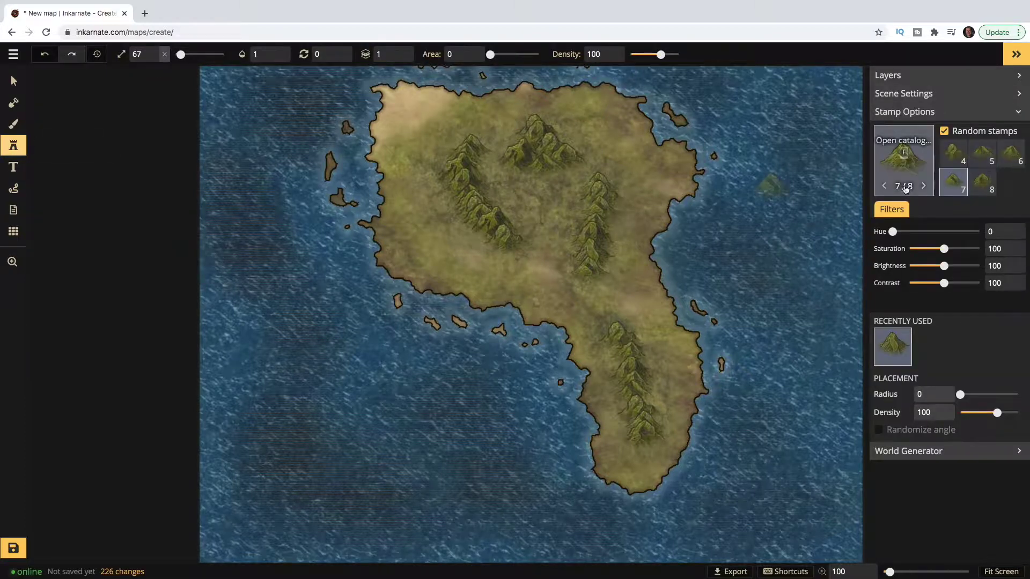
click(900, 171)
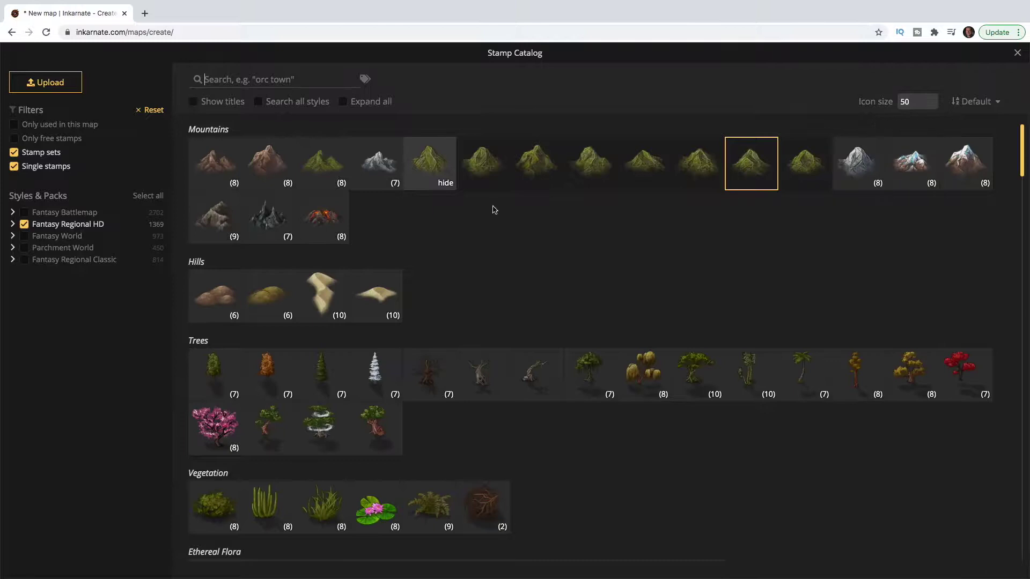
scroll(497, 210, down, 1)
scroll(497, 210, down, 1)
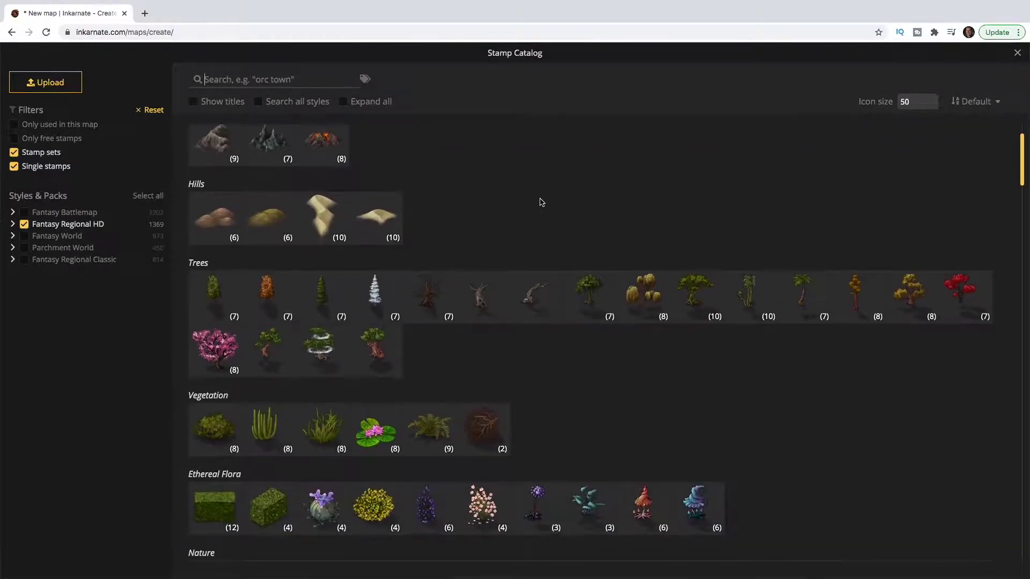
click(214, 296)
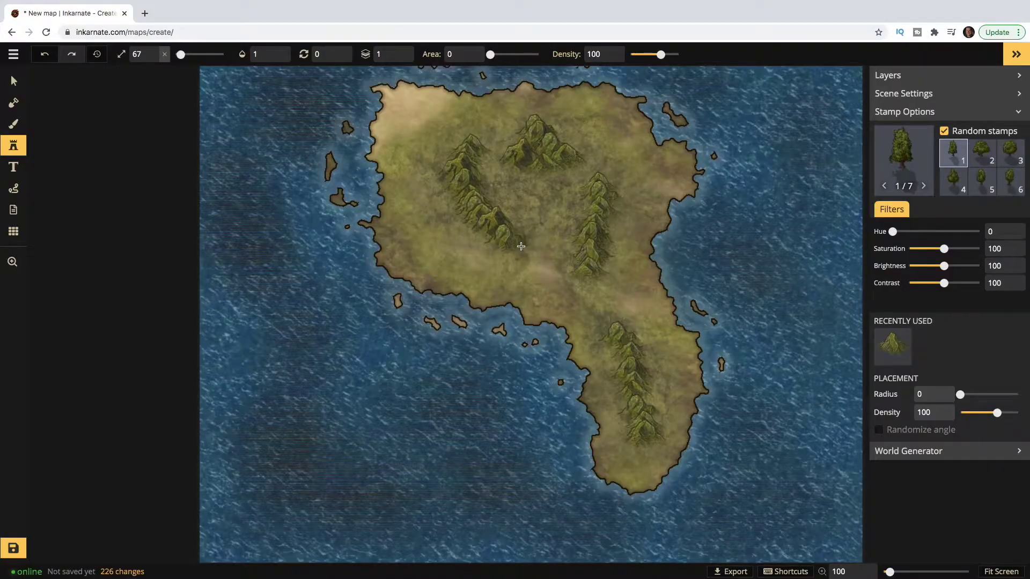
scroll(521, 246, up, 10)
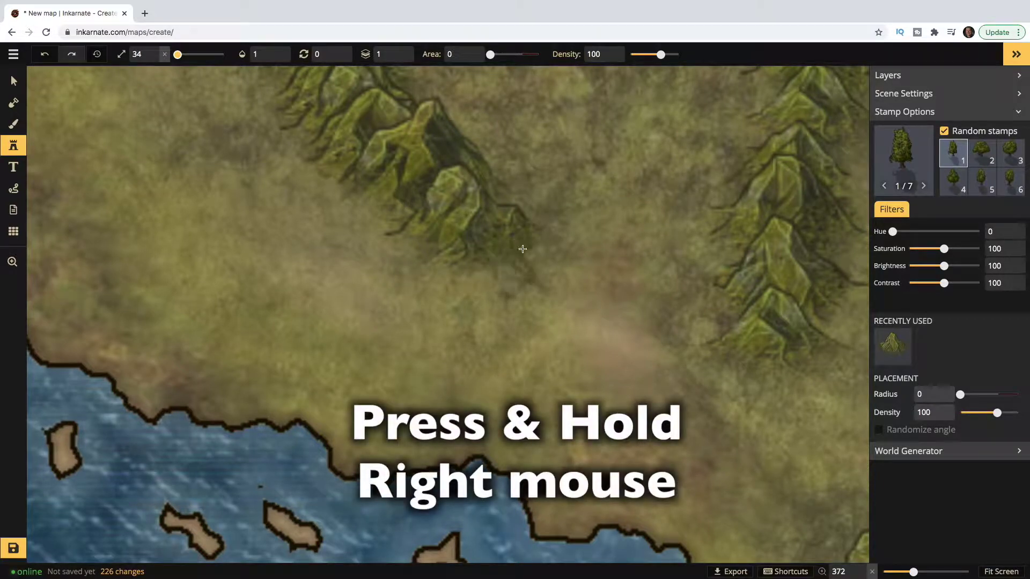
mouse_move(521, 244)
mouse_down()
mouse_move(718, 273)
mouse_move(707, 285)
mouse_move(477, 263)
mouse_move(473, 279)
mouse_move(484, 288)
mouse_move(567, 287)
mouse_move(689, 310)
mouse_move(698, 321)
mouse_move(564, 317)
mouse_move(464, 291)
mouse_move(419, 247)
mouse_move(388, 232)
mouse_move(369, 238)
mouse_move(414, 281)
mouse_move(459, 298)
mouse_move(696, 347)
mouse_move(812, 387)
mouse_move(763, 401)
mouse_move(719, 389)
mouse_move(684, 359)
mouse_move(603, 380)
mouse_move(606, 352)
mouse_move(576, 332)
mouse_move(554, 348)
mouse_move(526, 344)
mouse_move(517, 329)
mouse_move(409, 322)
mouse_move(365, 271)
mouse_move(330, 261)
mouse_move(351, 226)
mouse_move(319, 166)
mouse_up()
drag(501, 338, 475, 337)
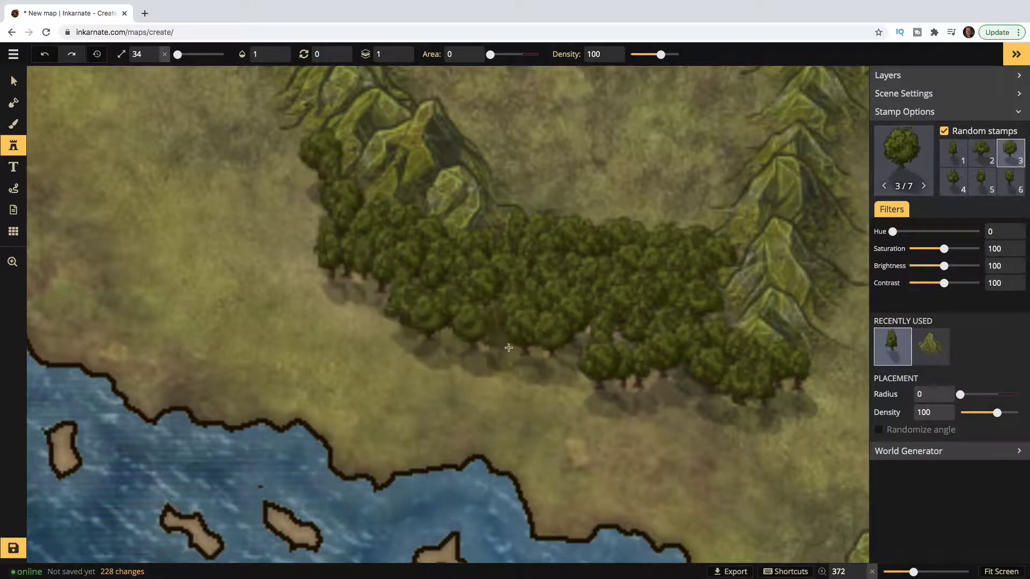
click(574, 347)
mouse_move(574, 348)
mouse_down()
mouse_move(706, 406)
mouse_move(859, 322)
mouse_up()
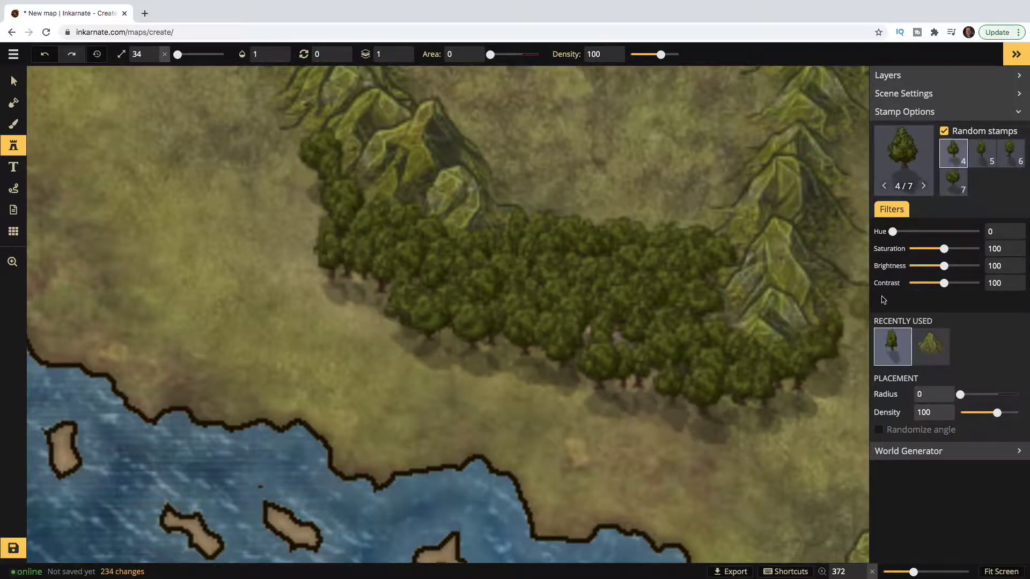
- Stamp size 34 green trees around the western range's northern end and across the gap to the north central mountains
scroll(676, 269, up, 3)
scroll(677, 269, down, 4)
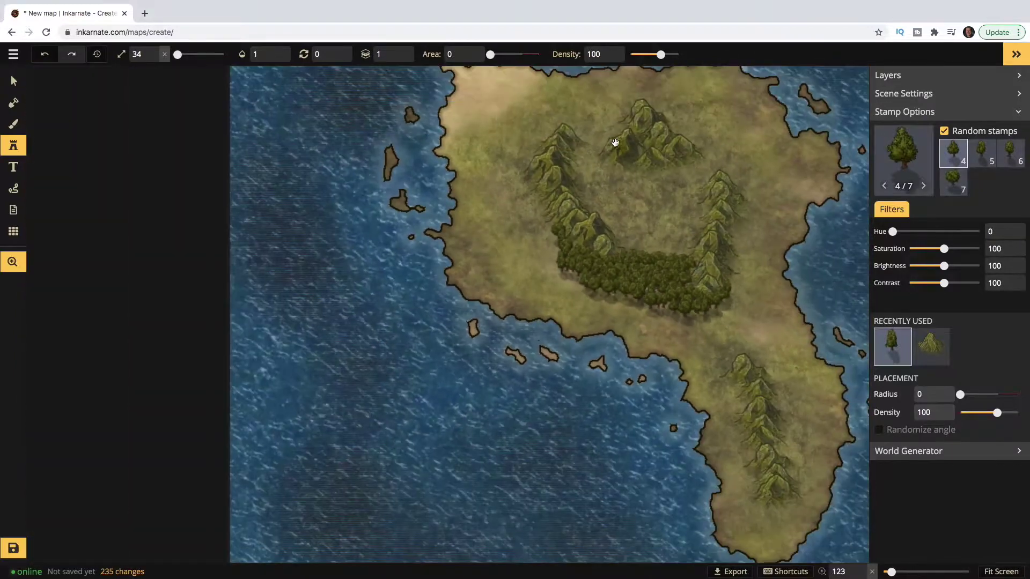
drag(615, 142, 612, 227)
scroll(612, 228, up, 5)
mouse_move(665, 170)
mouse_down()
mouse_move(495, 181)
mouse_move(665, 204)
mouse_move(524, 223)
mouse_move(590, 276)
mouse_move(558, 280)
mouse_move(445, 161)
mouse_move(483, 155)
mouse_move(393, 264)
mouse_move(375, 306)
mouse_up()
scroll(376, 306, down, 1)
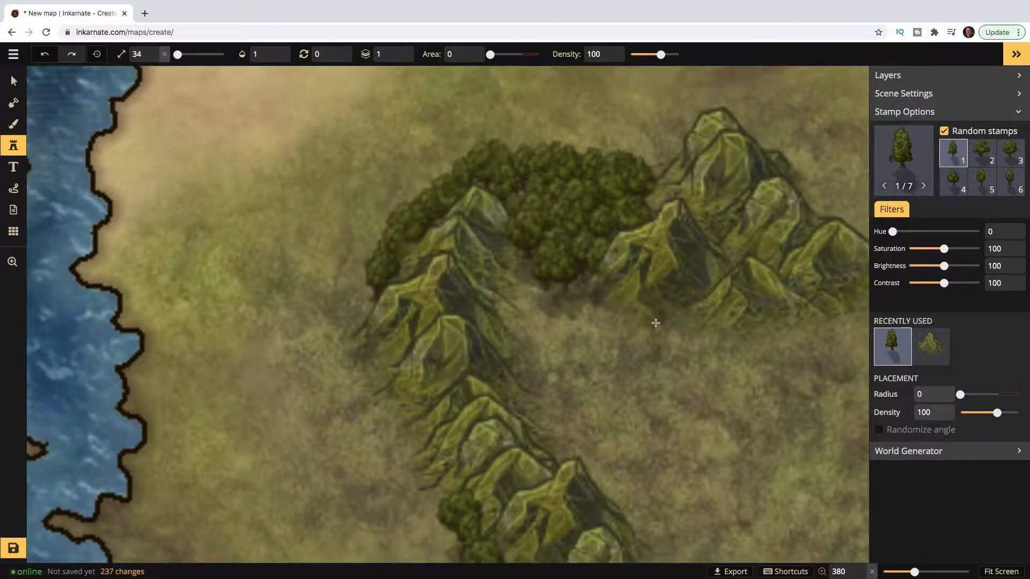
- Stamp size 34 green trees between the north central mountains and the northern end of the eastern range
scroll(656, 323, down, 5)
scroll(681, 341, up, 1)
key(space)
drag(569, 310, 495, 264)
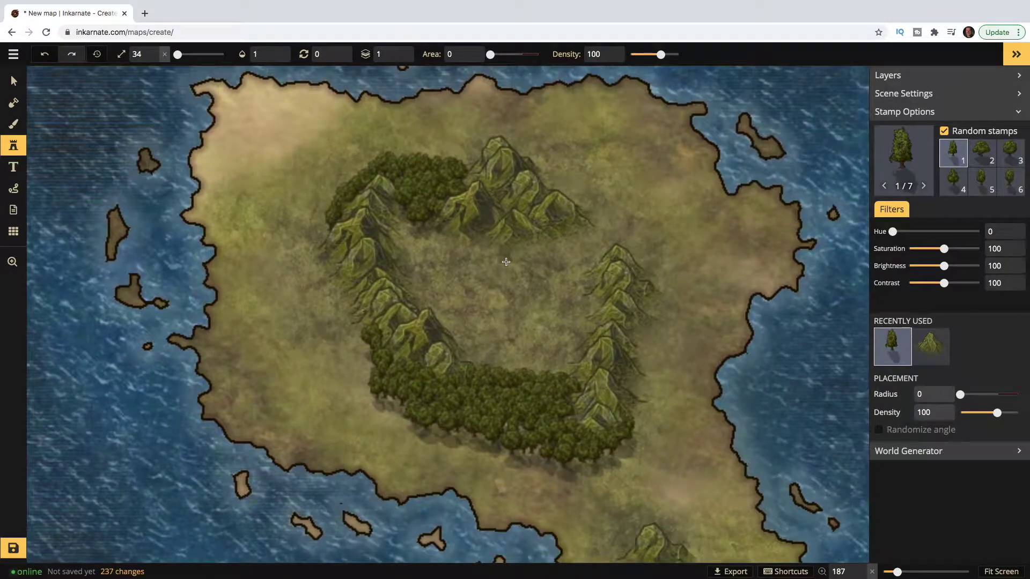
key(space)
drag(558, 319, 468, 290)
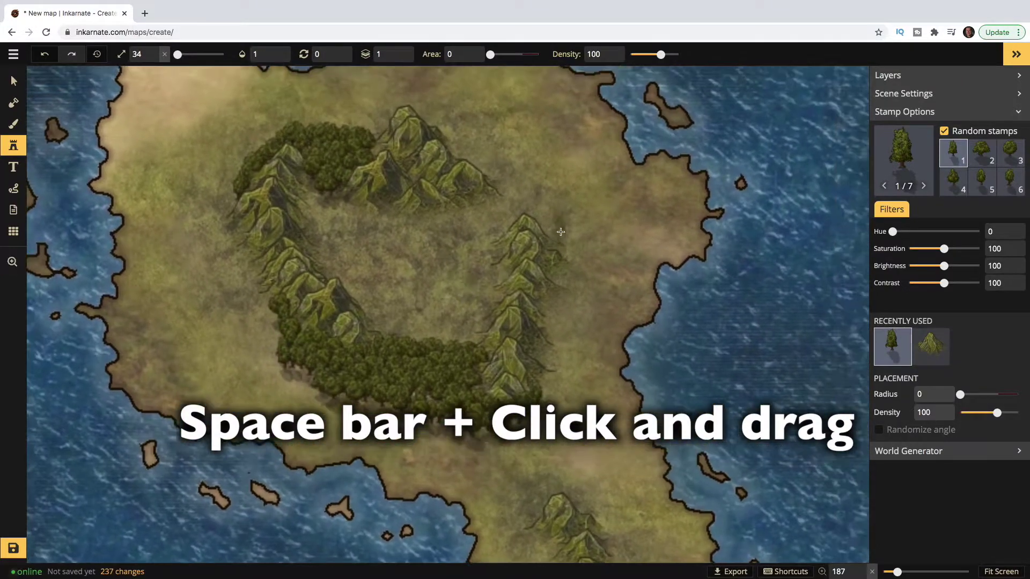
scroll(498, 208, up, 5)
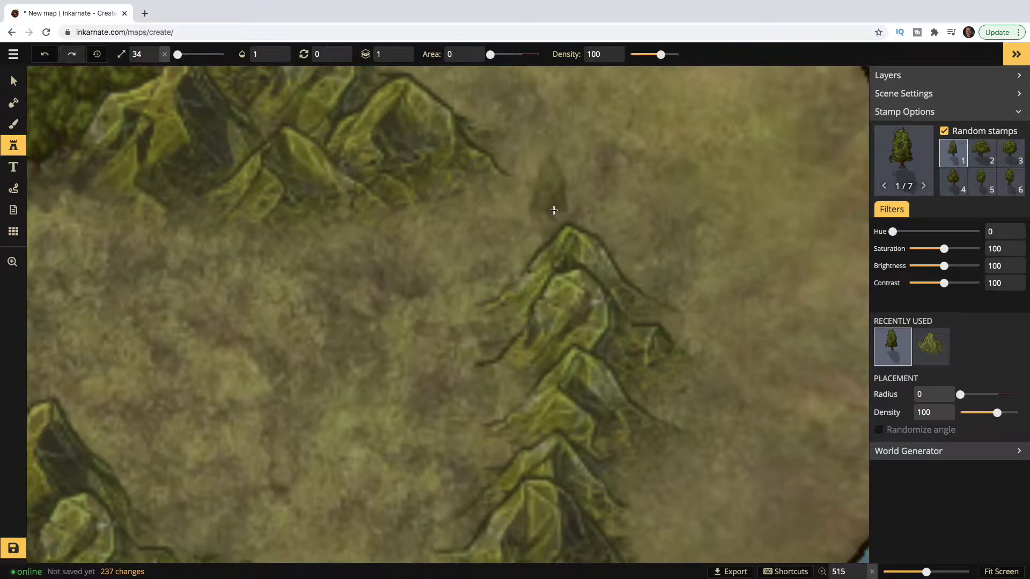
mouse_move(539, 131)
mouse_down()
mouse_move(466, 161)
mouse_move(586, 184)
mouse_move(701, 236)
mouse_move(370, 297)
mouse_move(697, 299)
mouse_move(466, 173)
mouse_up()
mouse_move(349, 70)
mouse_down()
mouse_move(391, 211)
mouse_move(417, 162)
mouse_move(671, 231)
mouse_move(765, 483)
mouse_up()
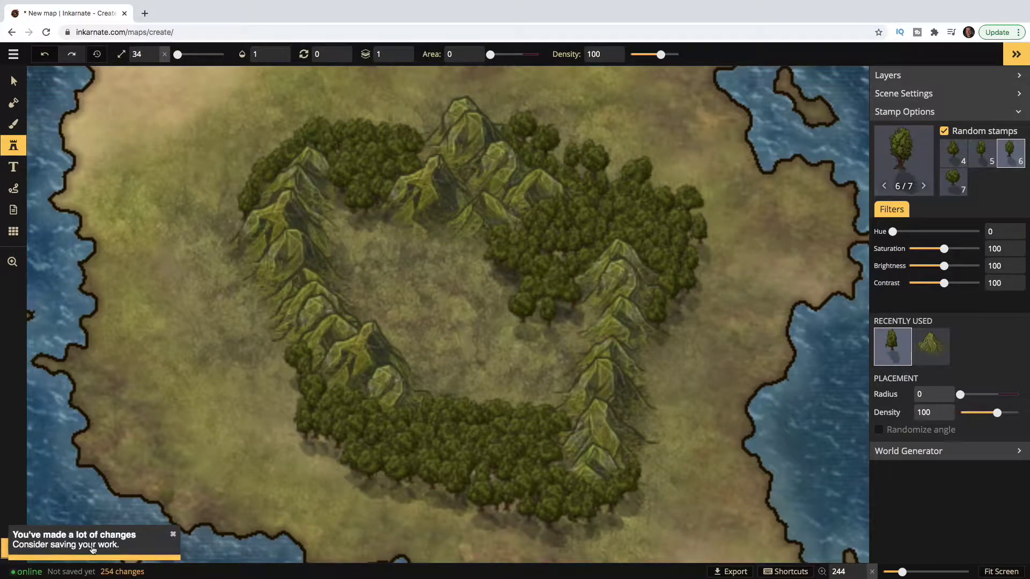
- Save the map under the name TEST
click(11, 552)
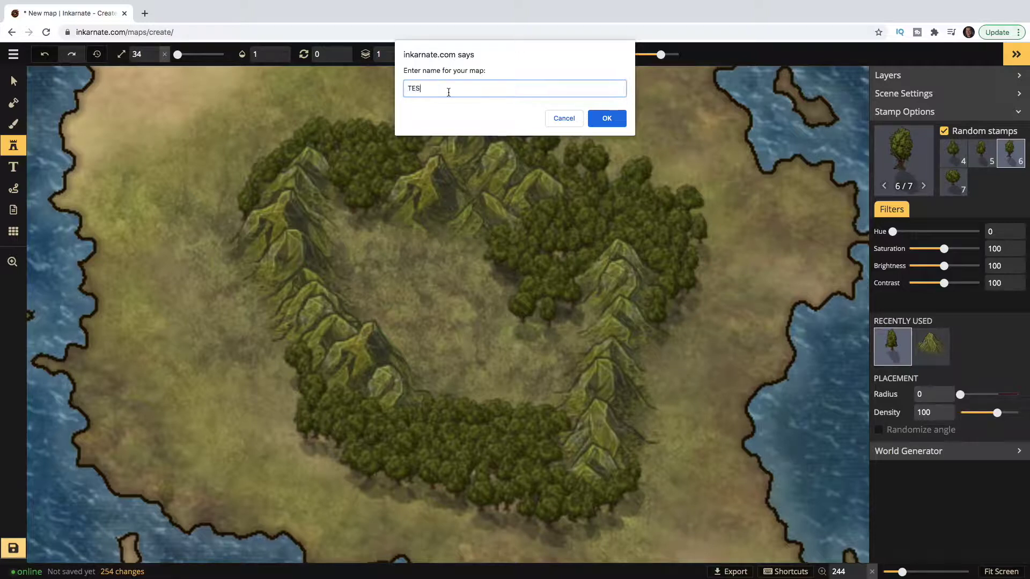
text(TEST)
click(598, 119)
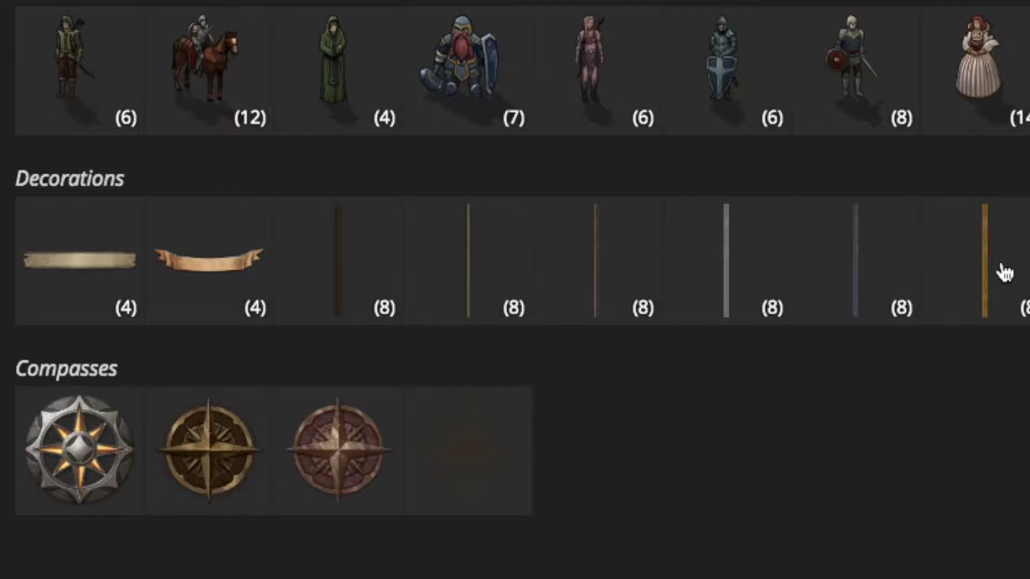
- Place a curled ribbon banner stamp at size 119 in the sea at the map's southwest corner
click(87, 265)
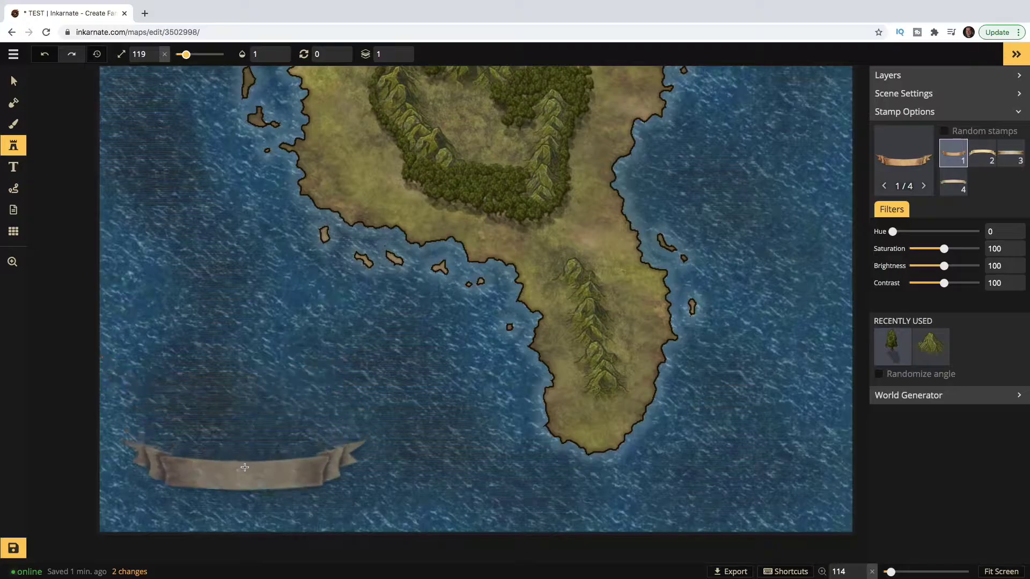
click(237, 482)
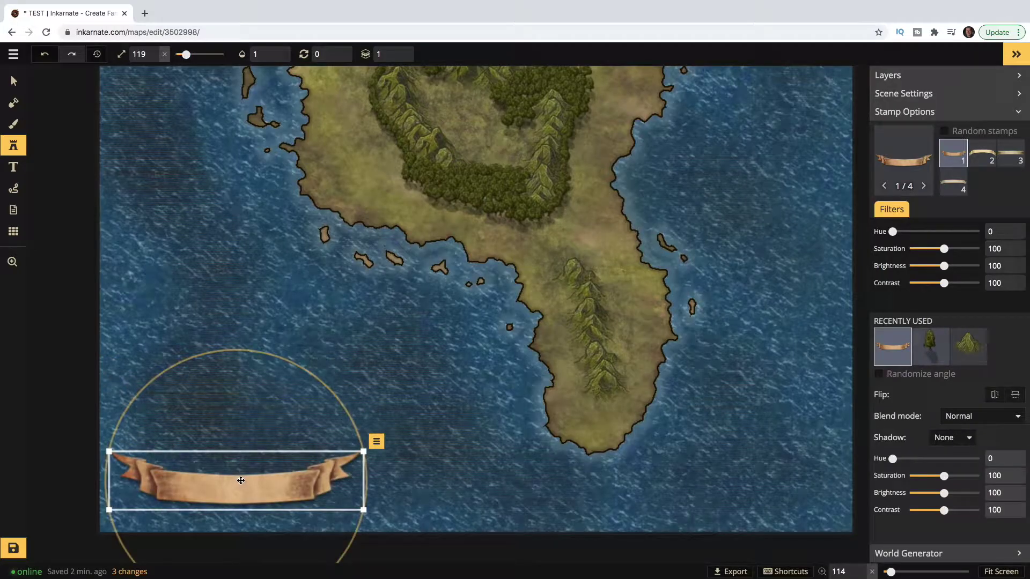
key(v)
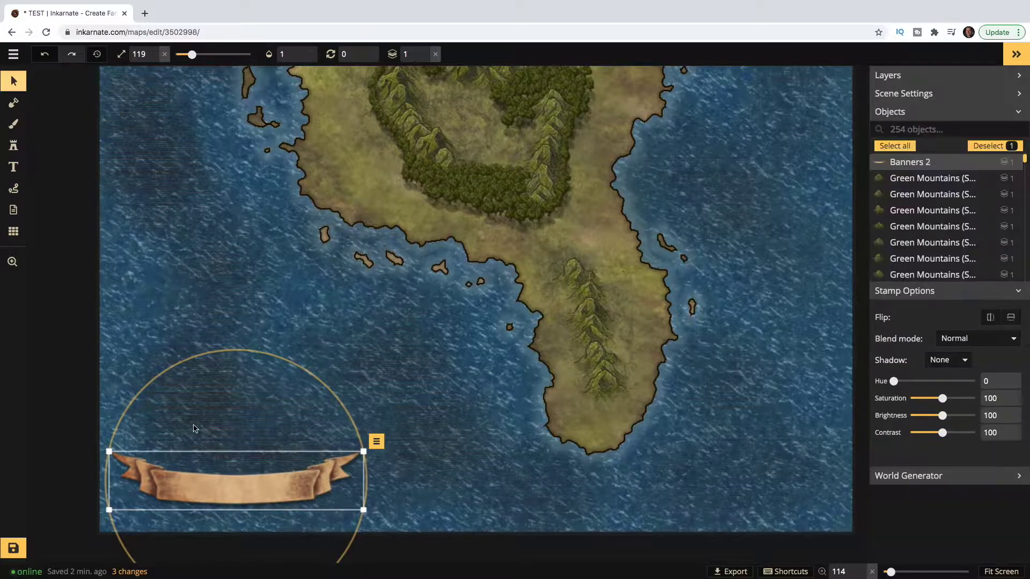
- Add the title text "Manasusa" in the Jim Nightshade font on the ribbon banner
key(t)
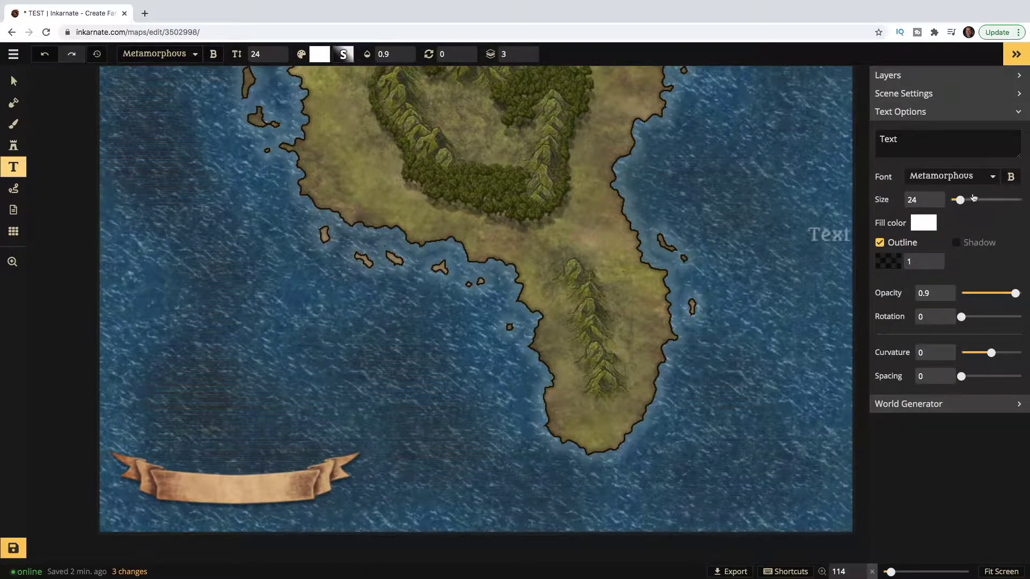
click(978, 178)
scroll(949, 223, down, 10)
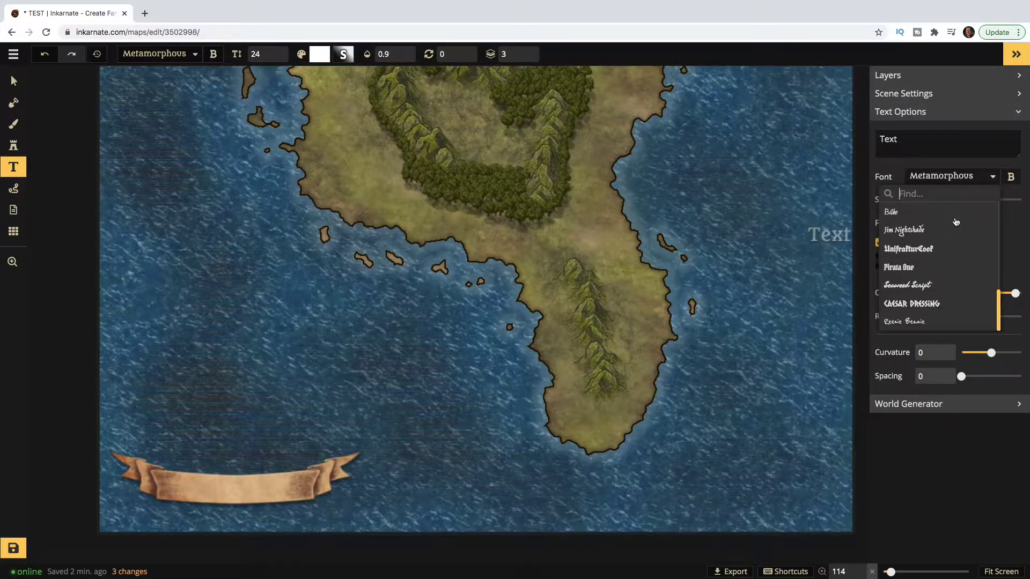
scroll(949, 253, up, 1)
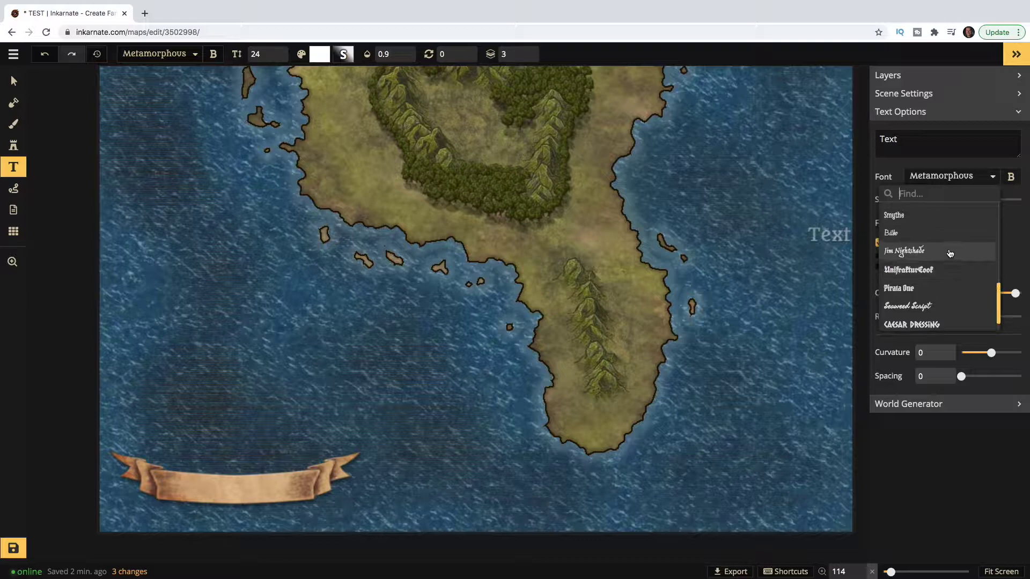
click(887, 258)
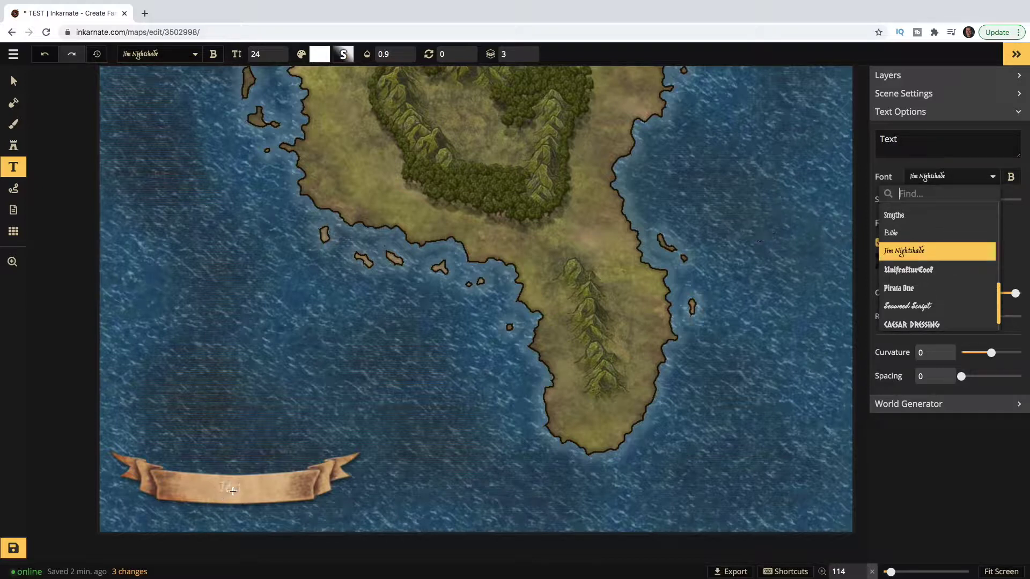
click(233, 494)
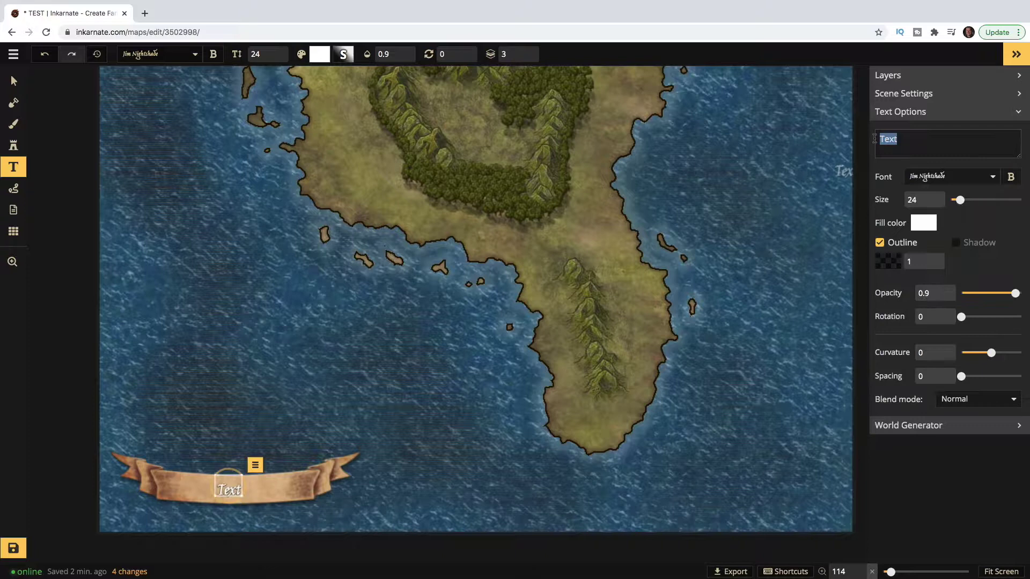
text(Manasusa)
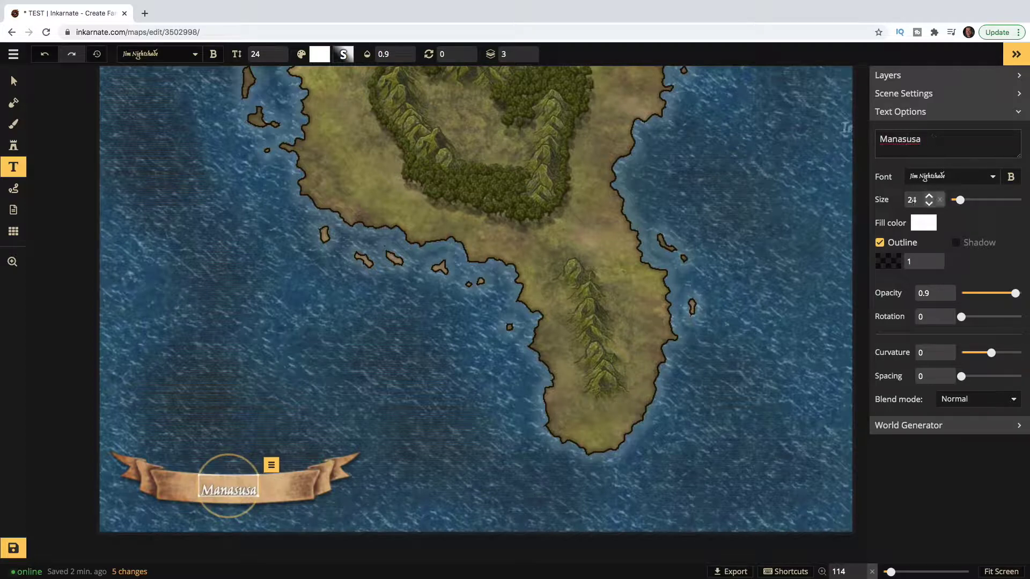
- Format the Manasusa title with the Vollkorn SC font, size 35 and curvature -5 to follow the banner
click(936, 177)
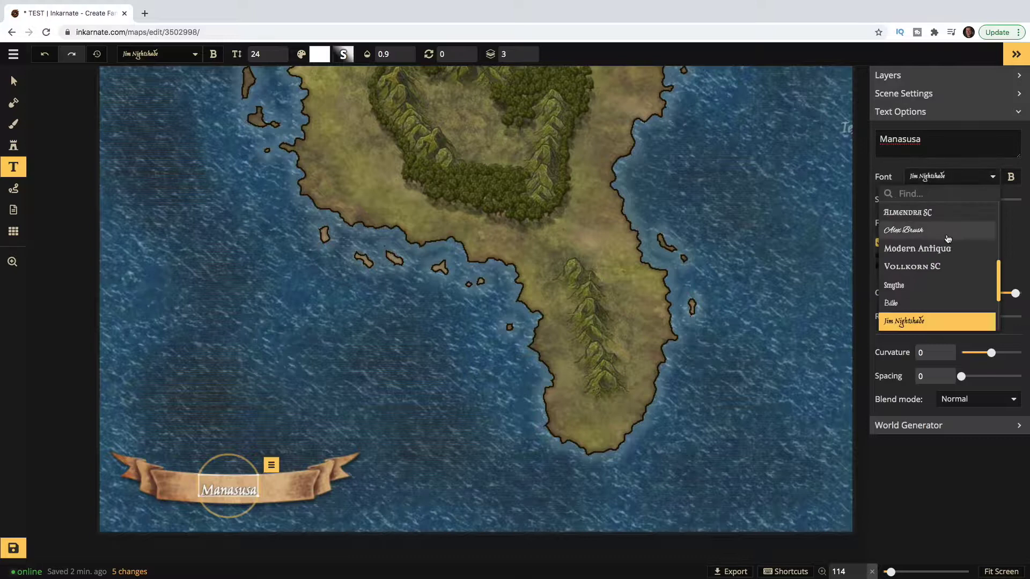
click(946, 268)
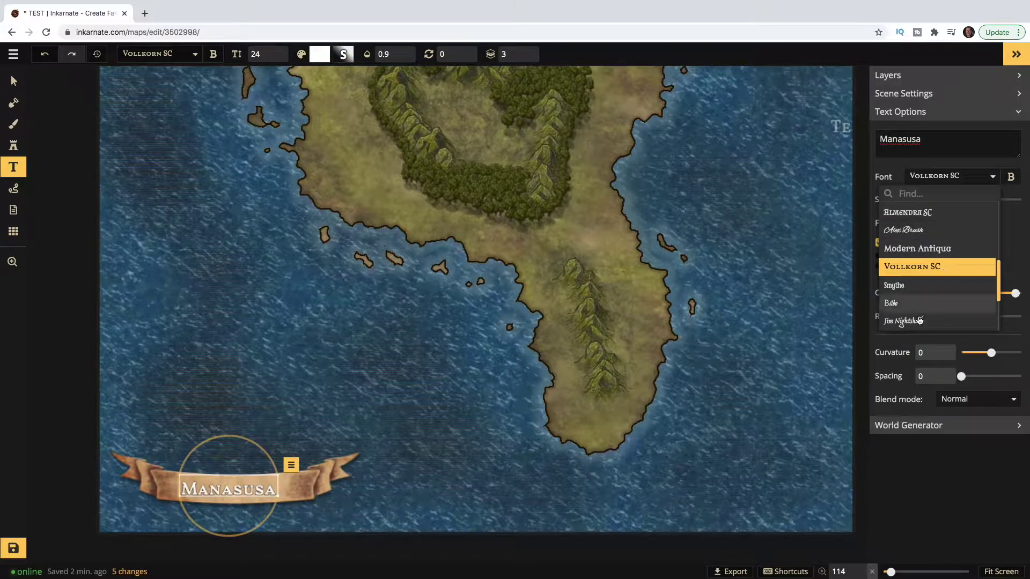
key(Escape)
drag(969, 200, 967, 200)
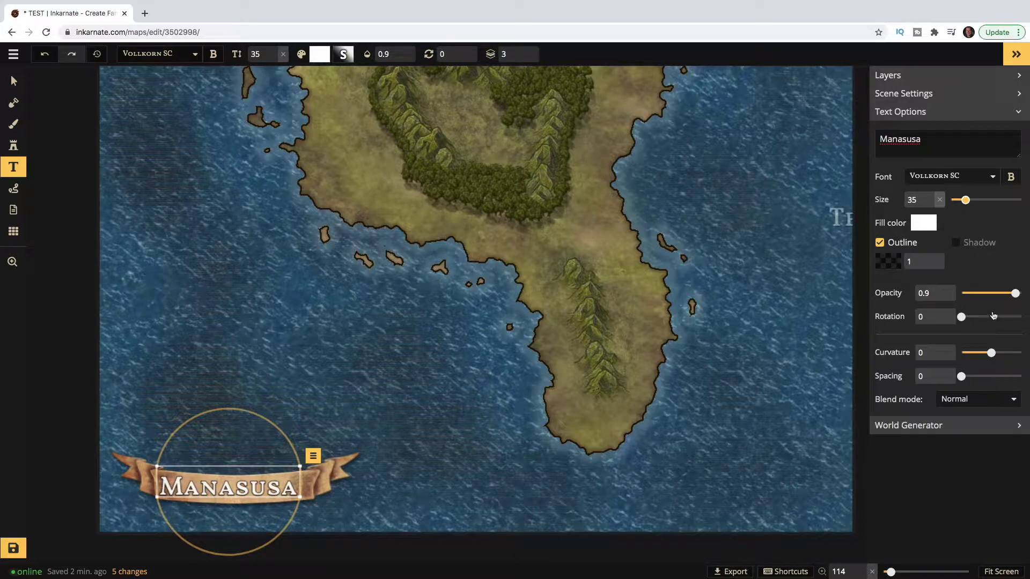
drag(990, 354, 991, 353)
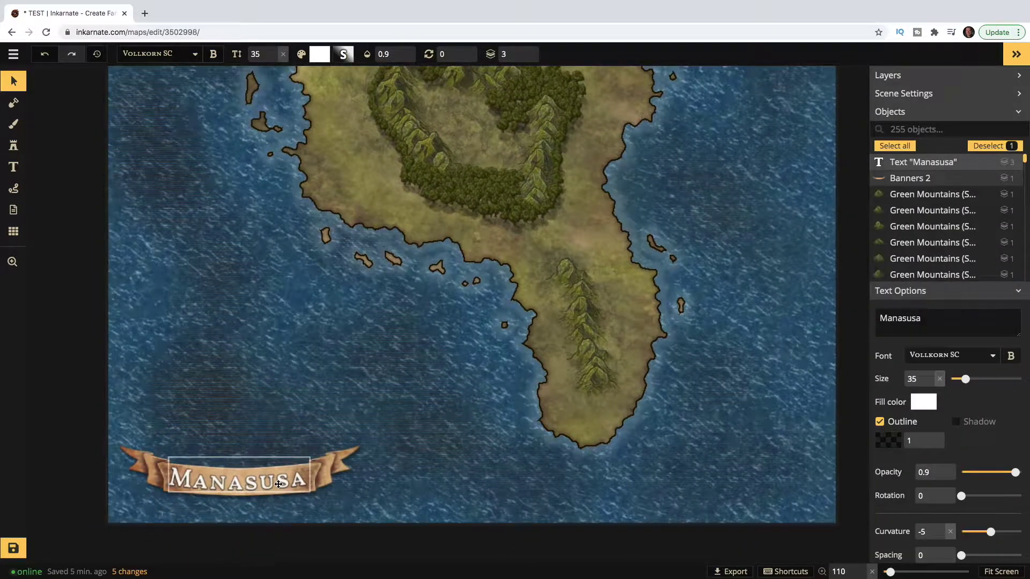
- Try black as the Manasusa title's fill color and settle on yellow (RGB 255, 211, 78)
click(279, 485)
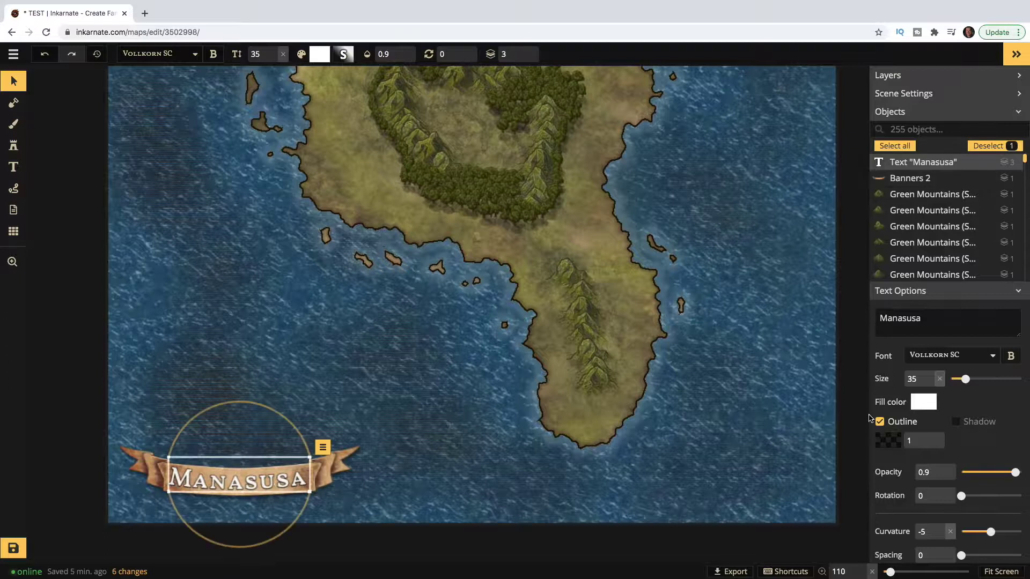
click(929, 408)
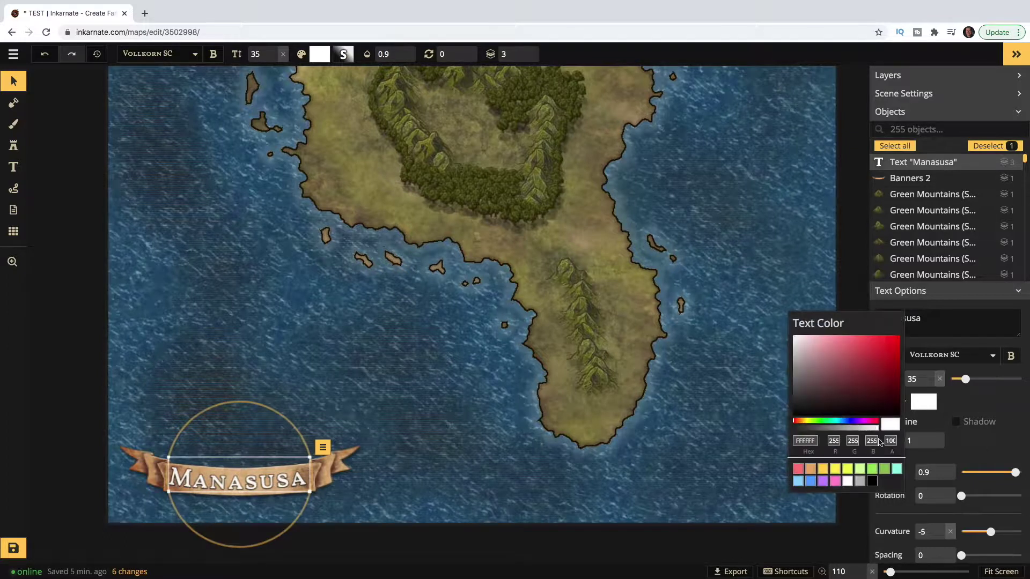
click(872, 482)
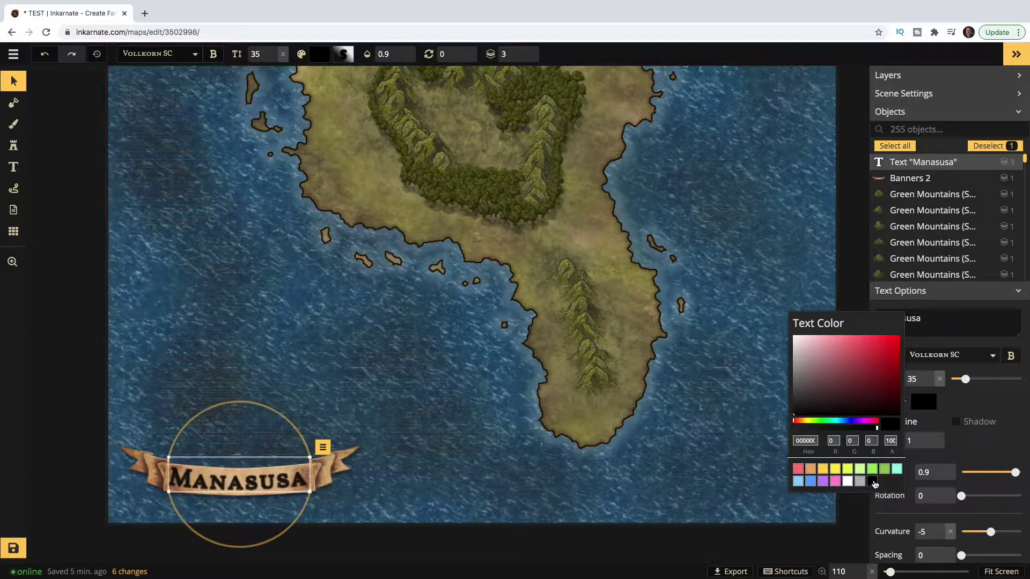
click(827, 472)
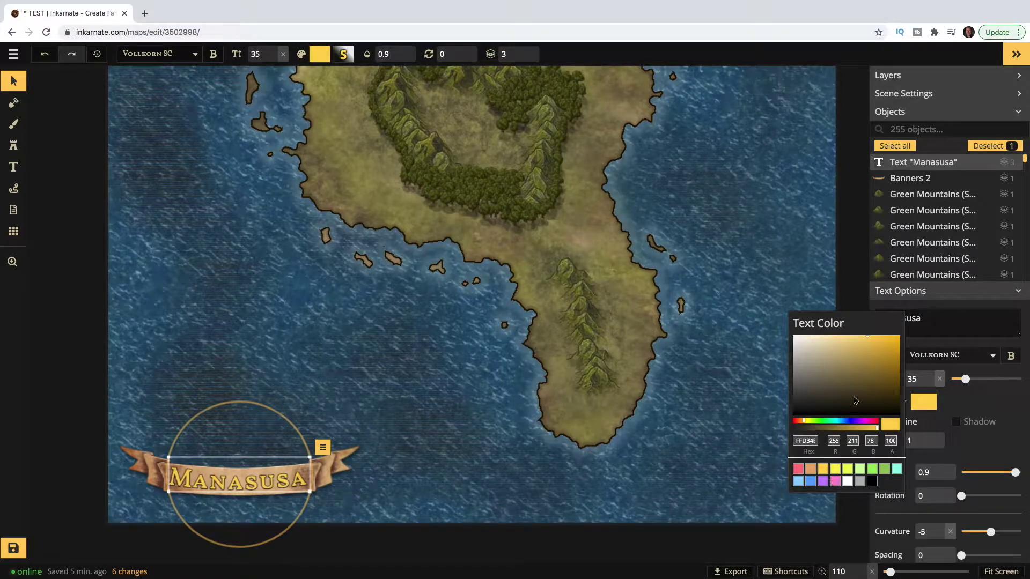
- Place the reddish-brown compass stamp at size 37 in the sea at the map's southeast corner
key(s)
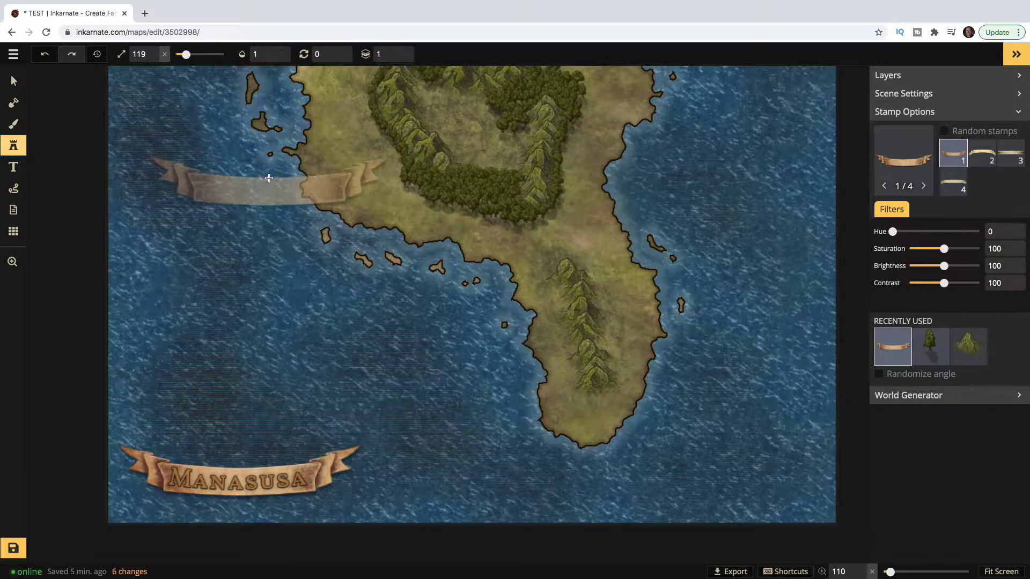
click(901, 166)
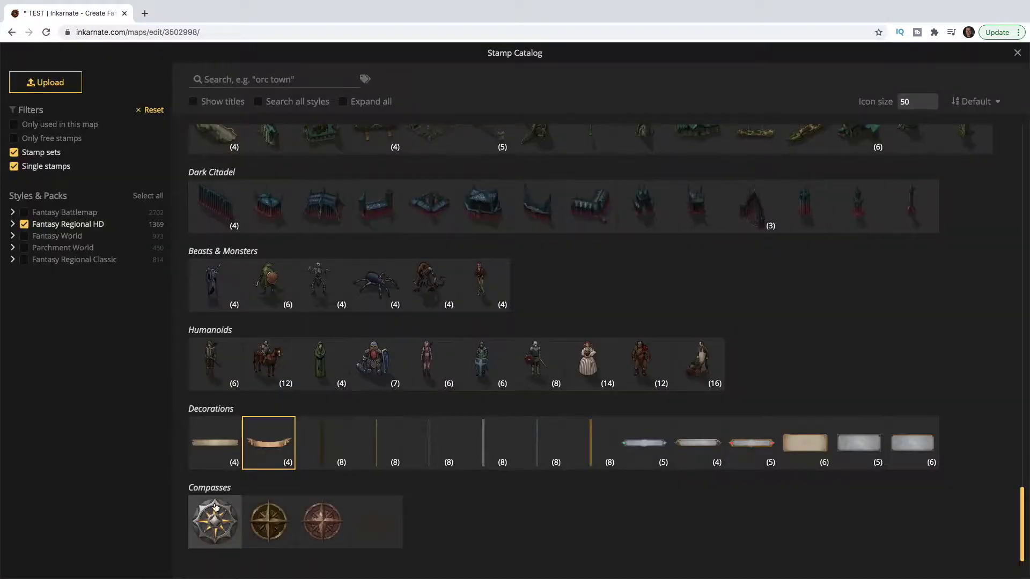
click(322, 523)
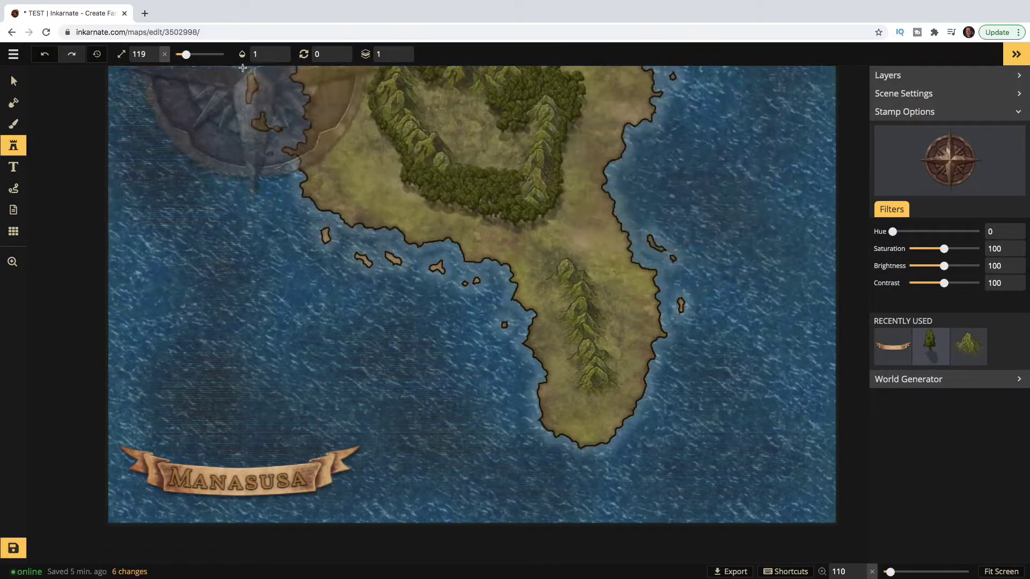
drag(186, 55, 179, 64)
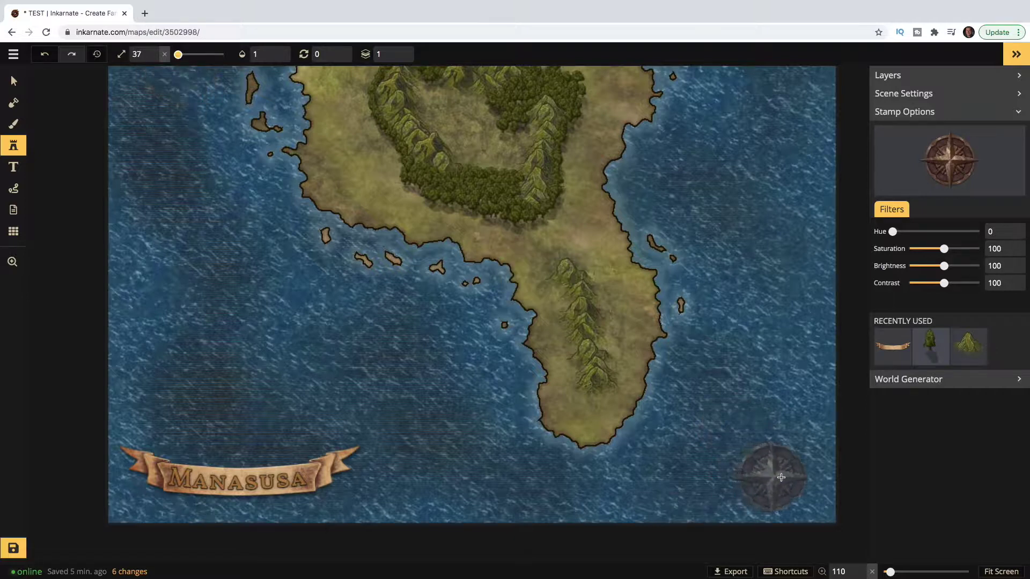
click(780, 467)
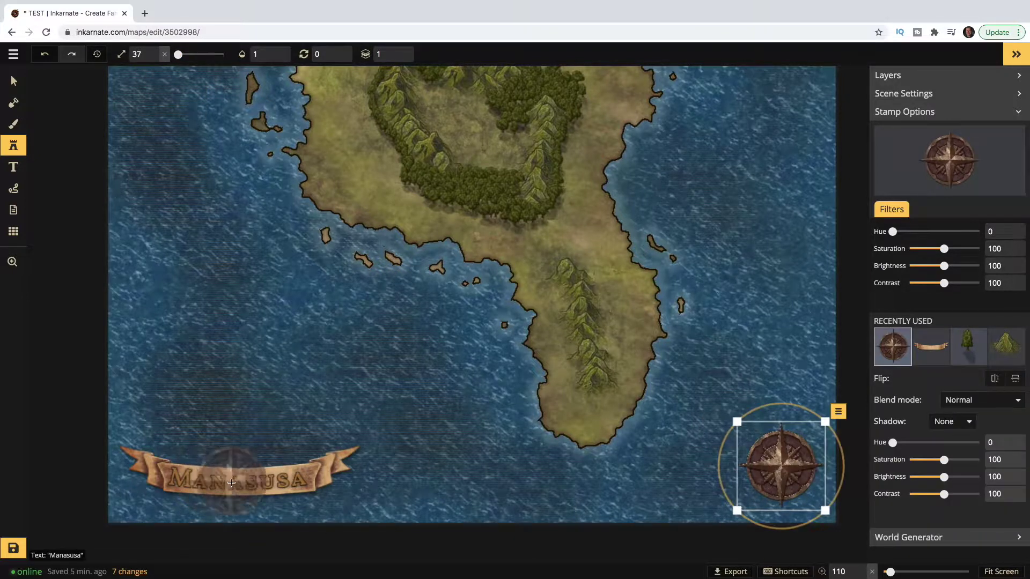
click(14, 81)
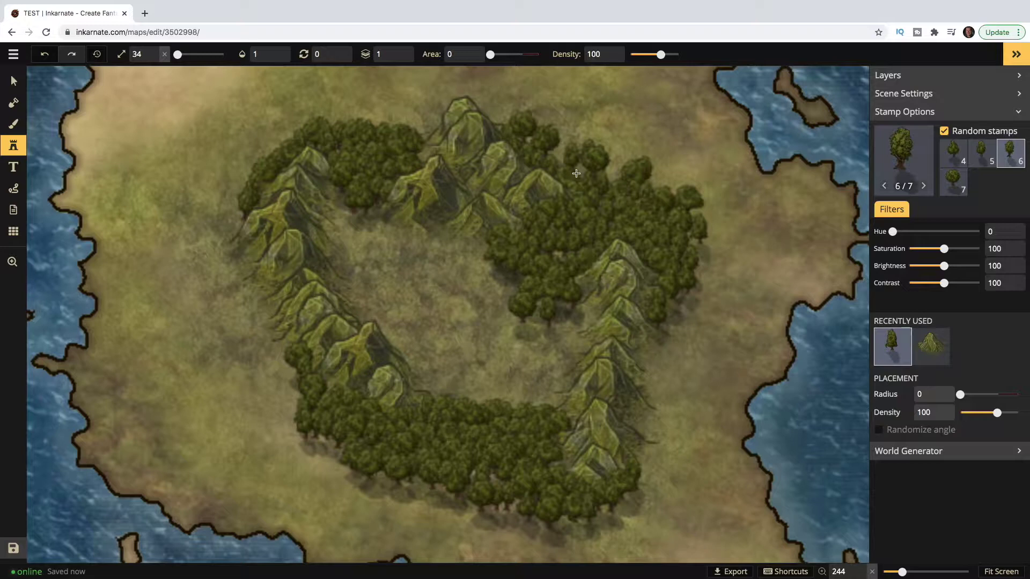
- Stamp size 34 green trees along the outer sides of the western and eastern mountain ranges
mouse_move(239, 228)
mouse_down()
mouse_move(236, 269)
mouse_move(298, 368)
mouse_up()
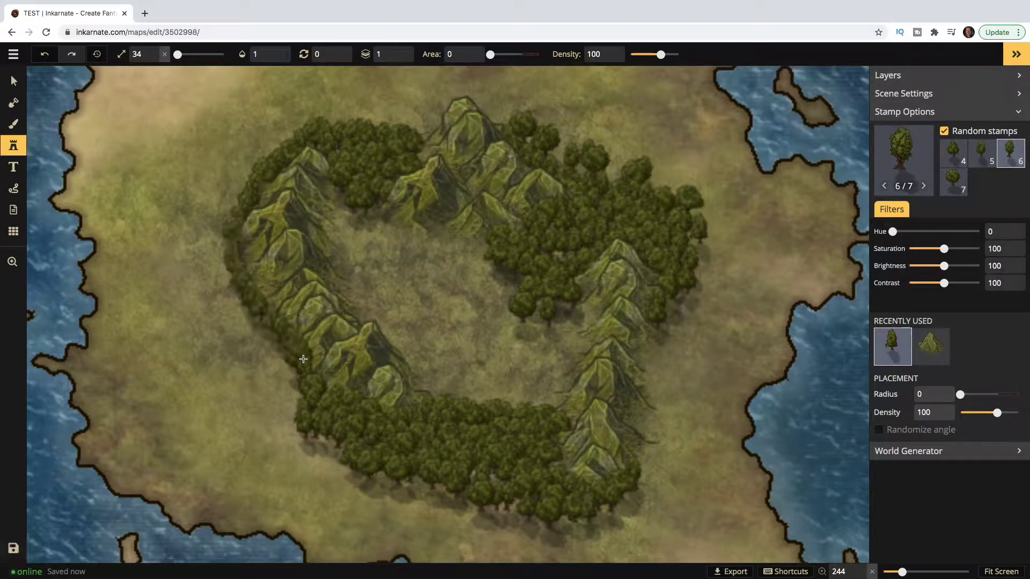
mouse_move(654, 327)
mouse_down()
mouse_move(644, 472)
mouse_move(621, 492)
mouse_up()
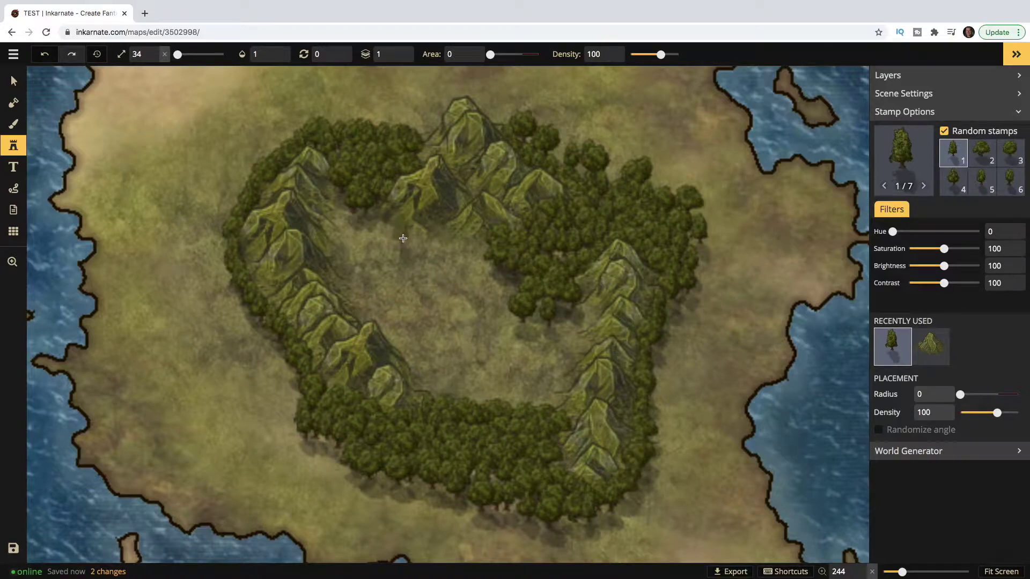
click(912, 161)
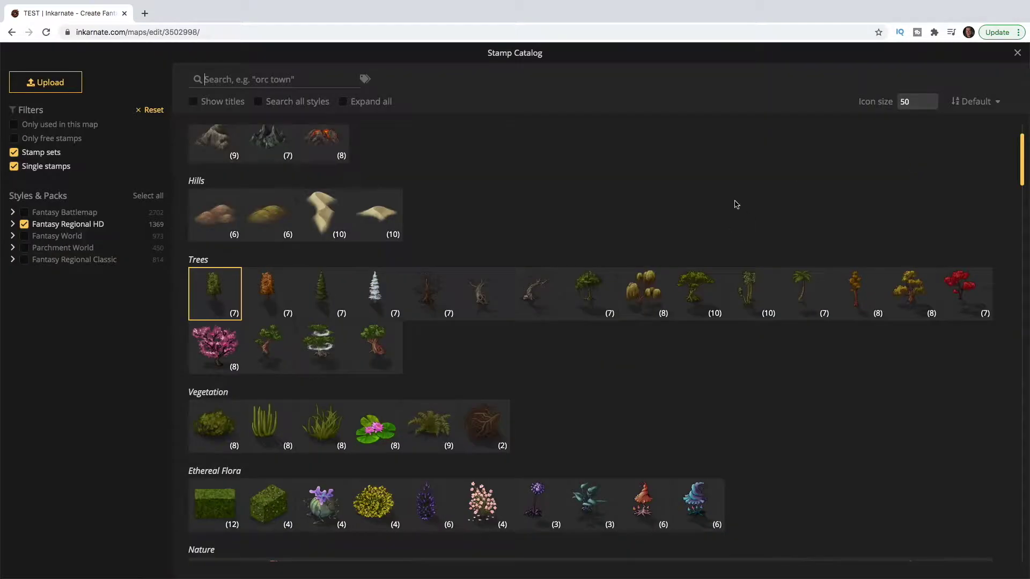
scroll(736, 204, down, 3)
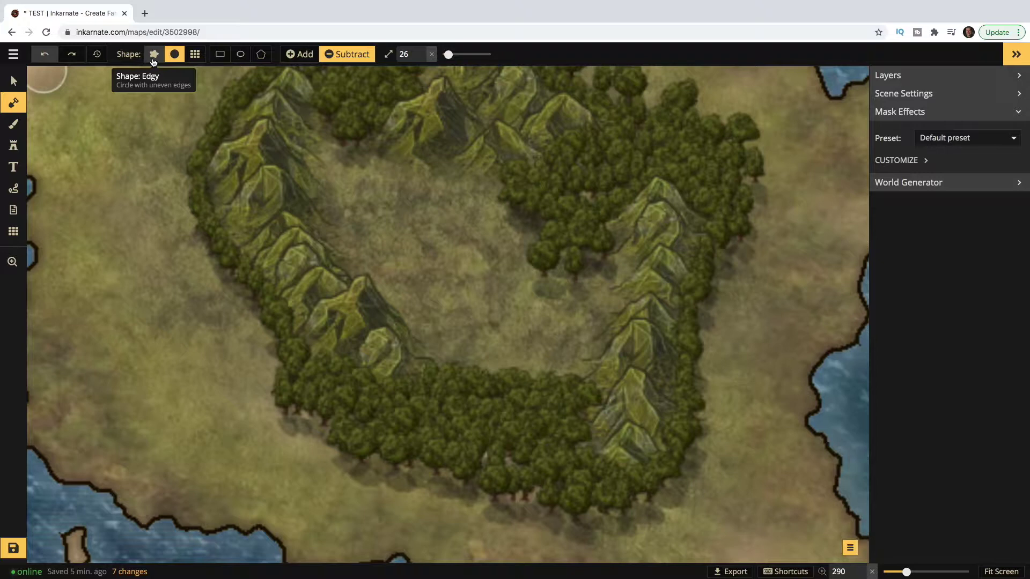
- Paint an elongated lake with the Water 2 texture at brush size 16 in the clearing between the mountain ranges
click(13, 124)
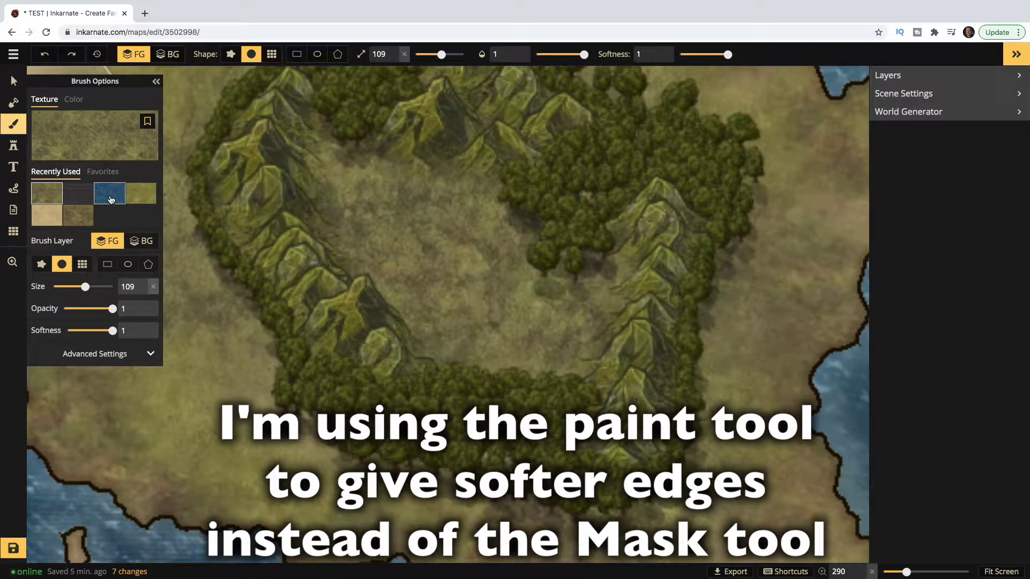
click(100, 144)
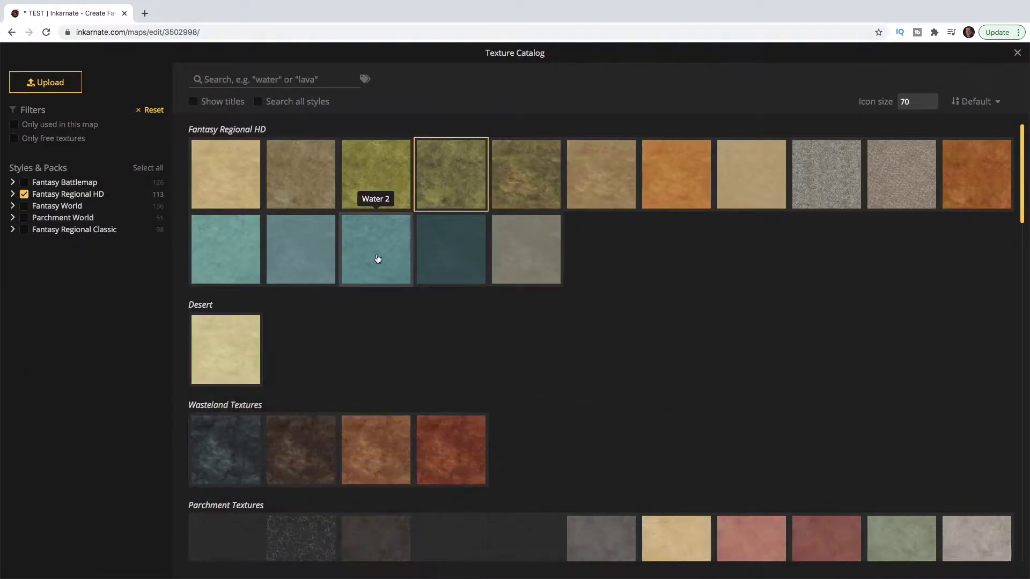
click(377, 259)
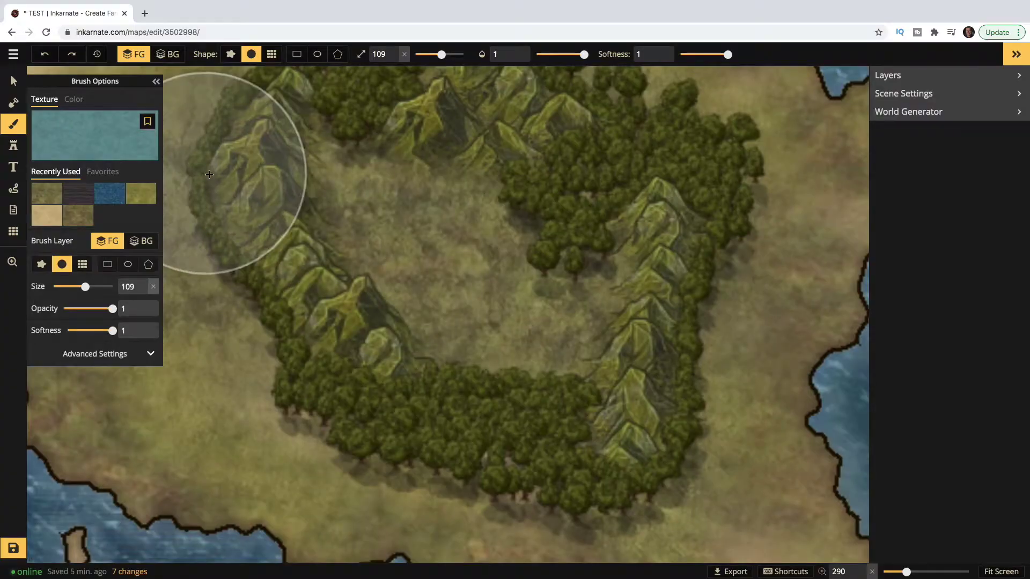
drag(436, 59, 418, 62)
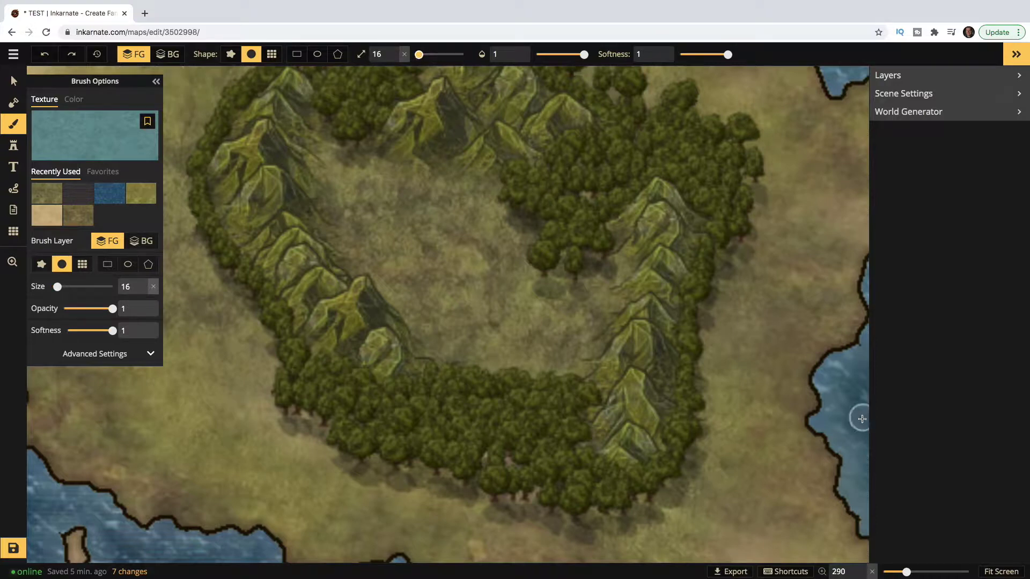
click(425, 224)
mouse_move(396, 214)
mouse_down()
mouse_move(457, 285)
mouse_move(503, 305)
mouse_move(486, 269)
mouse_move(381, 237)
mouse_move(446, 304)
mouse_move(488, 329)
mouse_move(510, 323)
mouse_move(446, 199)
mouse_move(394, 199)
mouse_move(400, 216)
mouse_move(434, 216)
mouse_move(446, 257)
mouse_move(492, 312)
mouse_up()
mouse_move(477, 308)
mouse_down()
mouse_move(420, 238)
mouse_move(420, 223)
mouse_move(455, 265)
mouse_move(464, 262)
mouse_move(489, 317)
mouse_move(479, 259)
mouse_move(457, 230)
mouse_move(405, 215)
mouse_move(412, 198)
mouse_move(378, 197)
mouse_move(379, 208)
mouse_move(407, 195)
mouse_move(381, 208)
mouse_move(423, 267)
mouse_move(421, 289)
mouse_move(499, 284)
mouse_move(463, 216)
mouse_move(444, 217)
mouse_move(433, 199)
mouse_move(403, 266)
mouse_move(417, 302)
mouse_move(442, 325)
mouse_move(486, 283)
mouse_move(368, 214)
mouse_move(411, 206)
mouse_up()
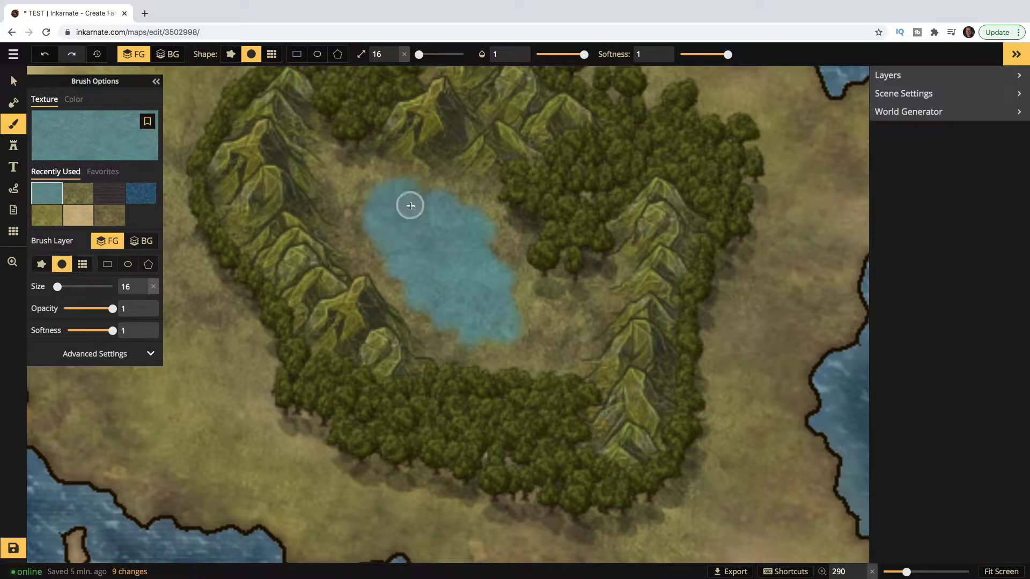
- Paint patches of the dark blue water texture inside the lake and the sand texture along its northern shore at brush size 16
click(141, 193)
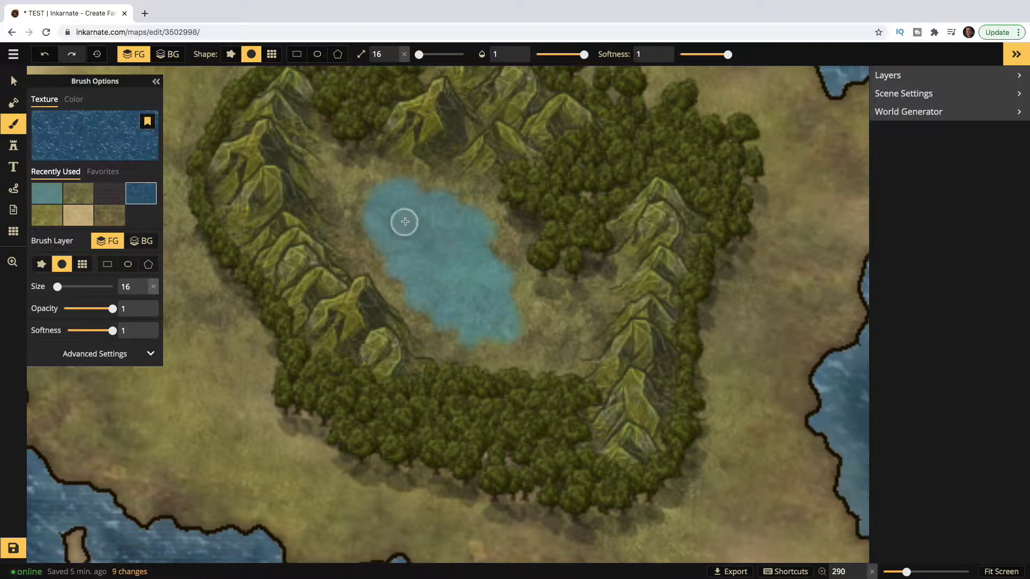
mouse_move(391, 217)
mouse_down()
mouse_move(444, 227)
mouse_move(396, 236)
mouse_move(430, 295)
mouse_move(496, 299)
mouse_move(452, 237)
mouse_move(414, 204)
mouse_move(420, 253)
mouse_move(490, 280)
mouse_up()
click(79, 215)
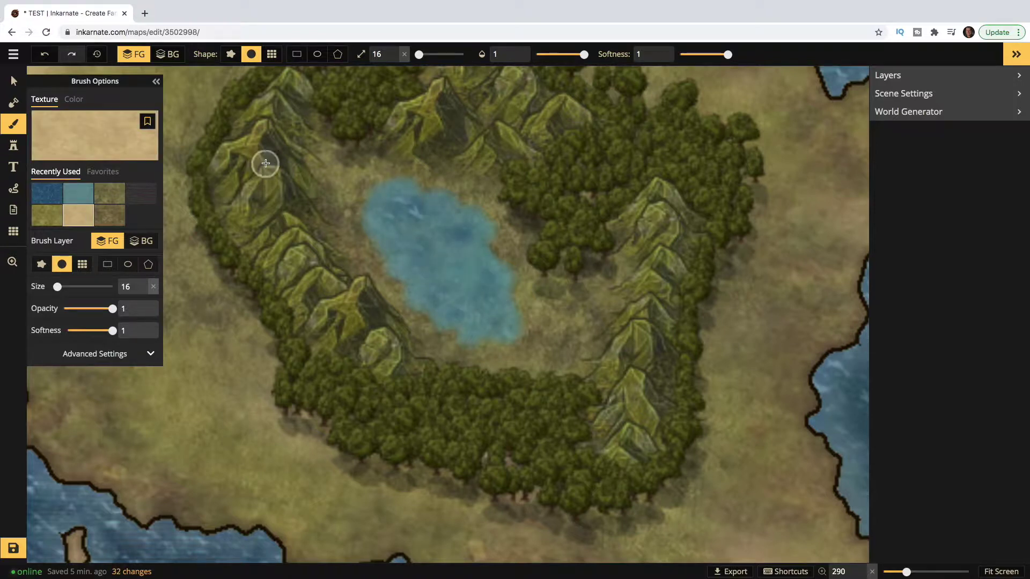
mouse_move(380, 184)
mouse_down()
mouse_move(365, 240)
mouse_move(419, 317)
mouse_move(458, 339)
mouse_move(505, 340)
mouse_move(521, 319)
mouse_move(516, 275)
mouse_move(481, 213)
mouse_move(390, 184)
mouse_move(365, 214)
mouse_move(401, 186)
mouse_move(448, 187)
mouse_move(477, 222)
mouse_up()
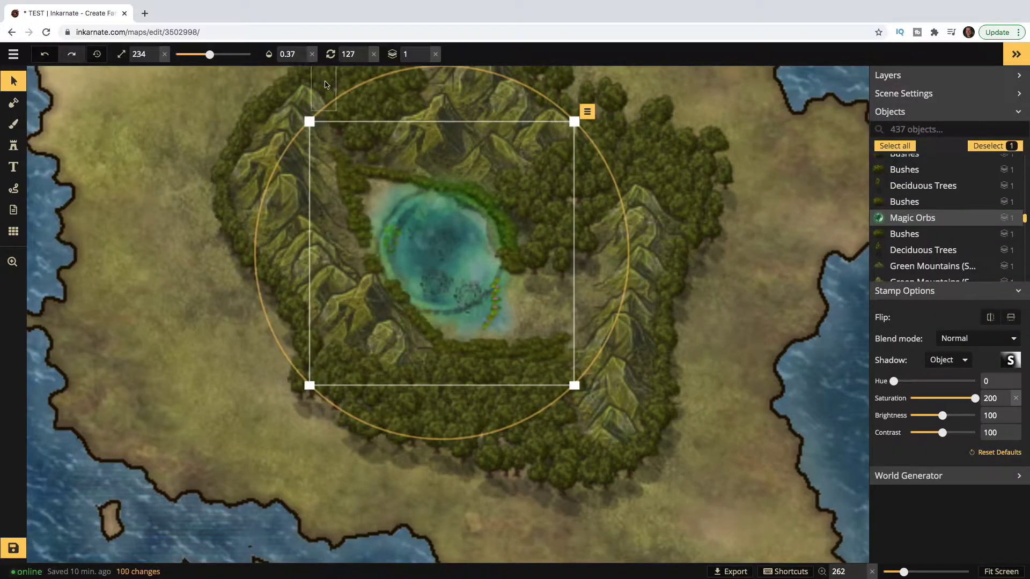
- Search the stamp catalog for village and human stamps and pick the Human Town 1 stamp
click(145, 105)
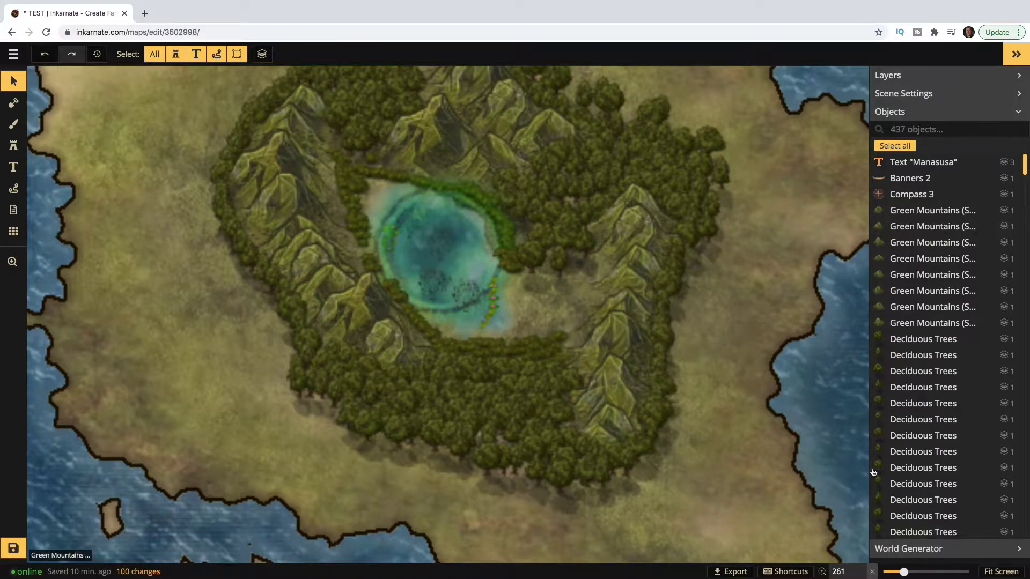
scroll(59, 184, up, 3)
drag(420, 246, 347, 262)
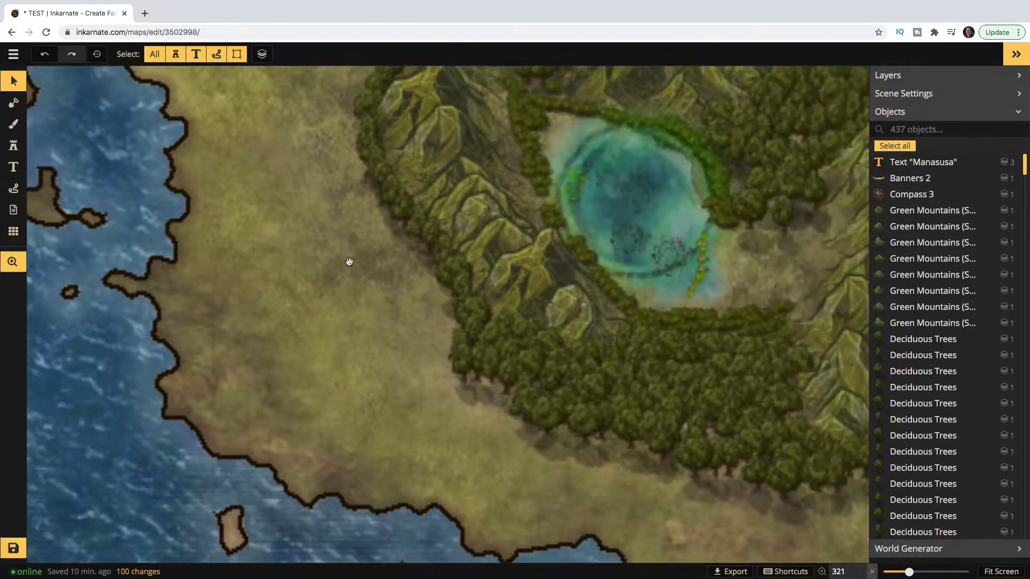
key(s)
click(895, 153)
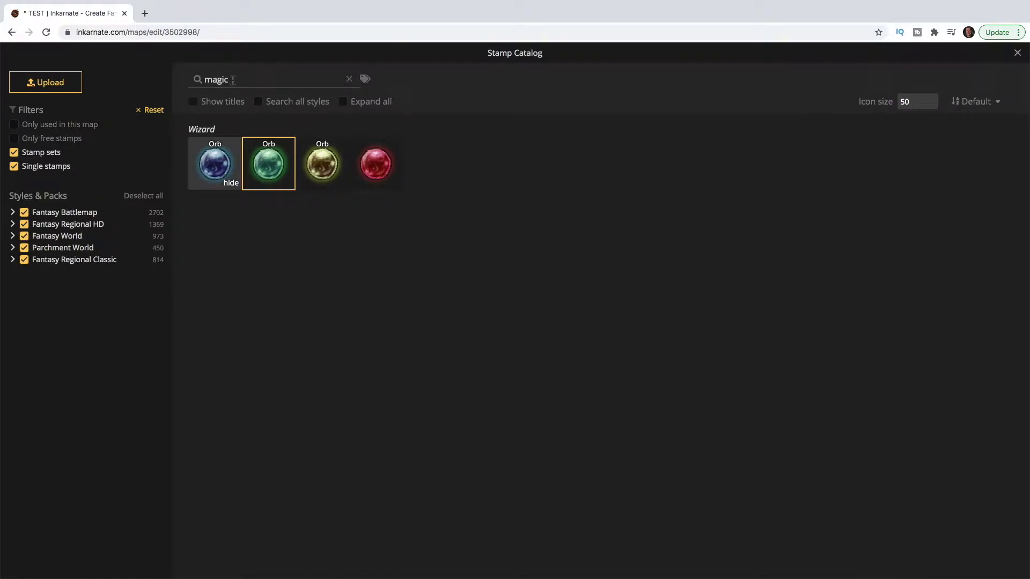
drag(233, 80, 208, 78)
text(village)
drag(204, 79, 258, 82)
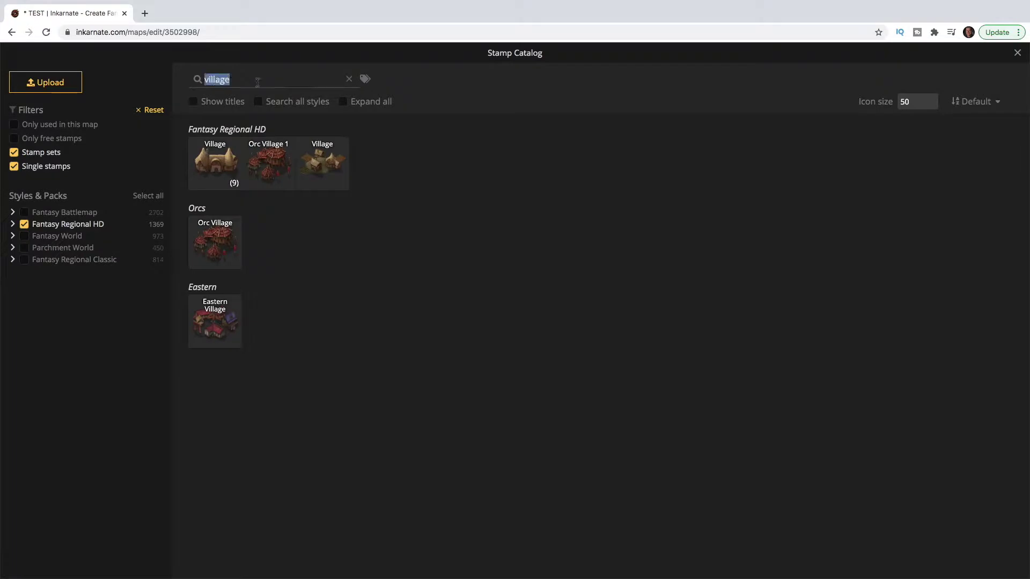
text(human)
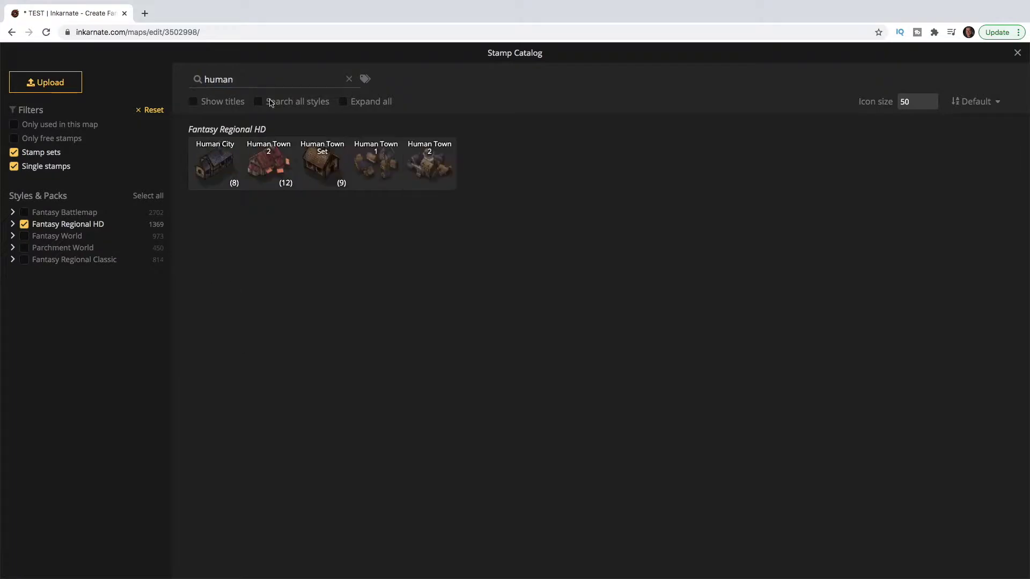
click(379, 165)
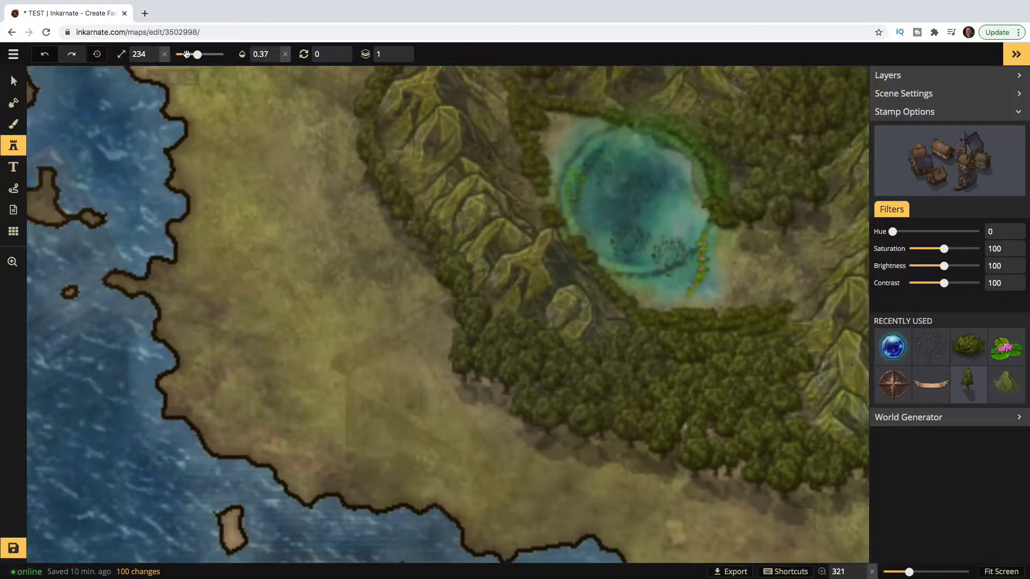
- Place three overlapping Human Town 1 stamps at size 15 and opacity 1 just west of the western mountain range
drag(189, 55, 175, 54)
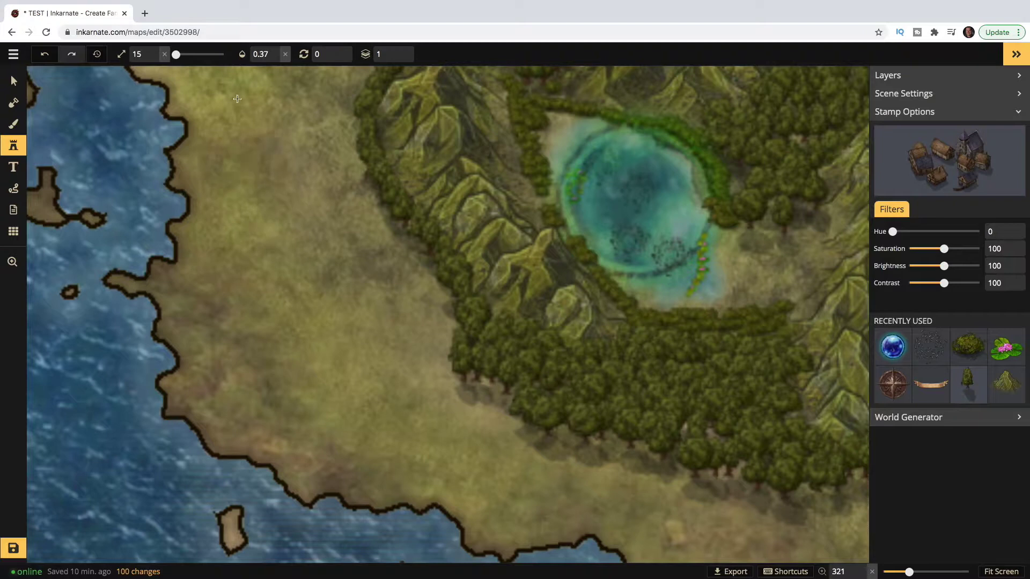
scroll(242, 162, down, 3)
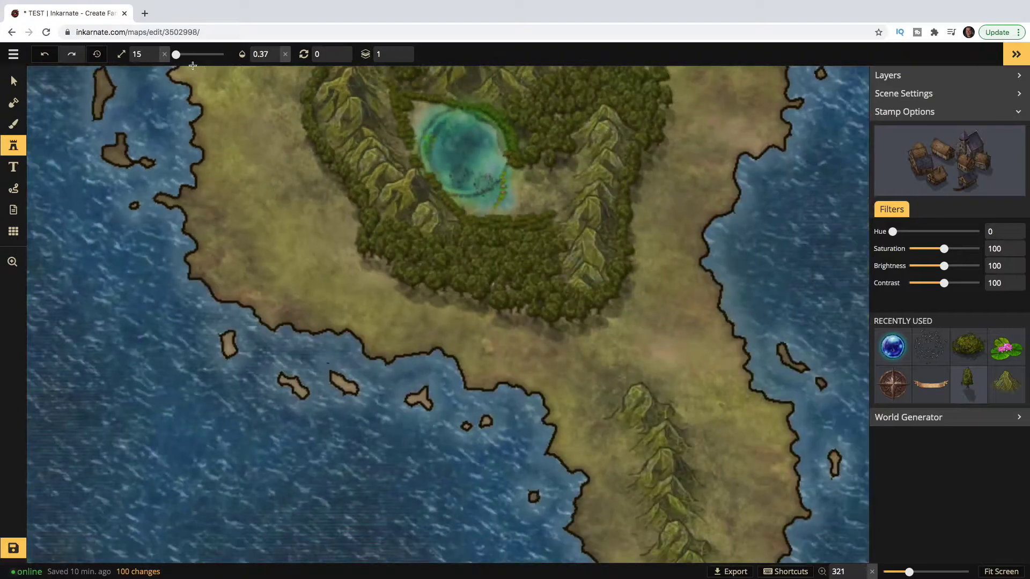
click(310, 175)
click(274, 51)
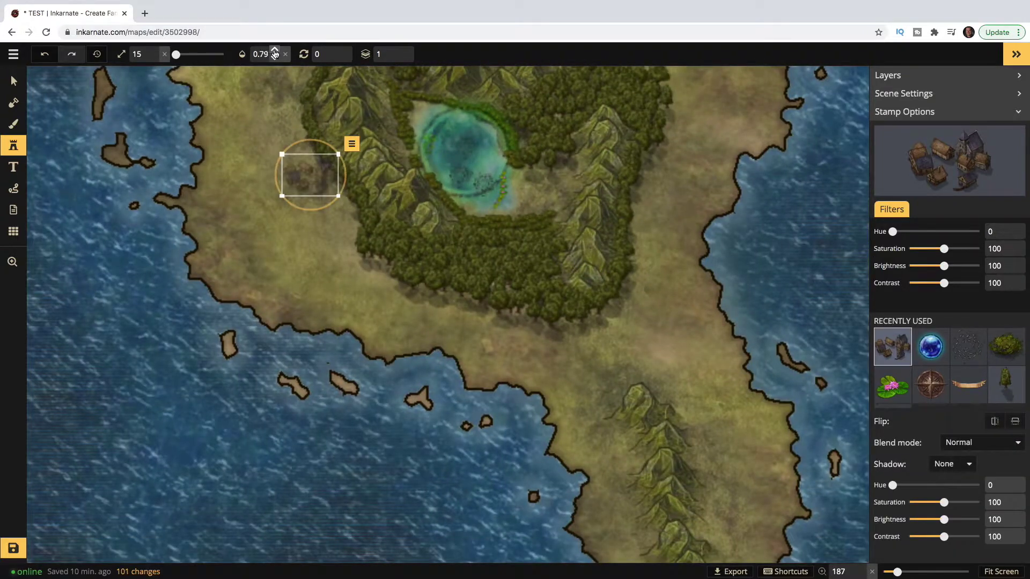
click(330, 215)
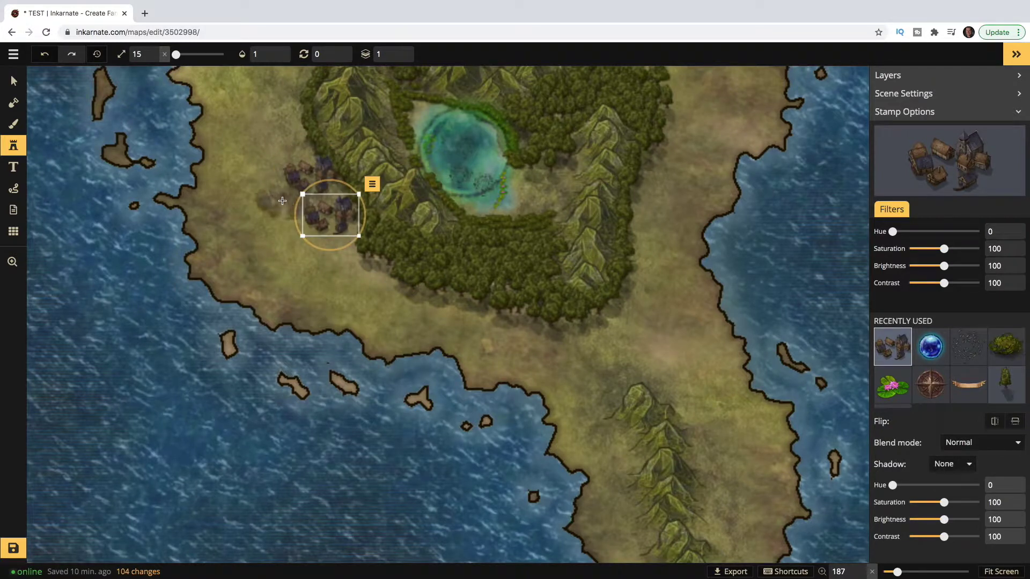
click(282, 201)
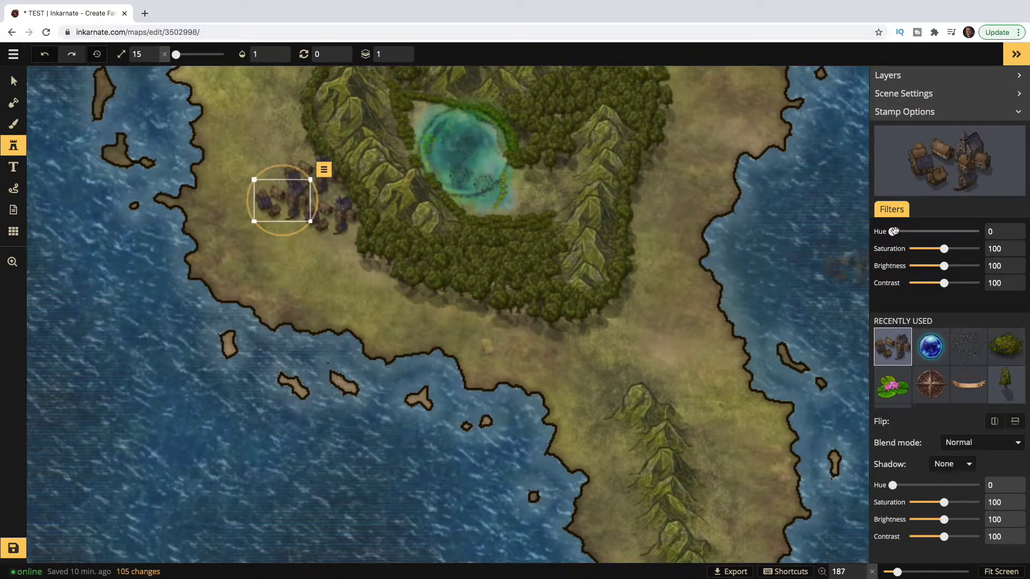
- Set the hue of the westernmost town stamp to 360 and of the southernmost town stamp to 31
click(898, 231)
drag(928, 231, 895, 232)
click(14, 80)
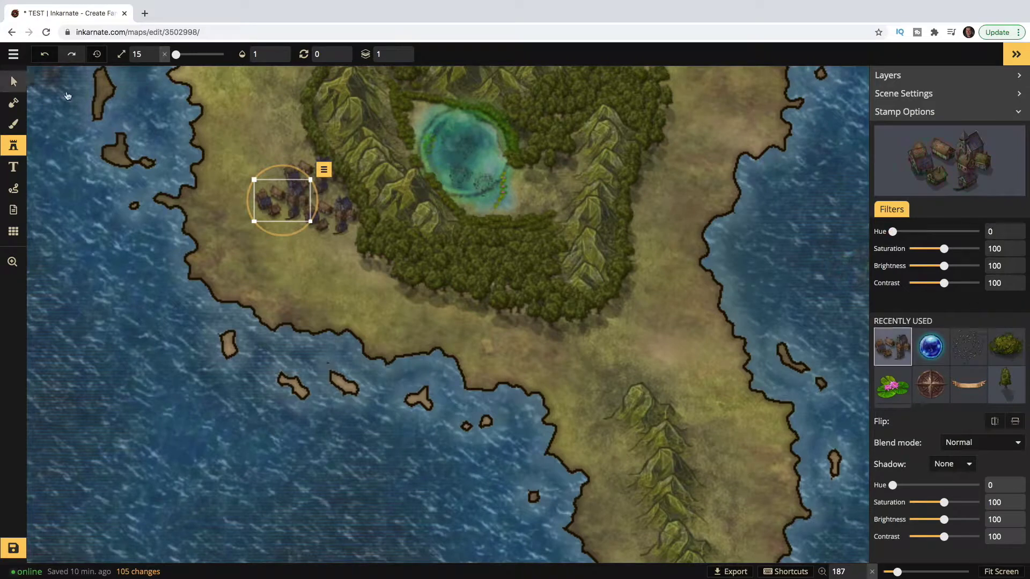
drag(894, 381, 975, 383)
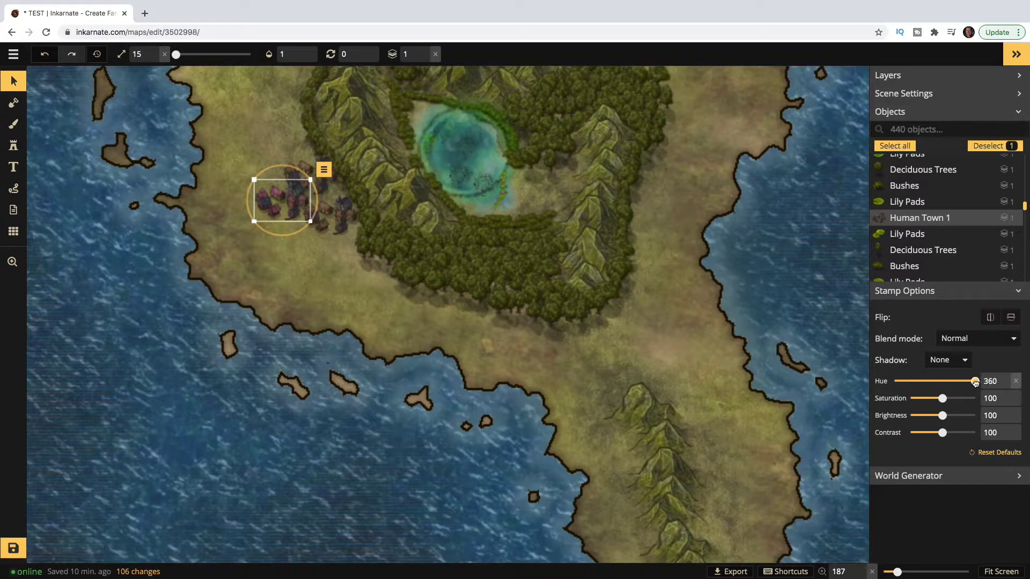
click(329, 214)
click(899, 381)
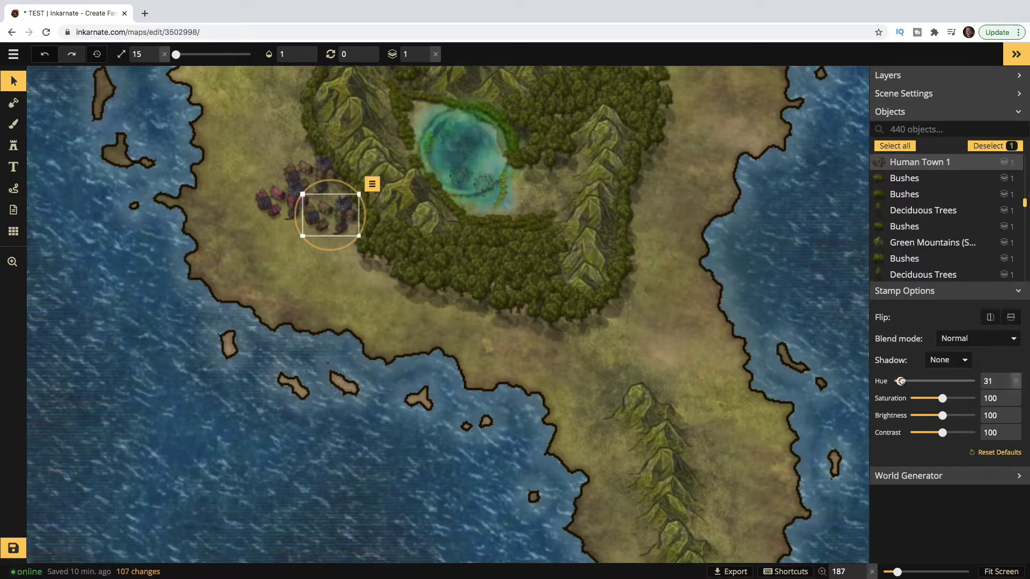
- Paint the dark brown ground texture beneath the town on the foreground layer at brush size 16
click(14, 125)
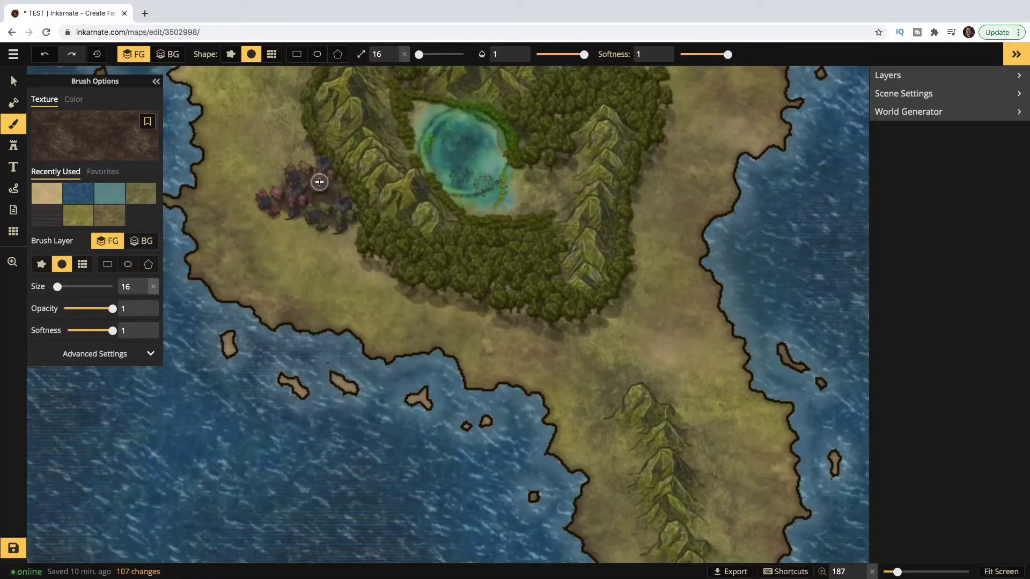
scroll(391, 336, left, 5)
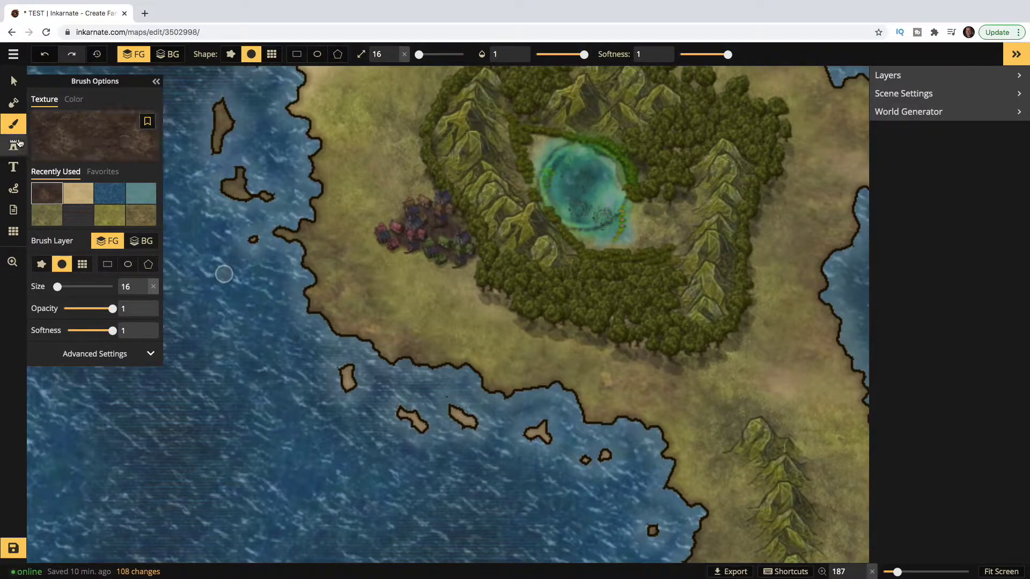
- Add the text label Kar at size 26 on the land just south of the town
click(13, 174)
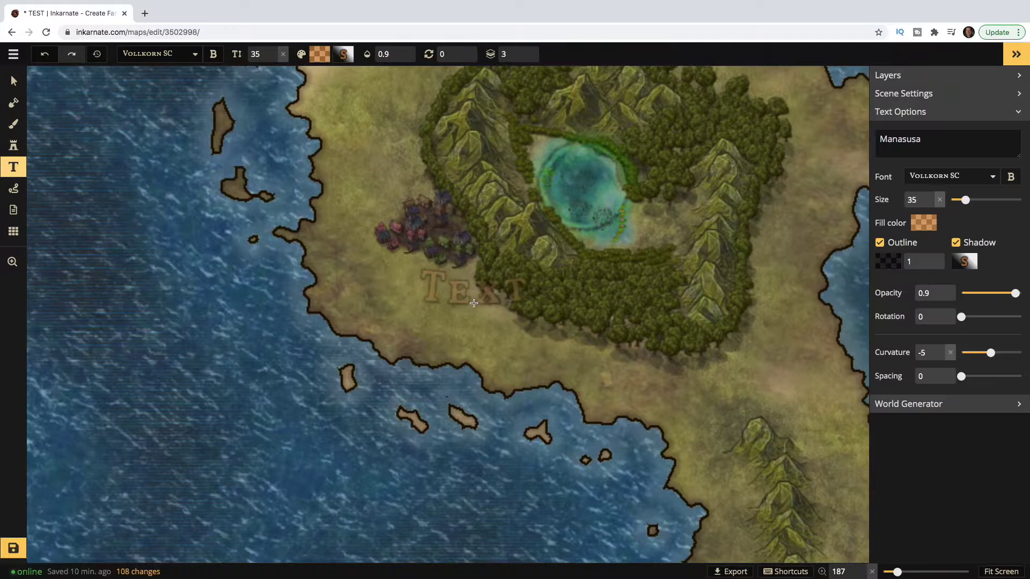
click(418, 299)
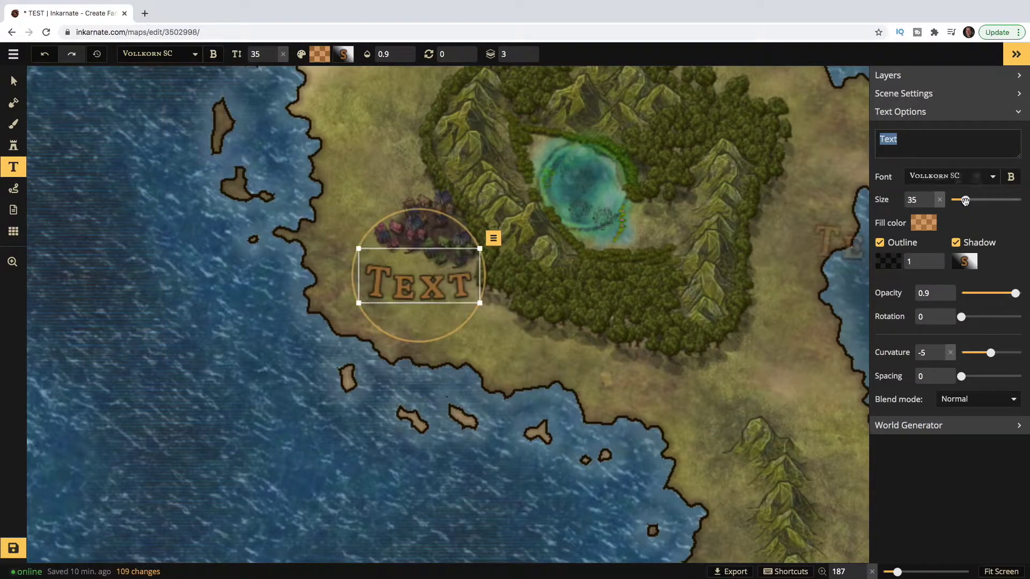
drag(965, 201, 961, 201)
click(936, 156)
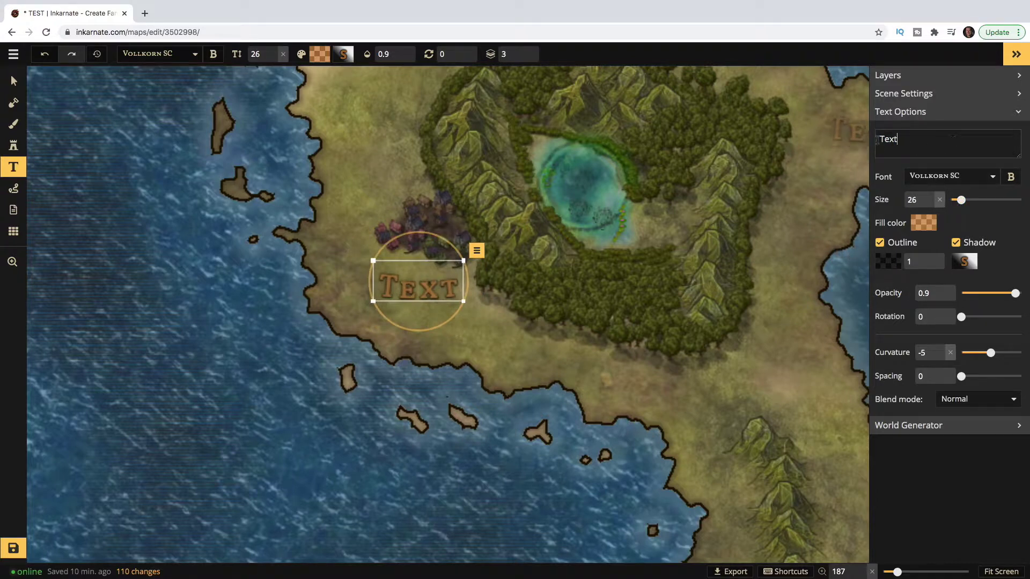
text(Kar)
key(Escape)
- Move the Kar label close beneath the town and tilt it clockwise with rotation 12 and curvature -10
drag(413, 285, 395, 273)
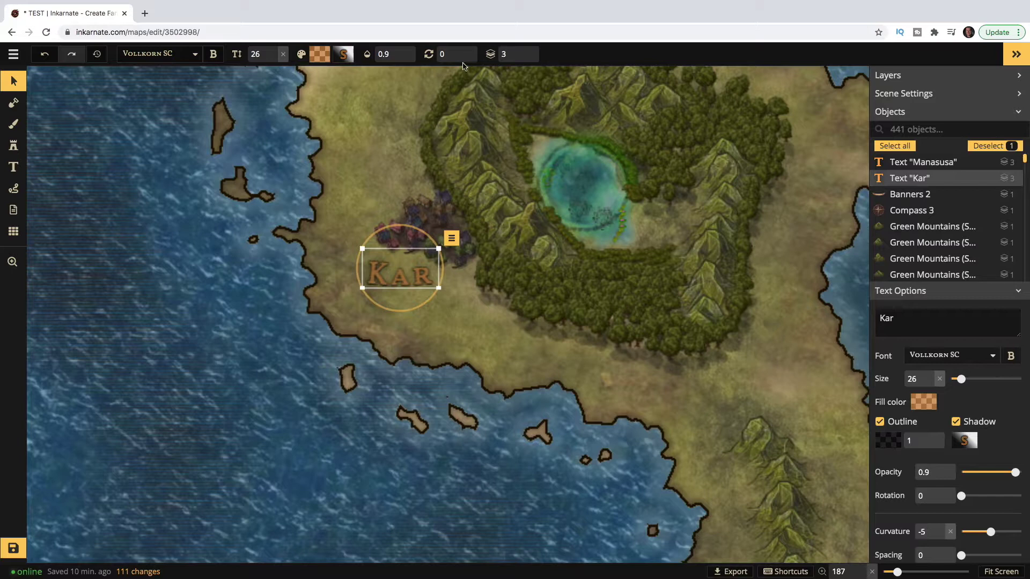
scroll(462, 60, up, 5)
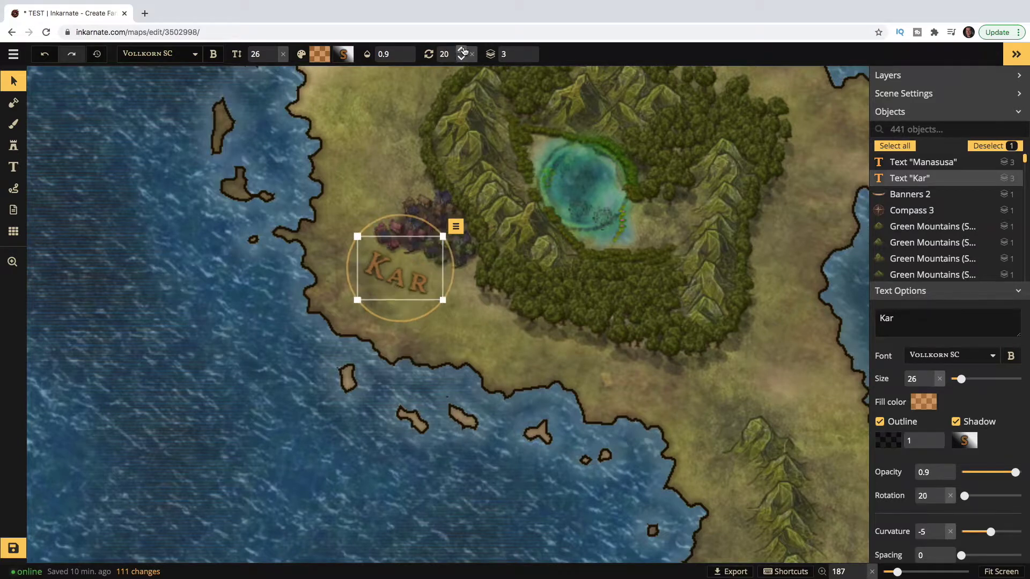
drag(411, 287, 430, 286)
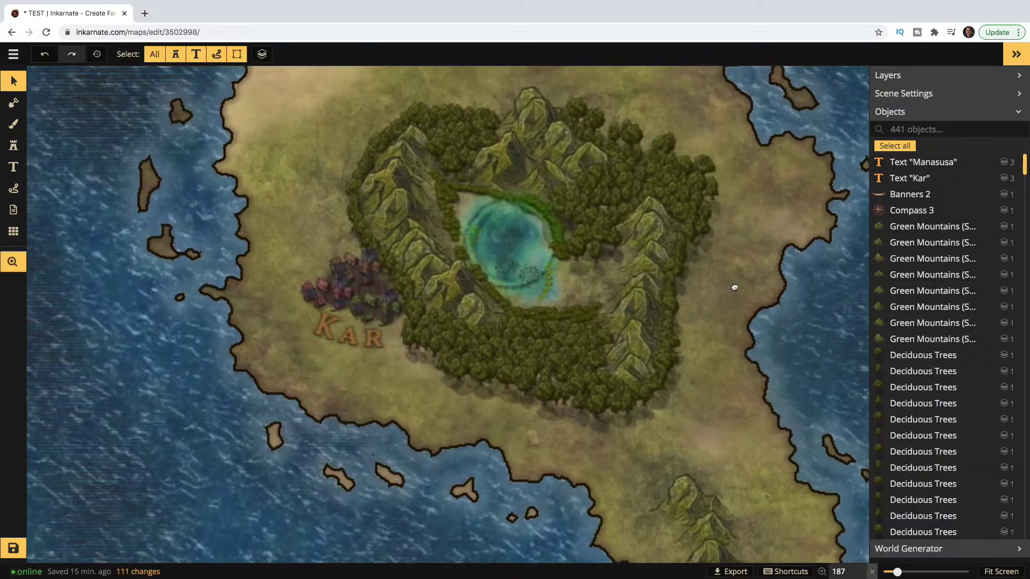
- Add the text label Utopia beside the lake and rotate it to 330
key(t)
click(555, 283)
text(Utopia)
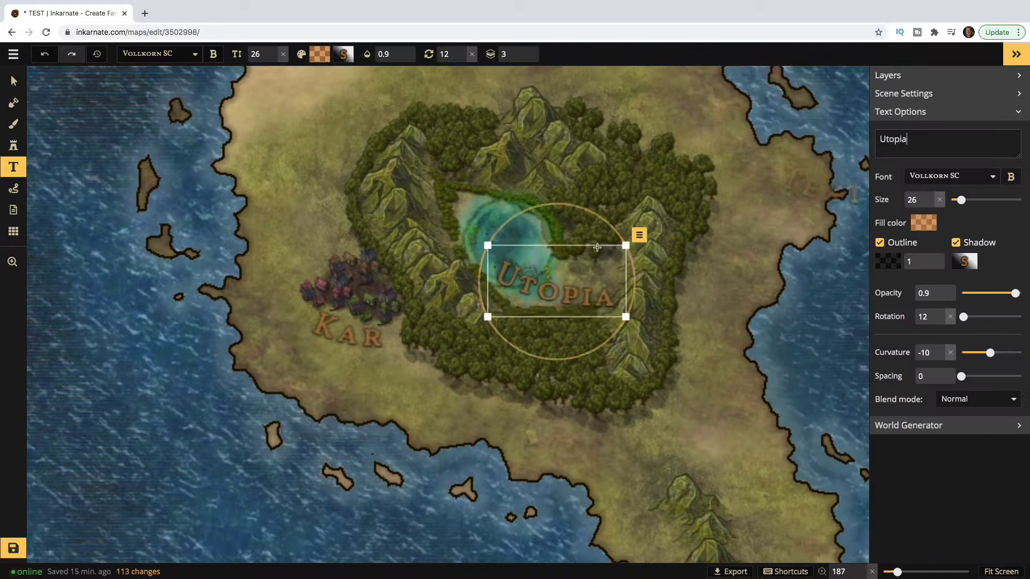
scroll(251, 280, down, 2)
scroll(429, 54, down, 8)
click(13, 81)
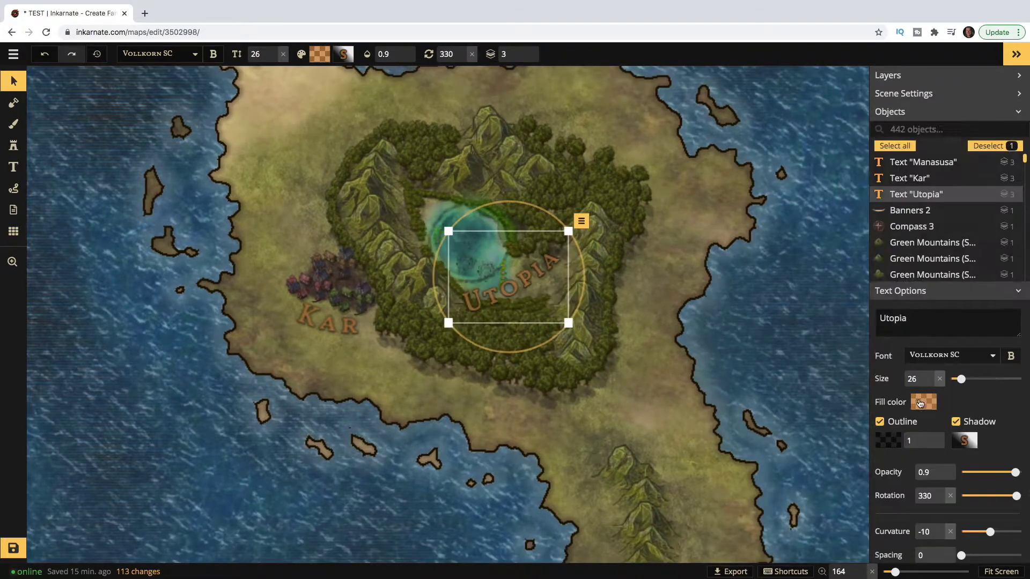
- Give the Utopia label a white fill, opacity 0.55 and size 23, and position it along the lake's southeast shore
click(923, 402)
click(793, 329)
drag(1016, 472, 993, 472)
scroll(503, 275, down, 3)
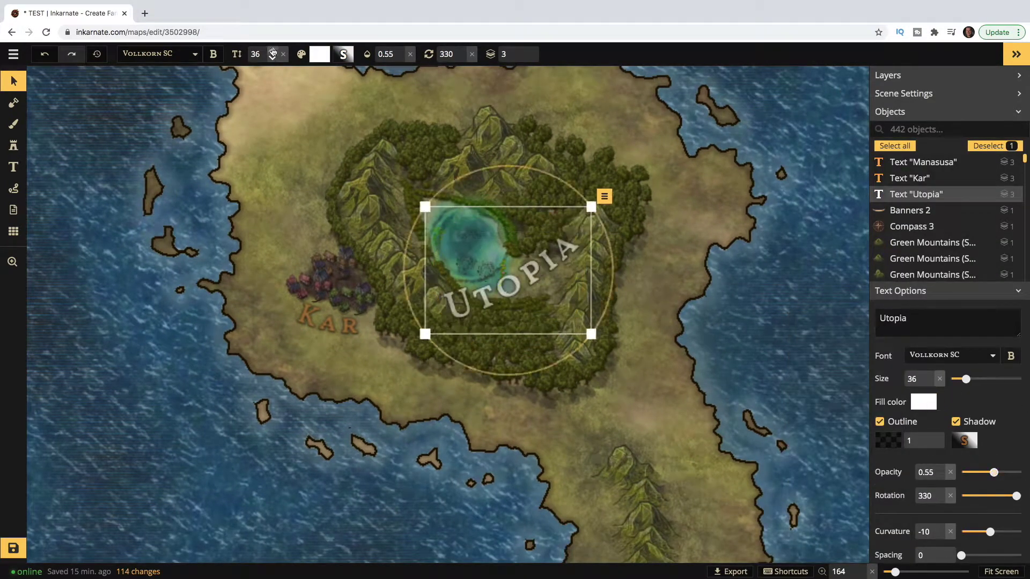
drag(503, 275, 511, 278)
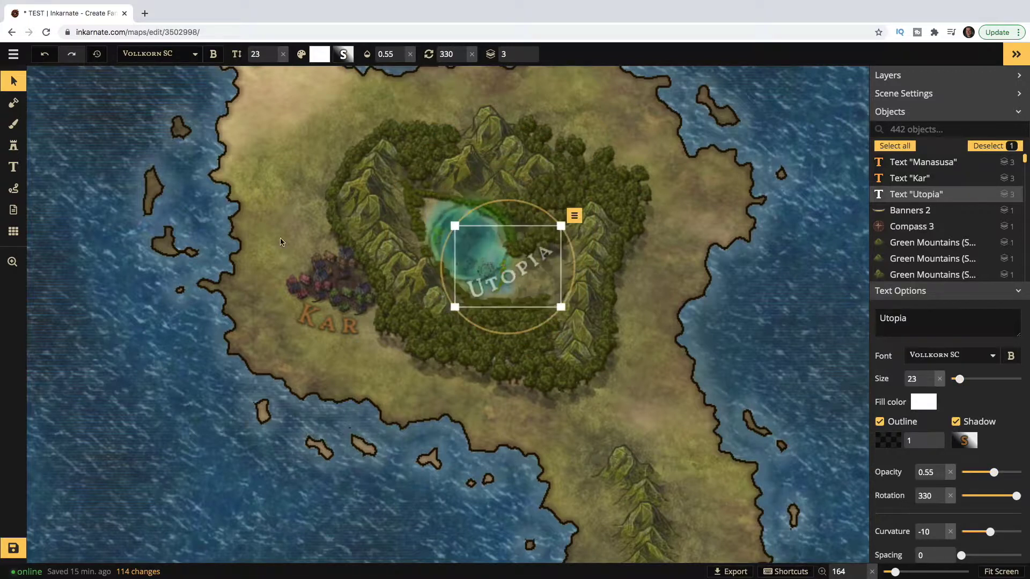
- Stamp ship fleets in the western and eastern seas and scattered Ship Wrecks in the sea west of the southern peninsula
click(217, 208)
drag(229, 300, 315, 249)
key(s)
key(c)
click(216, 241)
key(c)
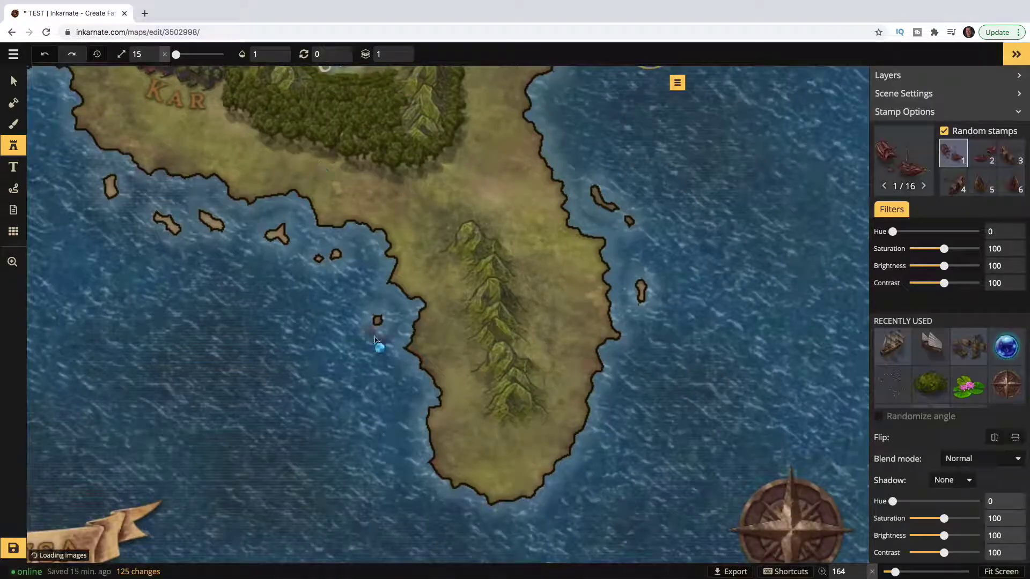
click(313, 373)
- Search the stamp catalog for sea creatures and place a Sea Serpent at size 80 just west of the shipwrecks
text(cmons)
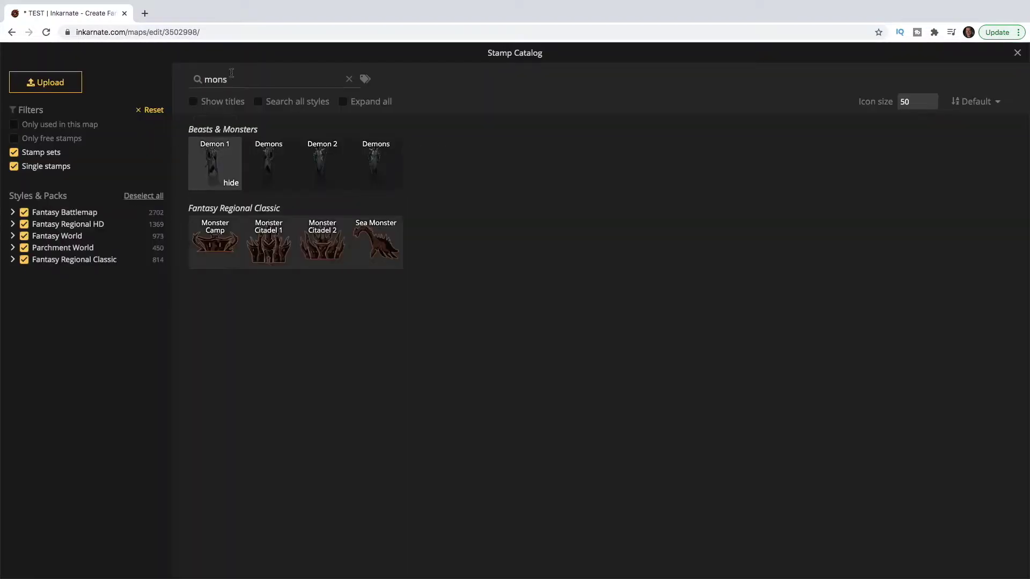
key(BackSpace)
key(BackSpace)
key(BackSpace)
key(BackSpace)
text(sea)
click(212, 367)
click(250, 356)
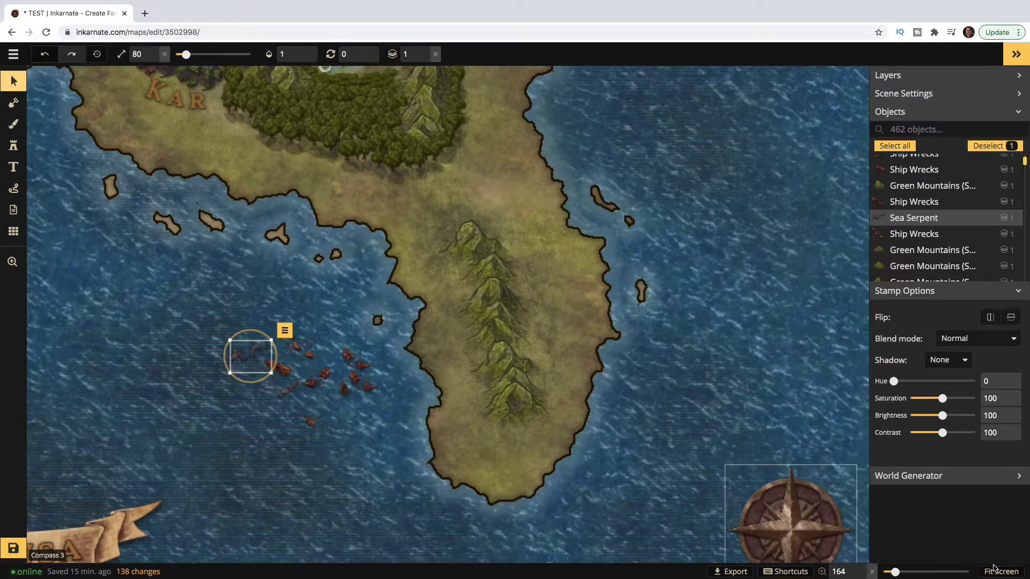
- Draw a white dashed path of width 1.5 and opacity 0.8 from the continent's northeast around the forest to Kar
click(994, 568)
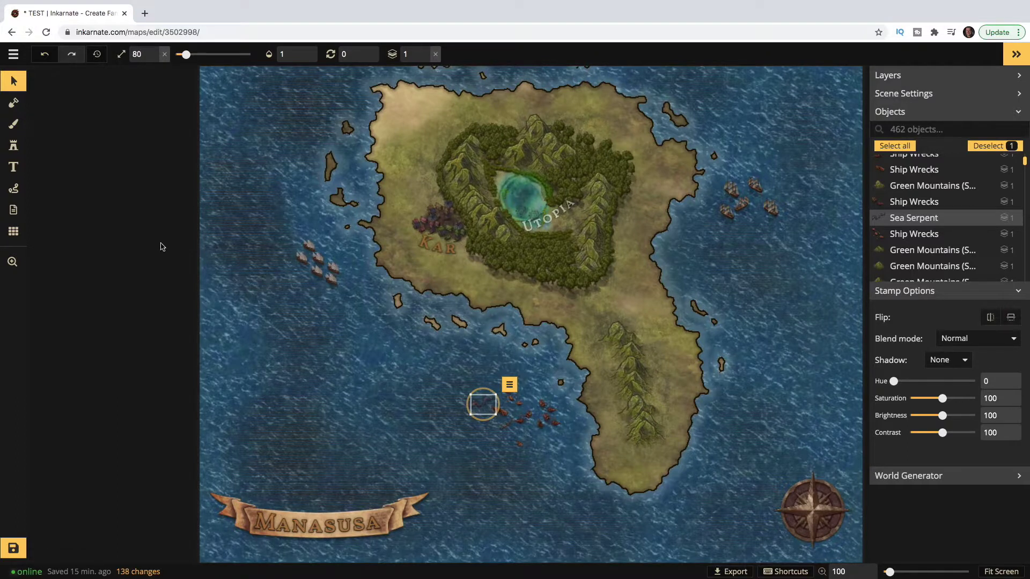
click(14, 189)
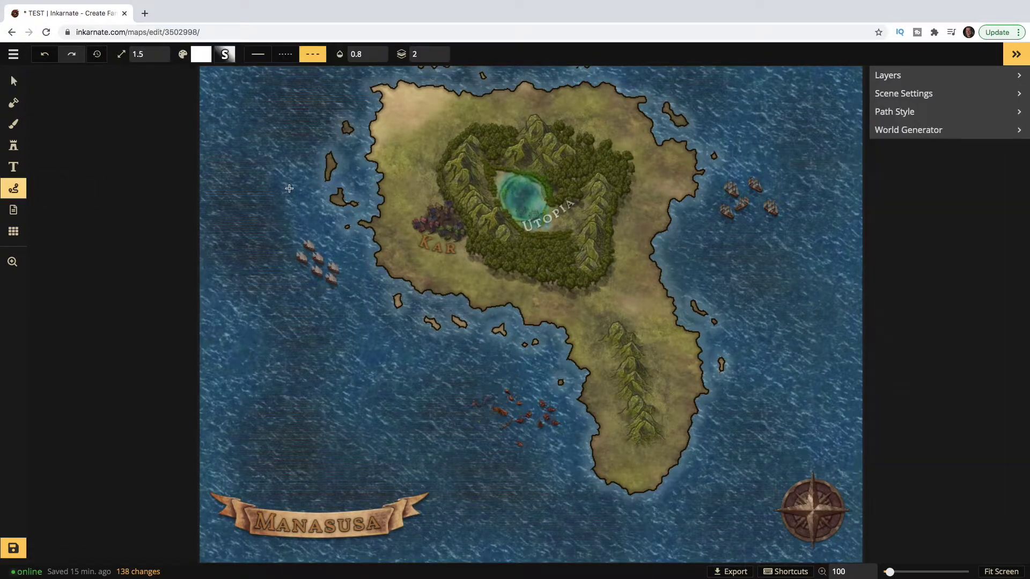
scroll(621, 112, up, 2)
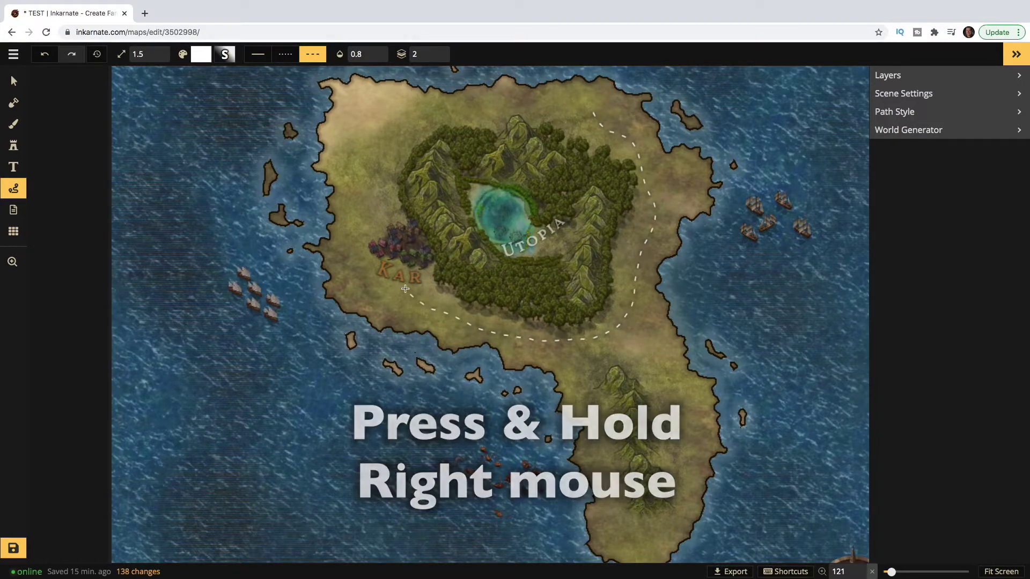
right_click(481, 329)
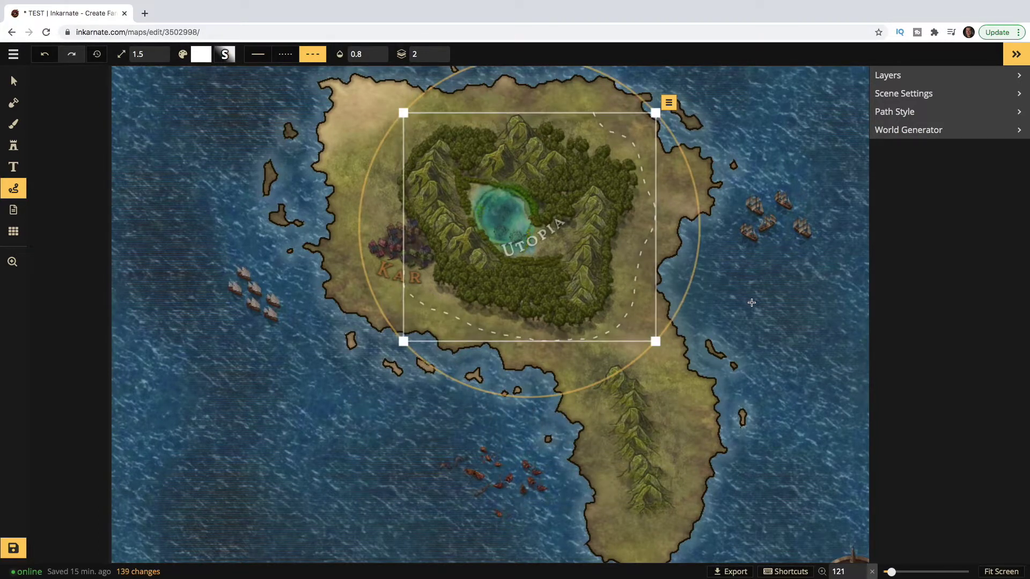
scroll(113, 158, up, 3)
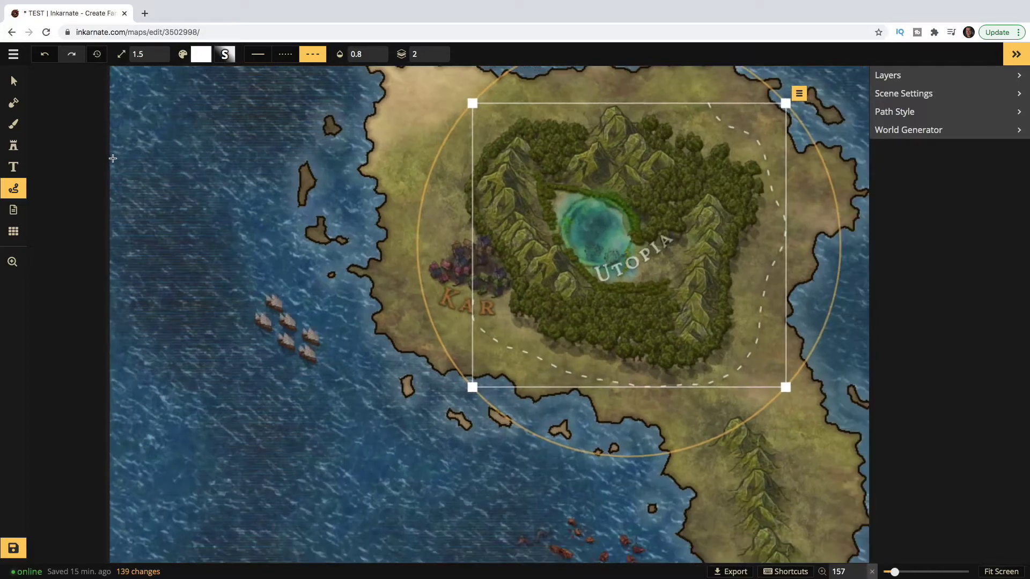
scroll(142, 165, down, 2)
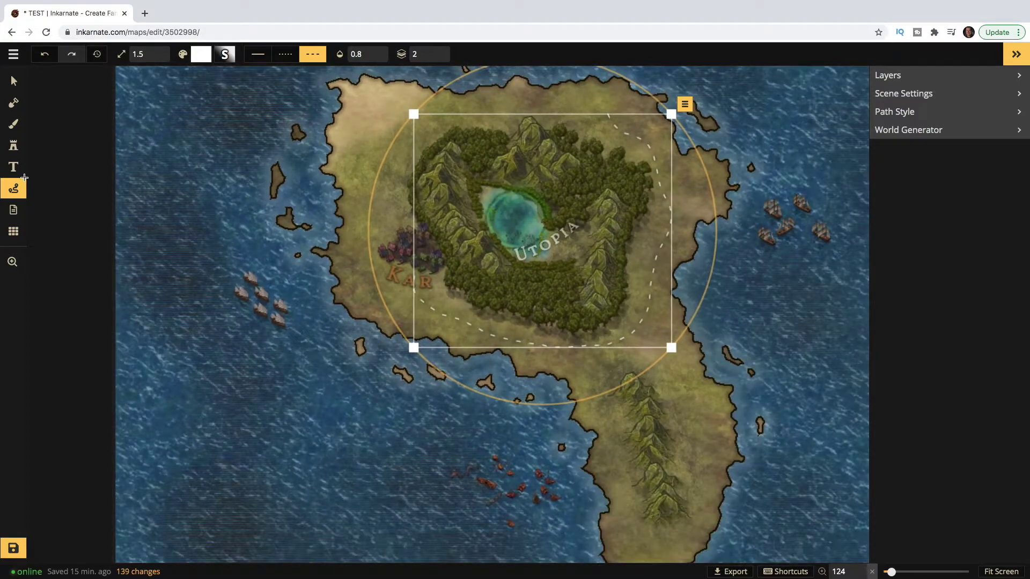
- Overlay the diamond-shaped grid on the whole map and hide it again
click(13, 232)
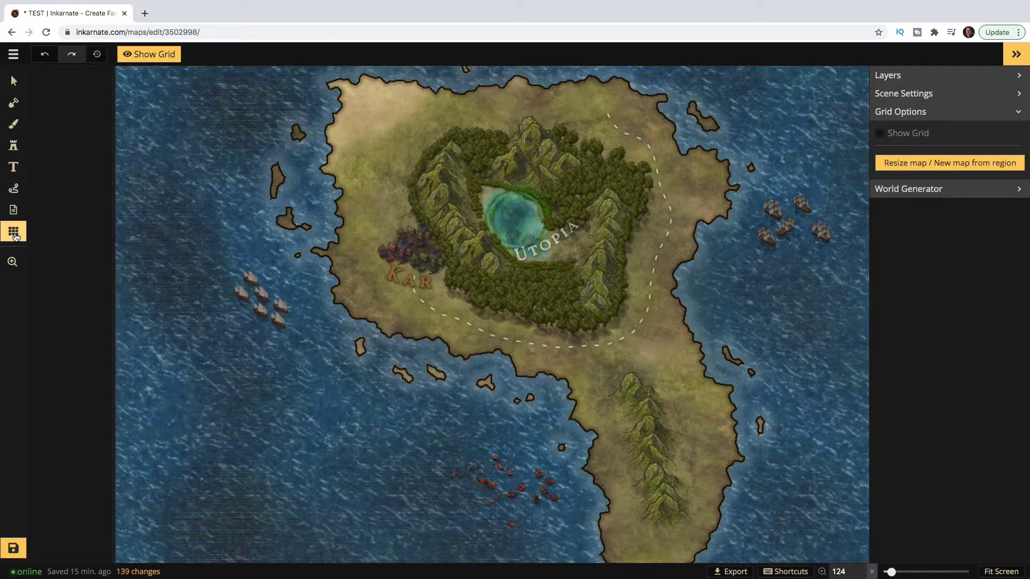
click(880, 133)
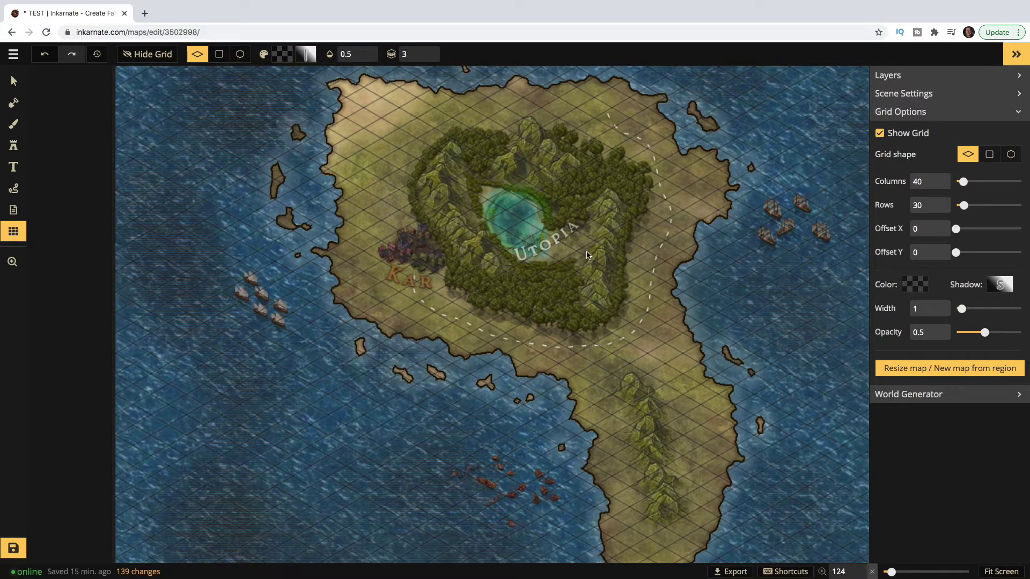
click(882, 134)
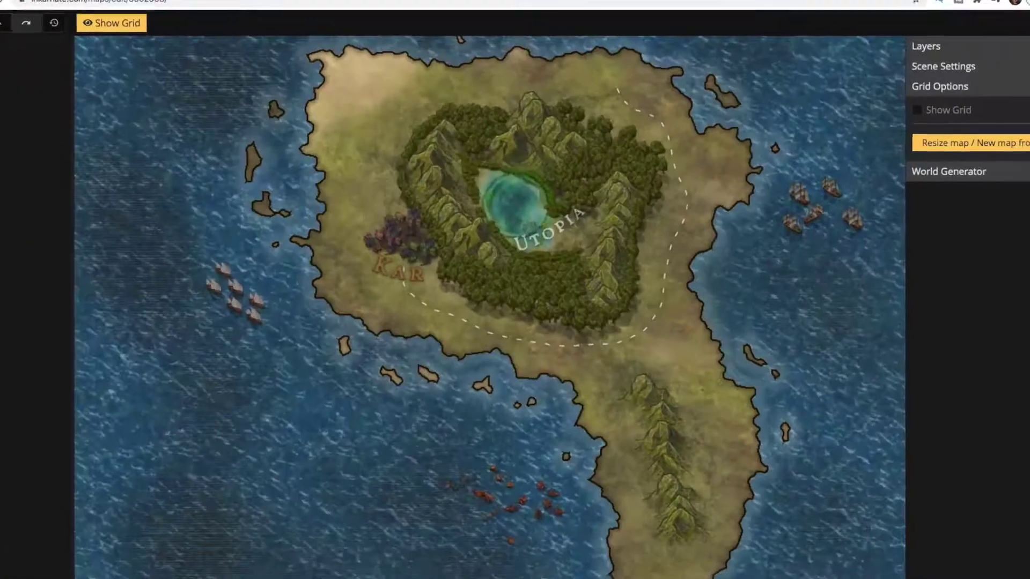
- Configure the image export with the Clarity color filter at intensity 100 and HD export at a resolution above 2k, and fit the map to the screen
click(260, 518)
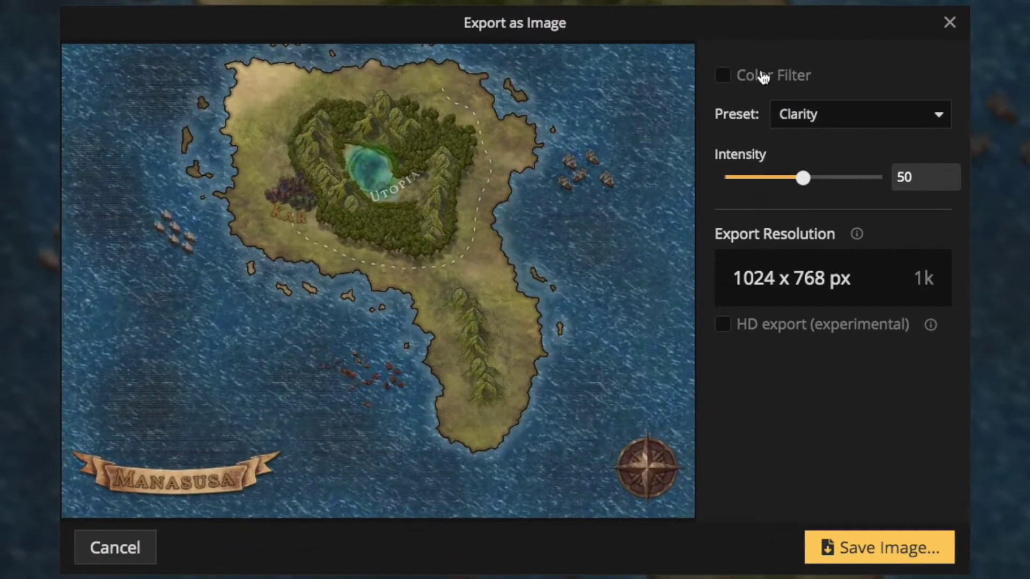
click(764, 77)
drag(803, 178, 983, 190)
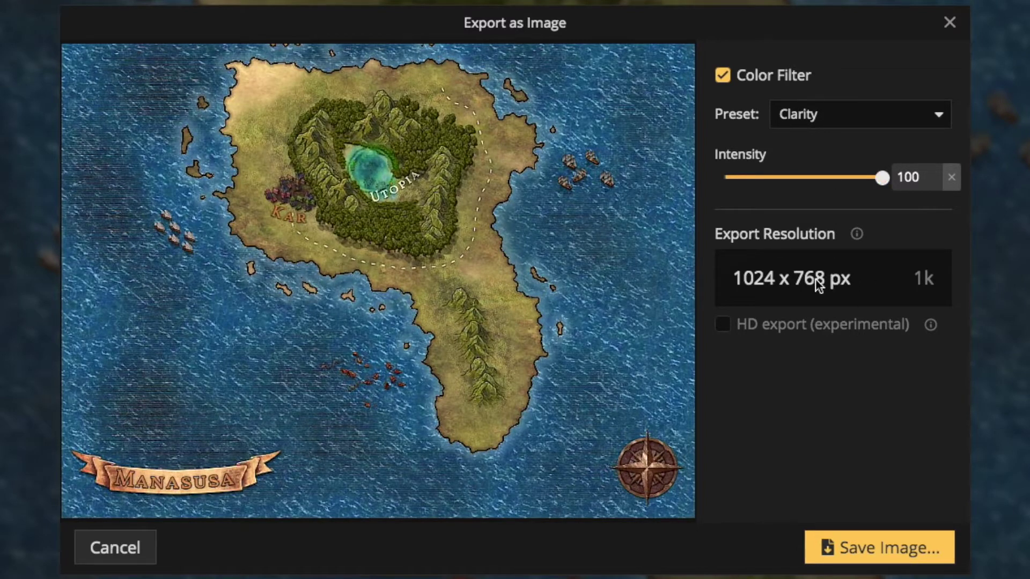
click(724, 324)
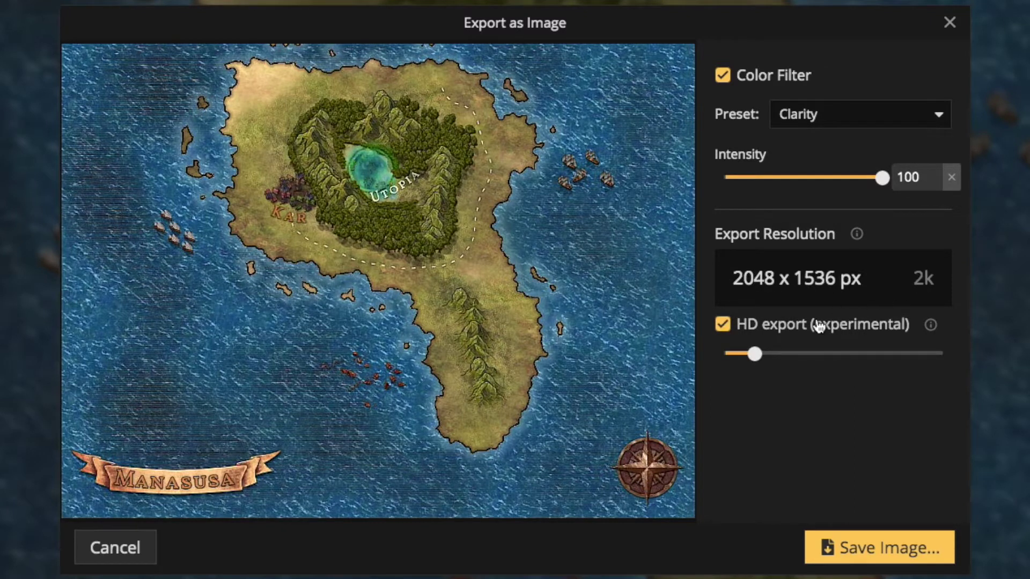
drag(756, 354, 833, 354)
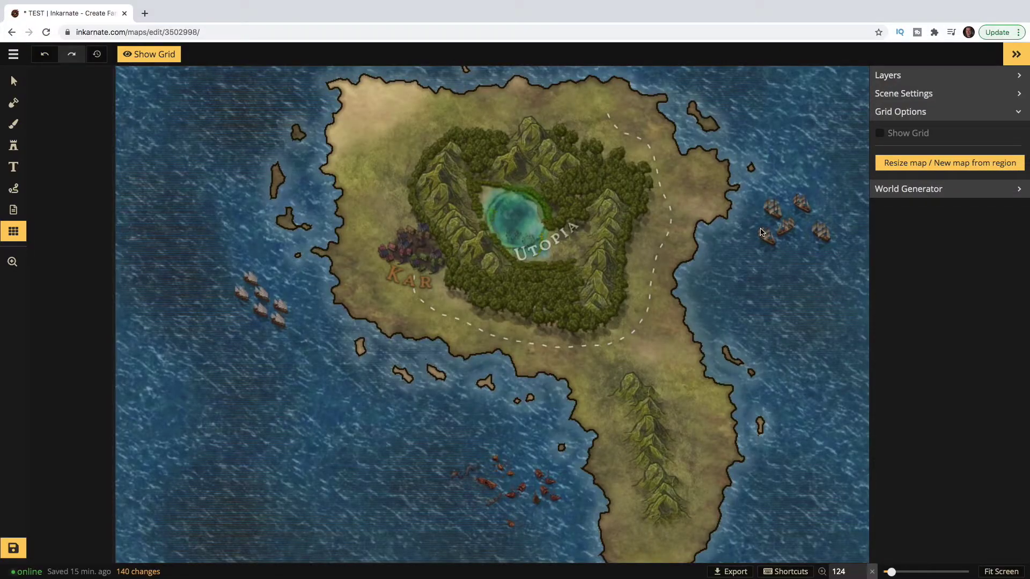
click(1008, 572)
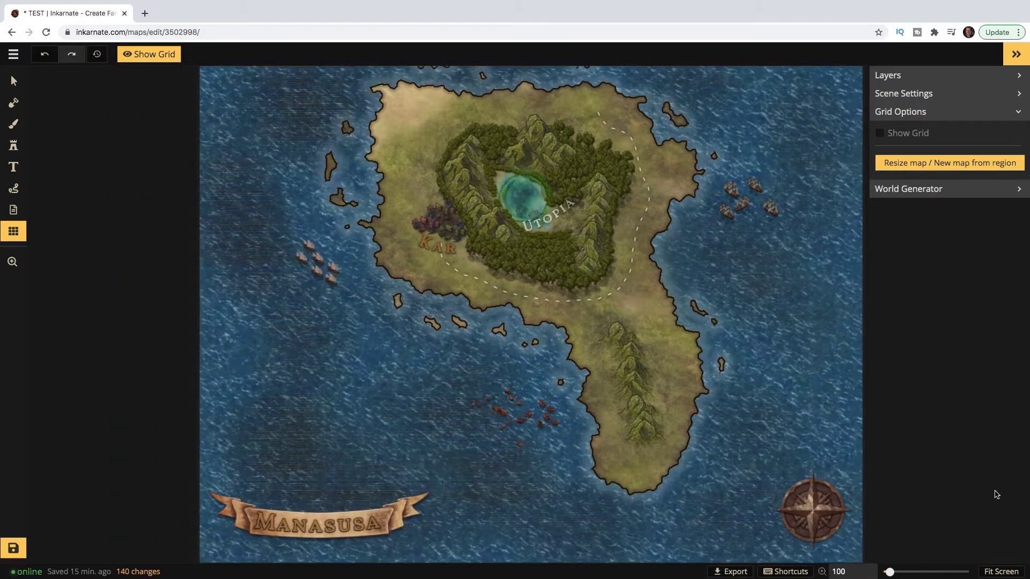